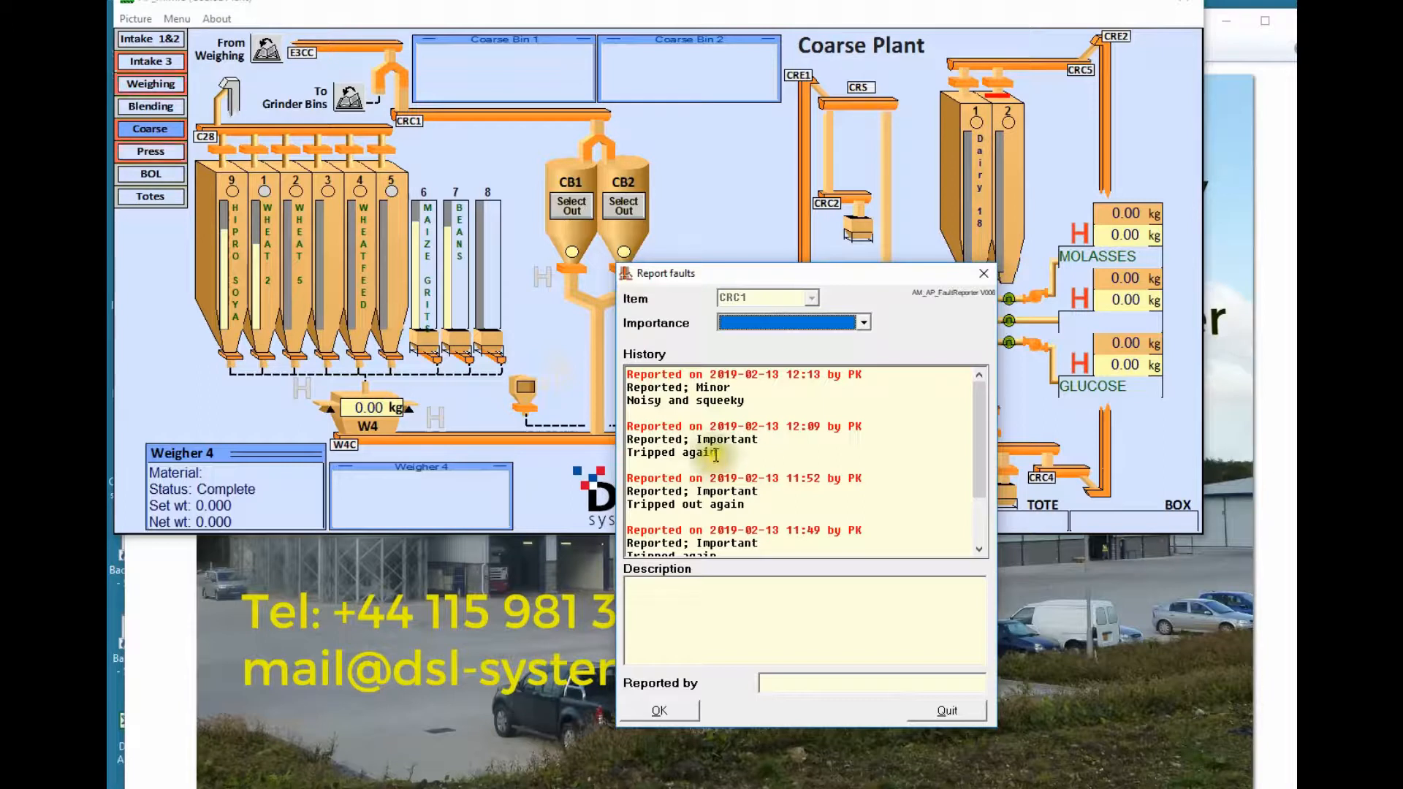
Submit a Minor fault on CRC1 described as 'Tripped yet again', signed with the reporter's initials
click(863, 322)
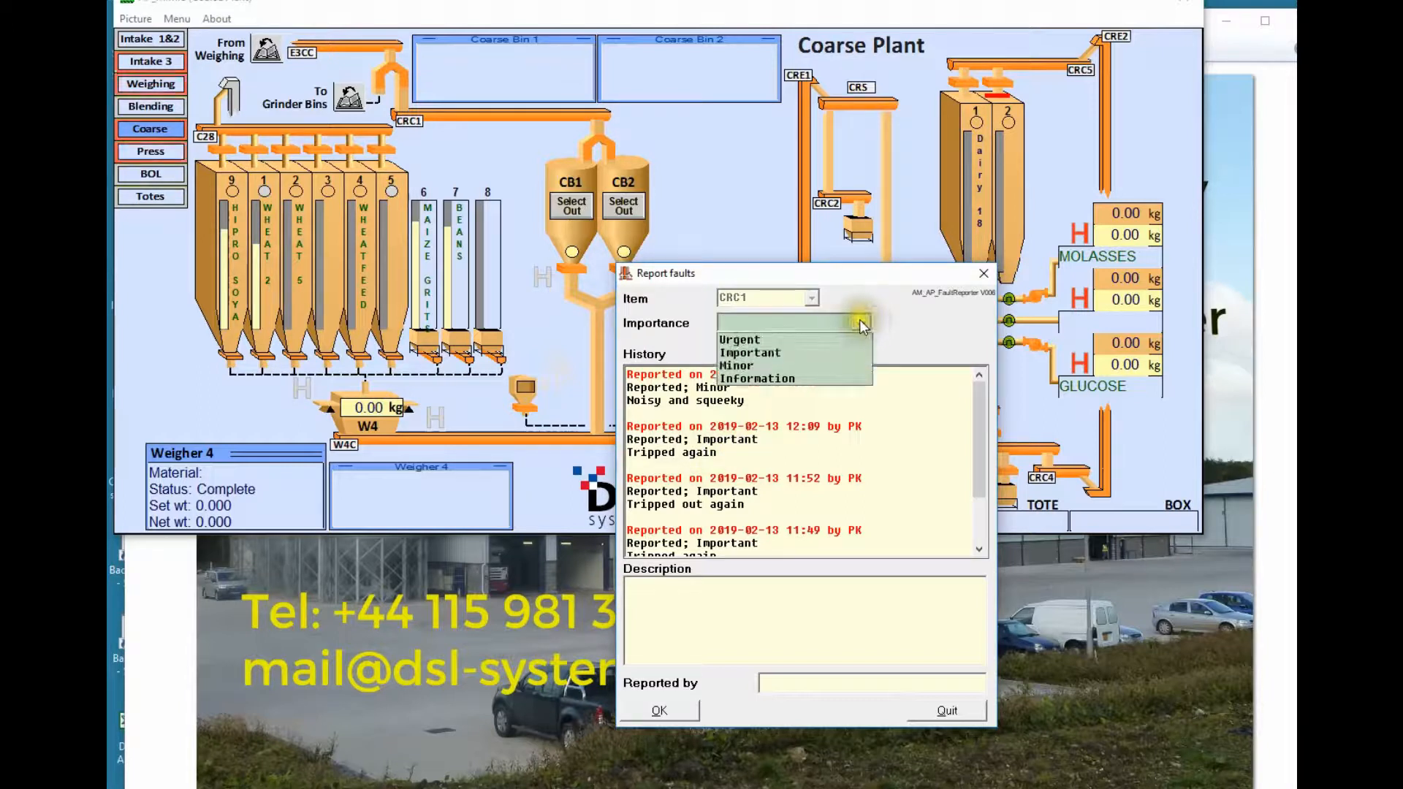
click(760, 369)
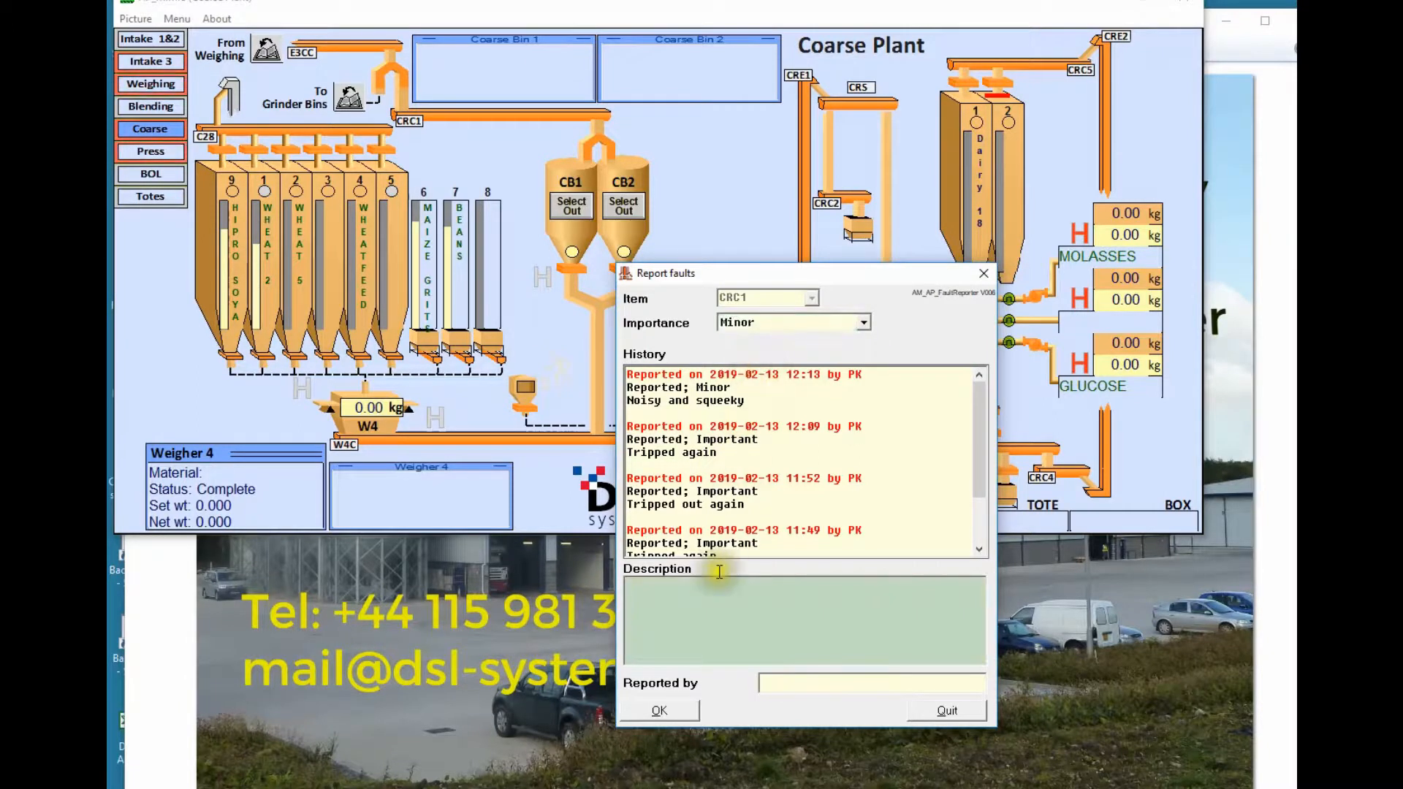
text(Tripped )
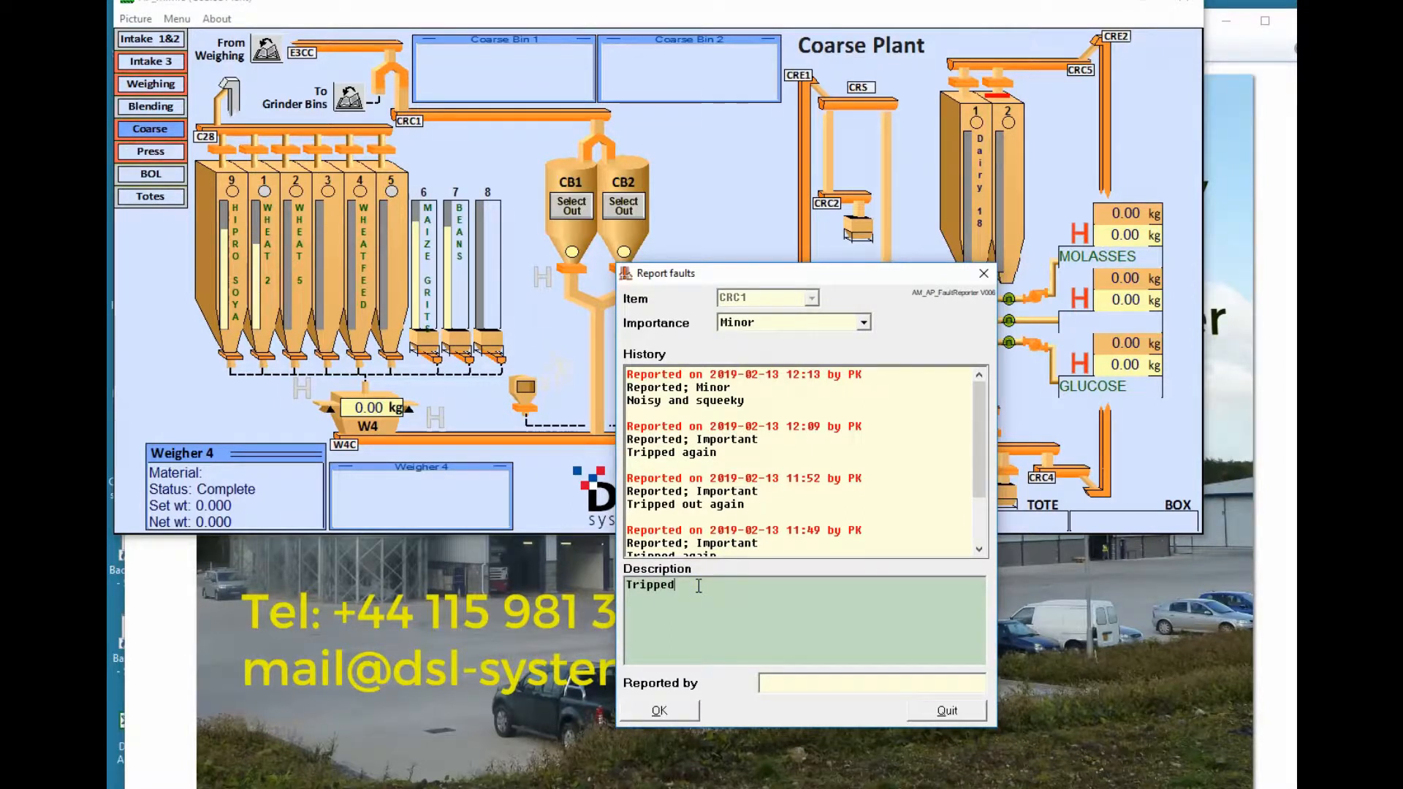
text(yet again)
key(Tab)
text(P)
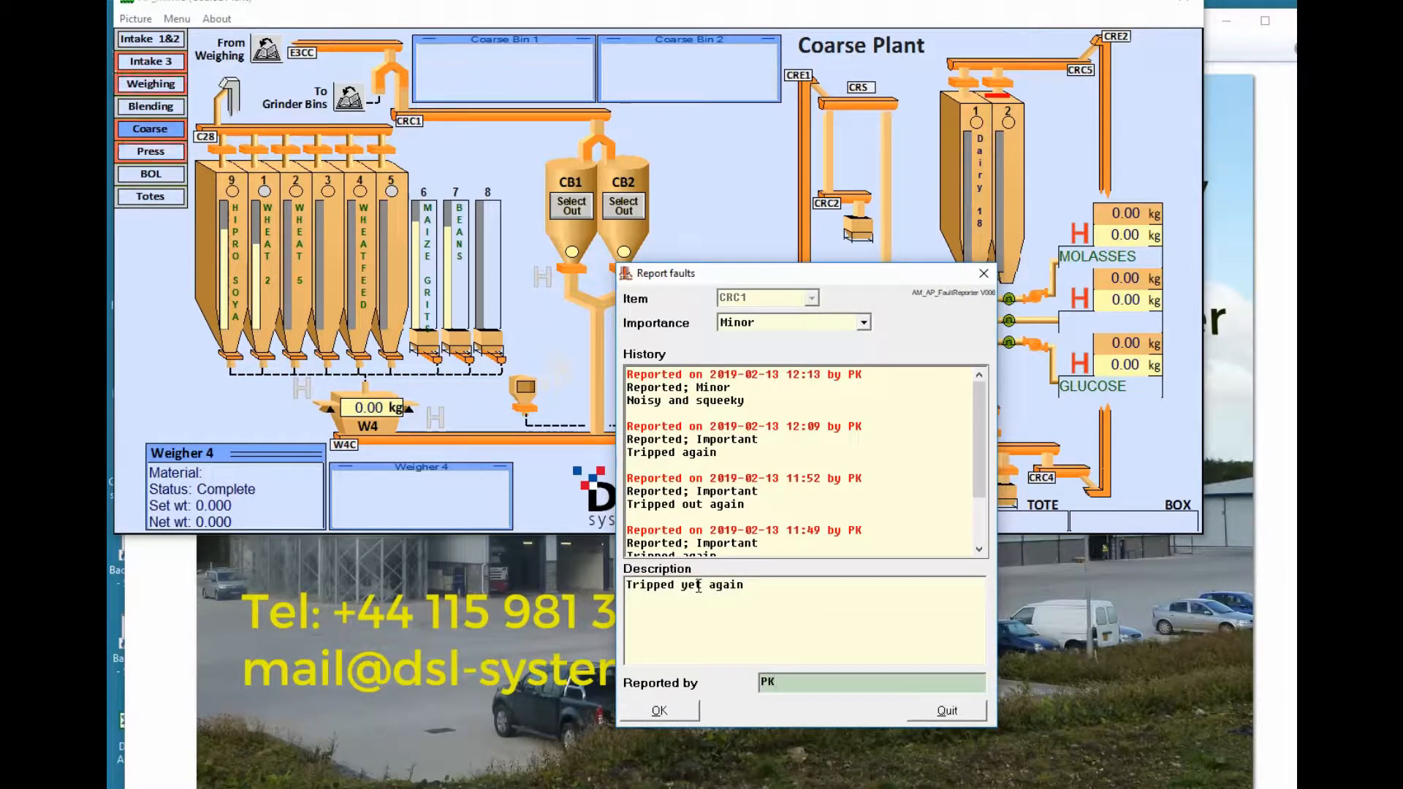
click(661, 710)
click(660, 710)
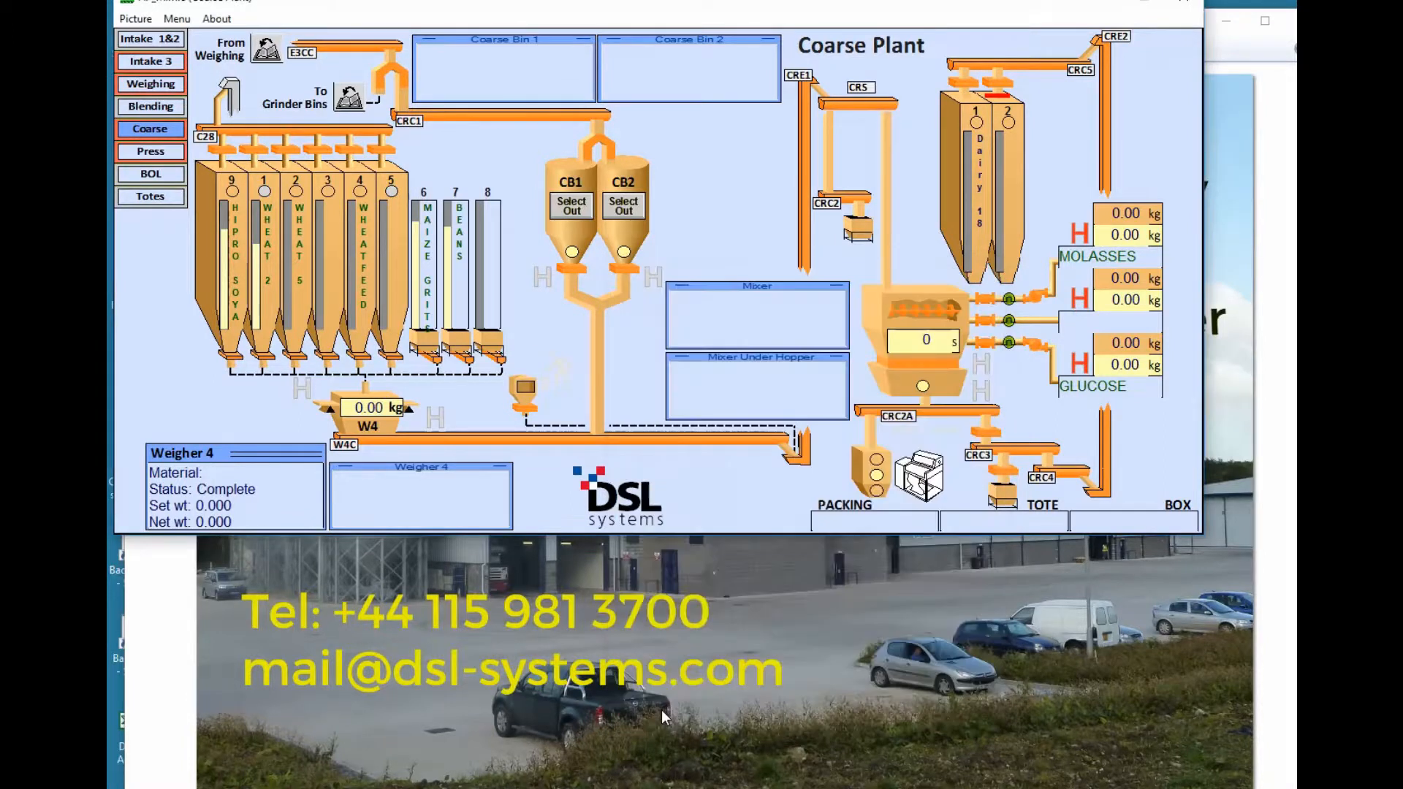
Launch the Assets4Feed Manager from the main menu's Maintenance section
click(180, 20)
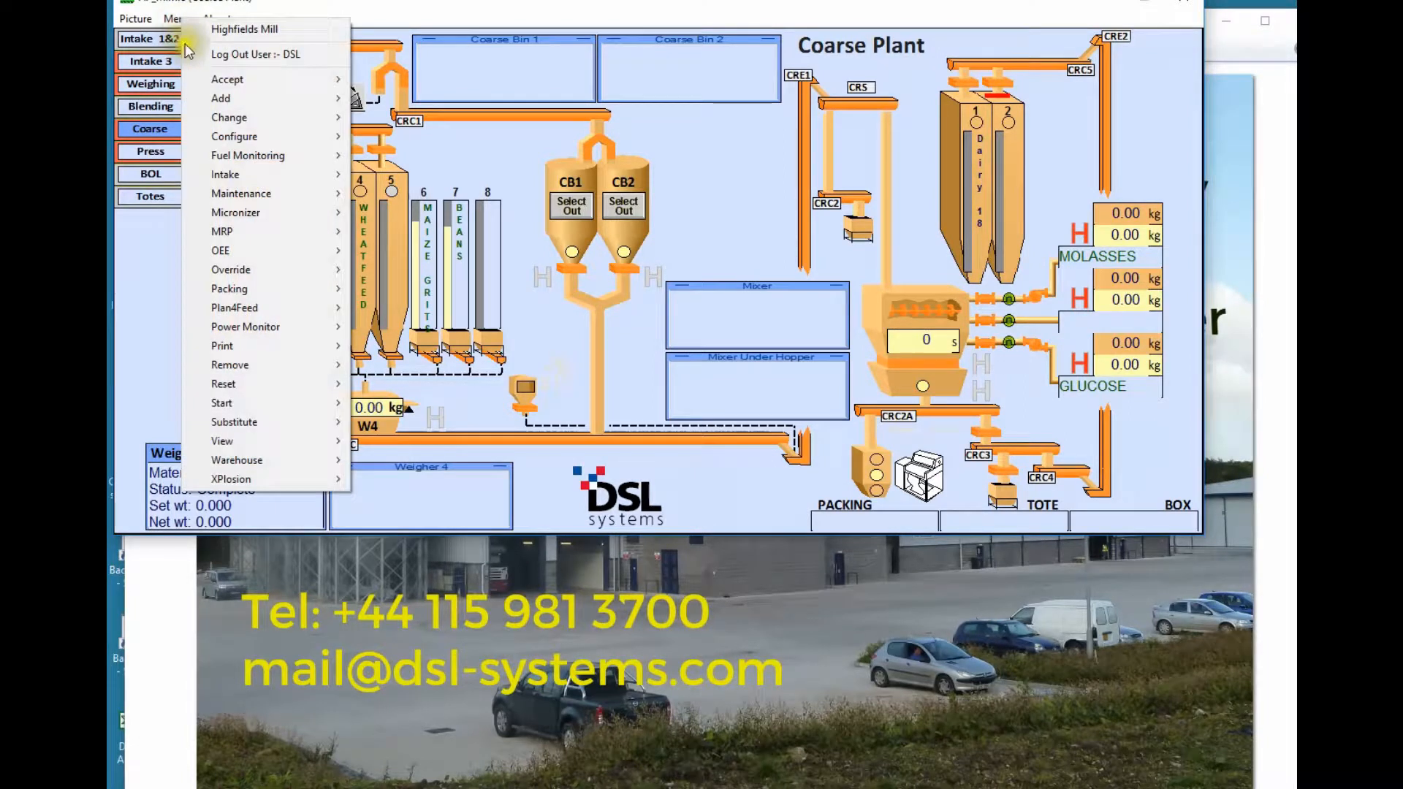
mouse_move(268, 196)
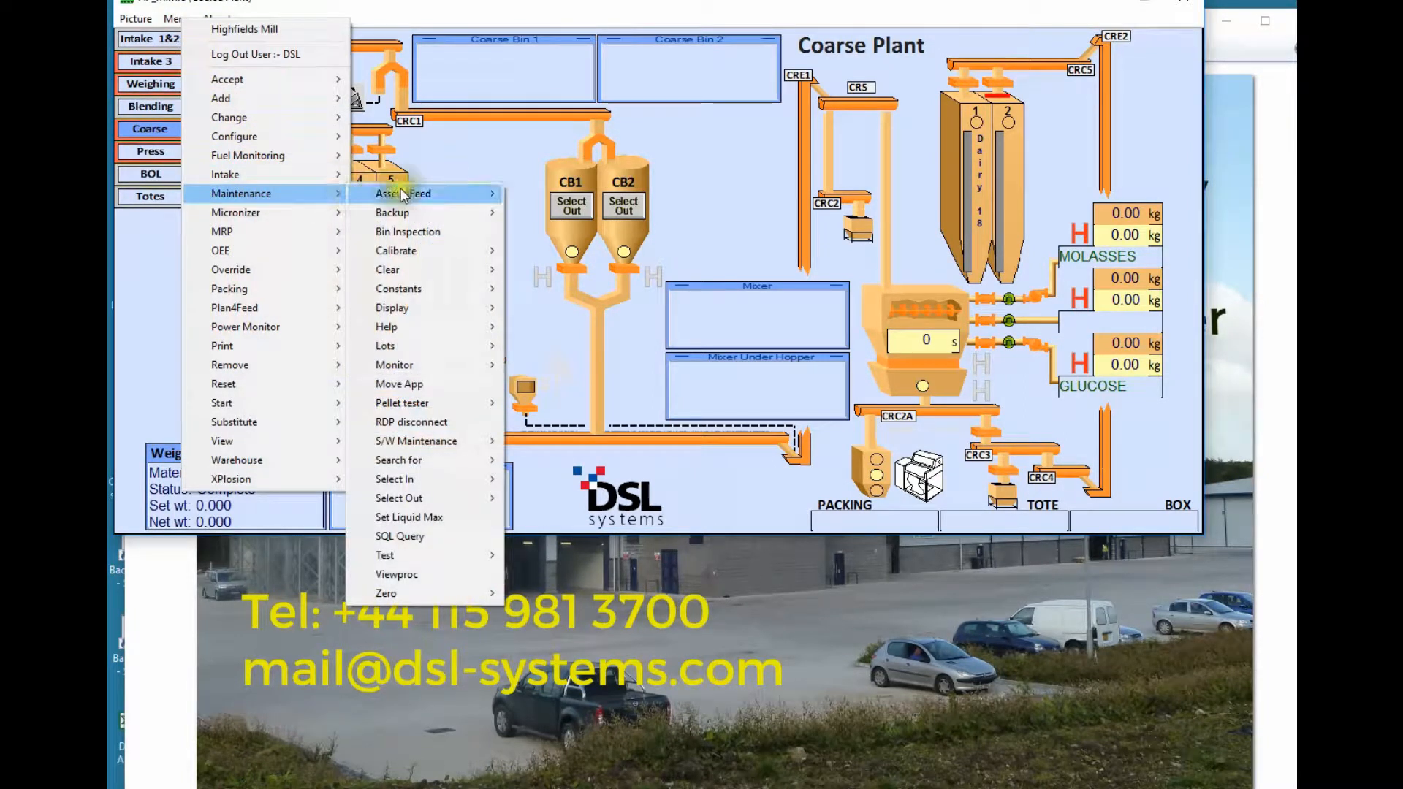
mouse_move(447, 193)
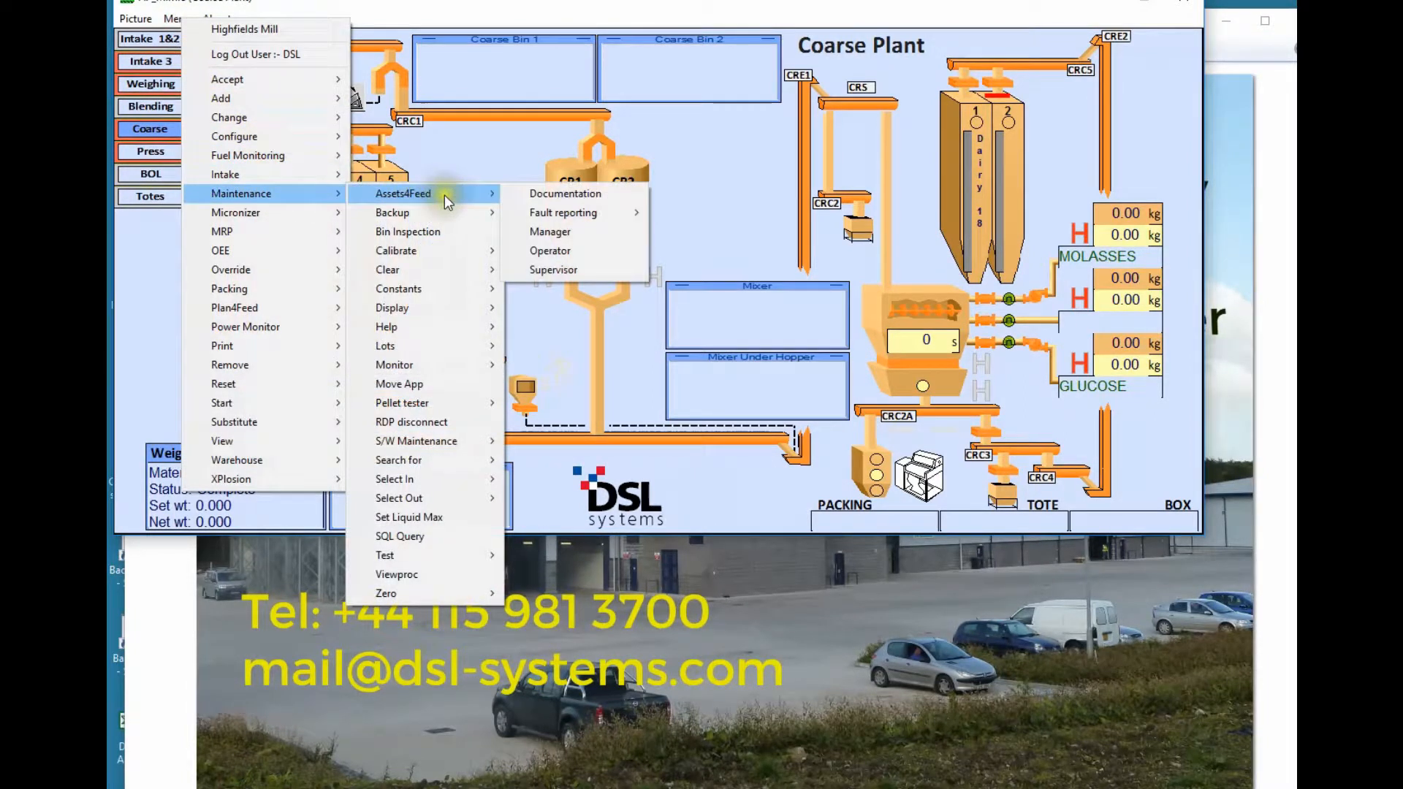
click(559, 233)
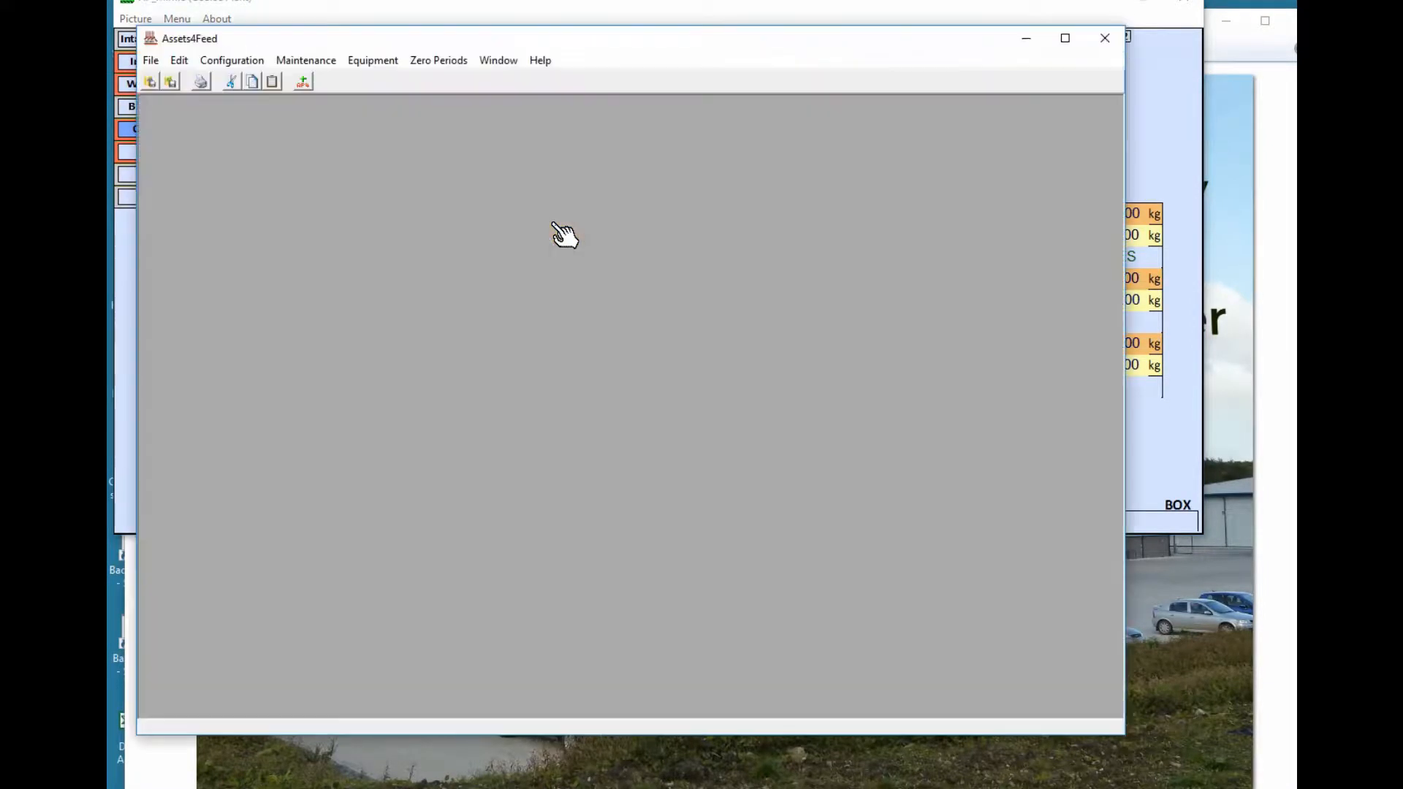
Review the Reported faults list, including the new CRC1 fault, then close it
click(295, 60)
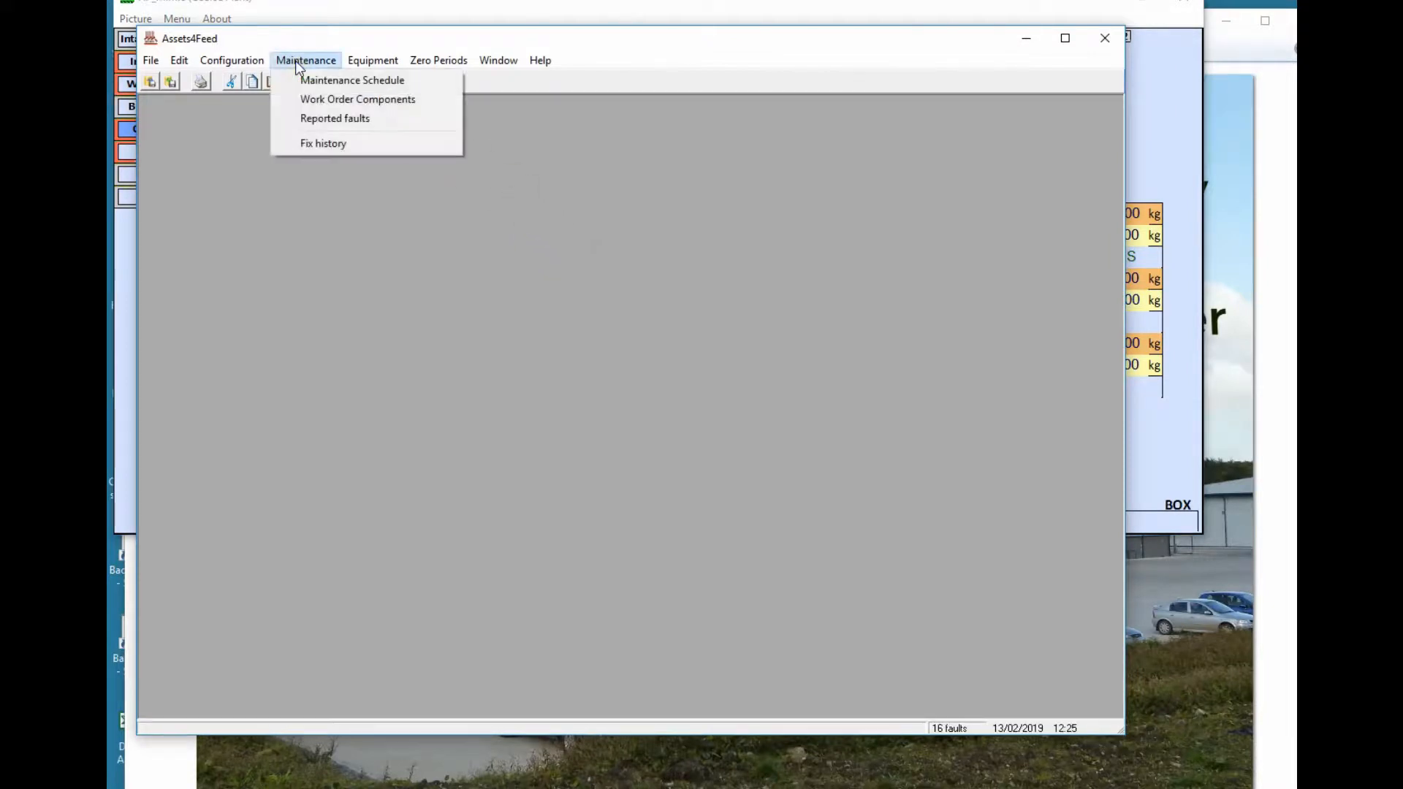
click(331, 117)
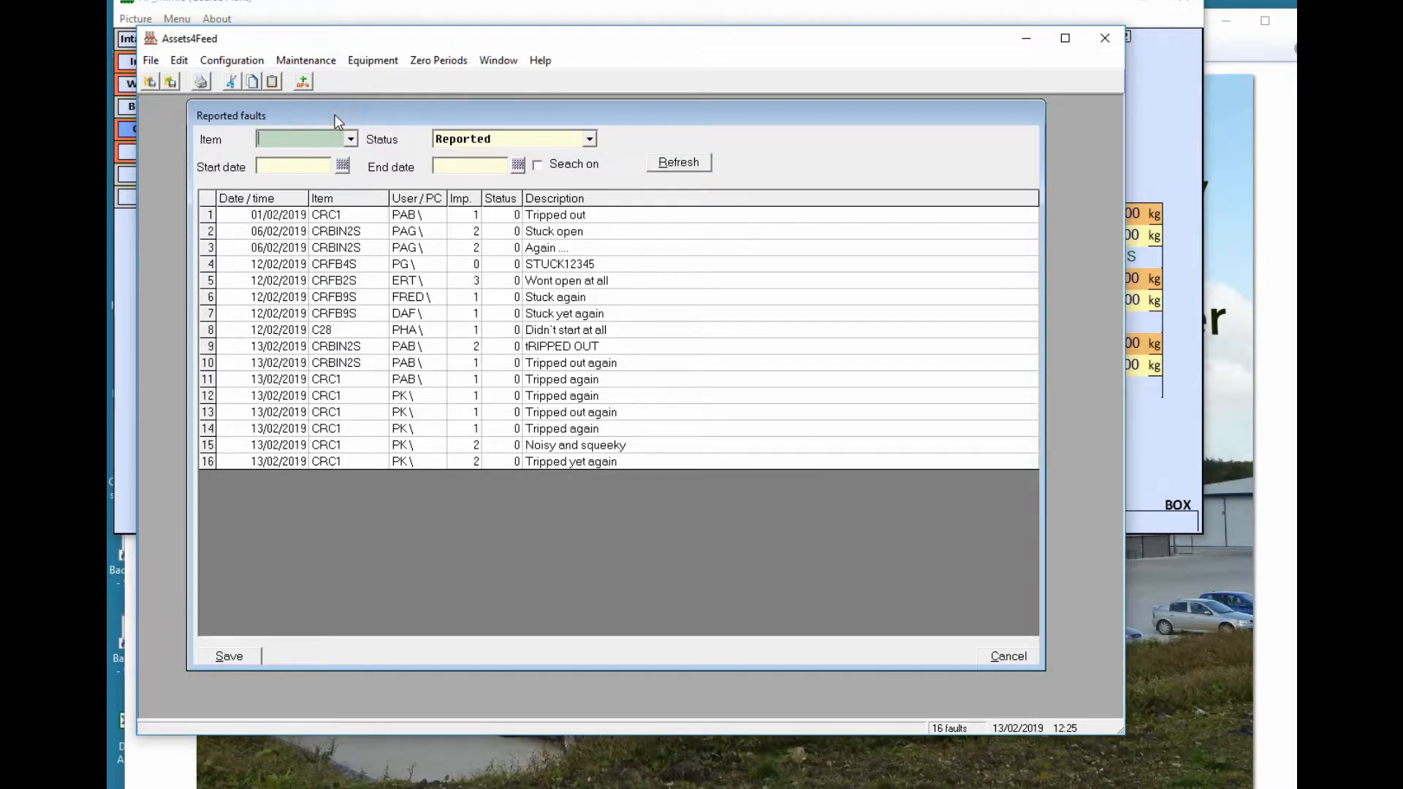
click(335, 138)
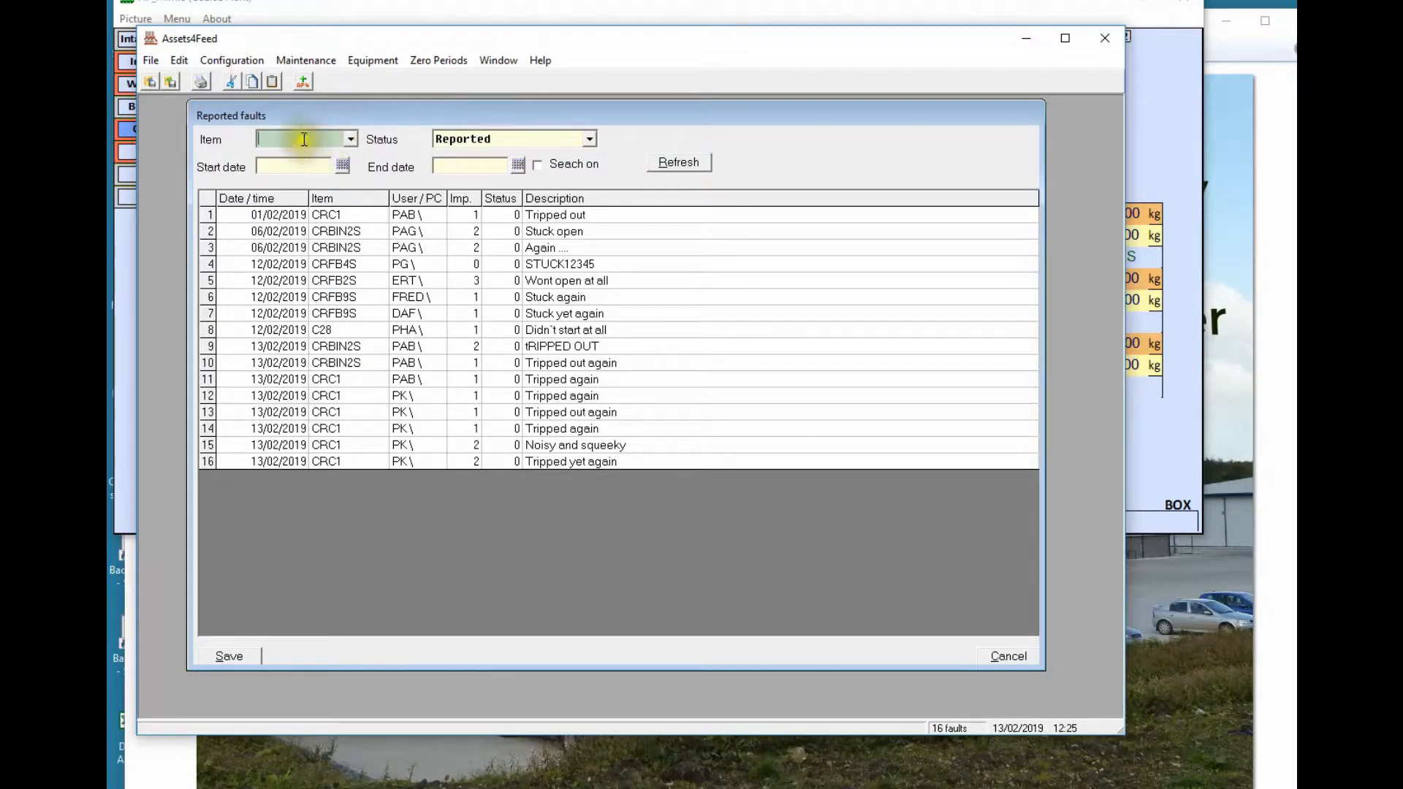
click(351, 139)
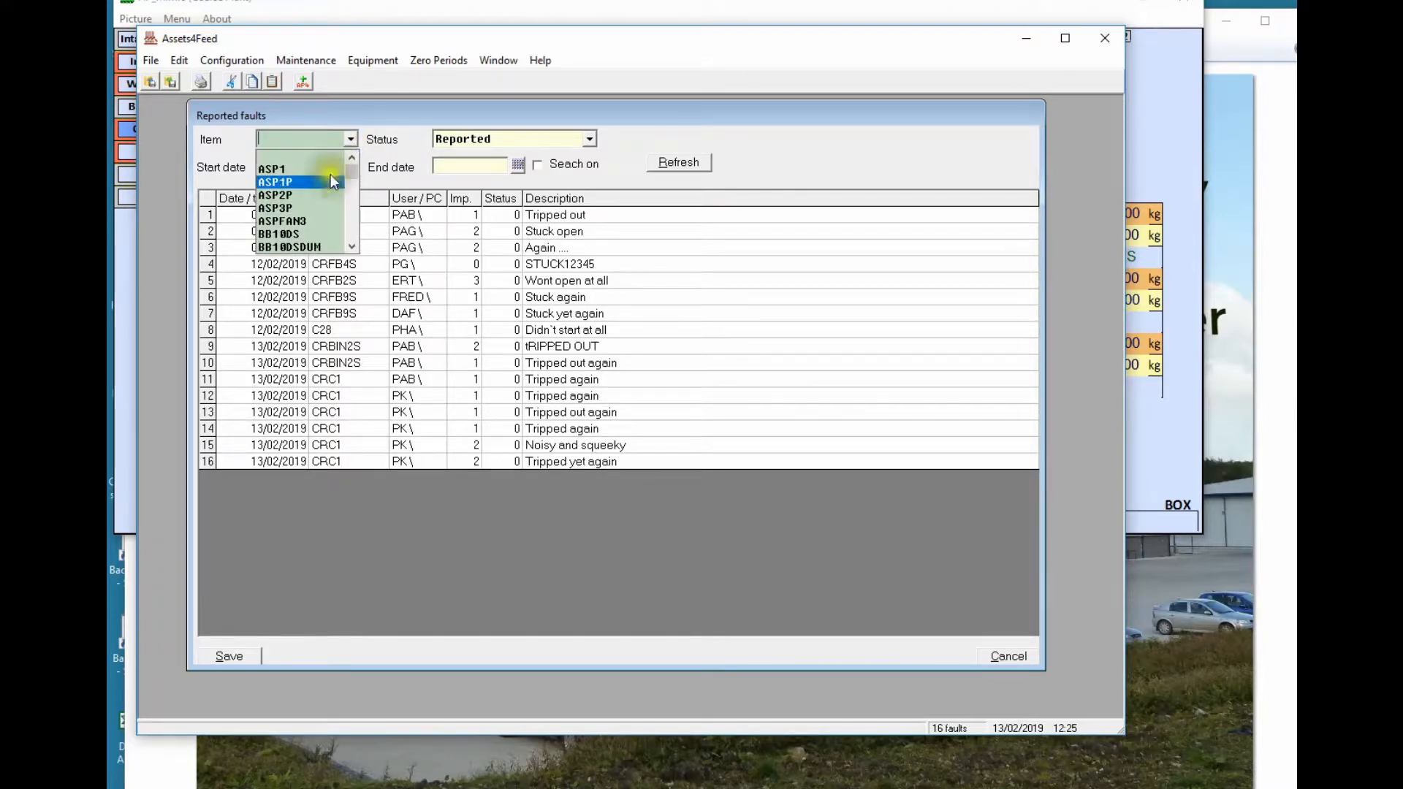
click(380, 137)
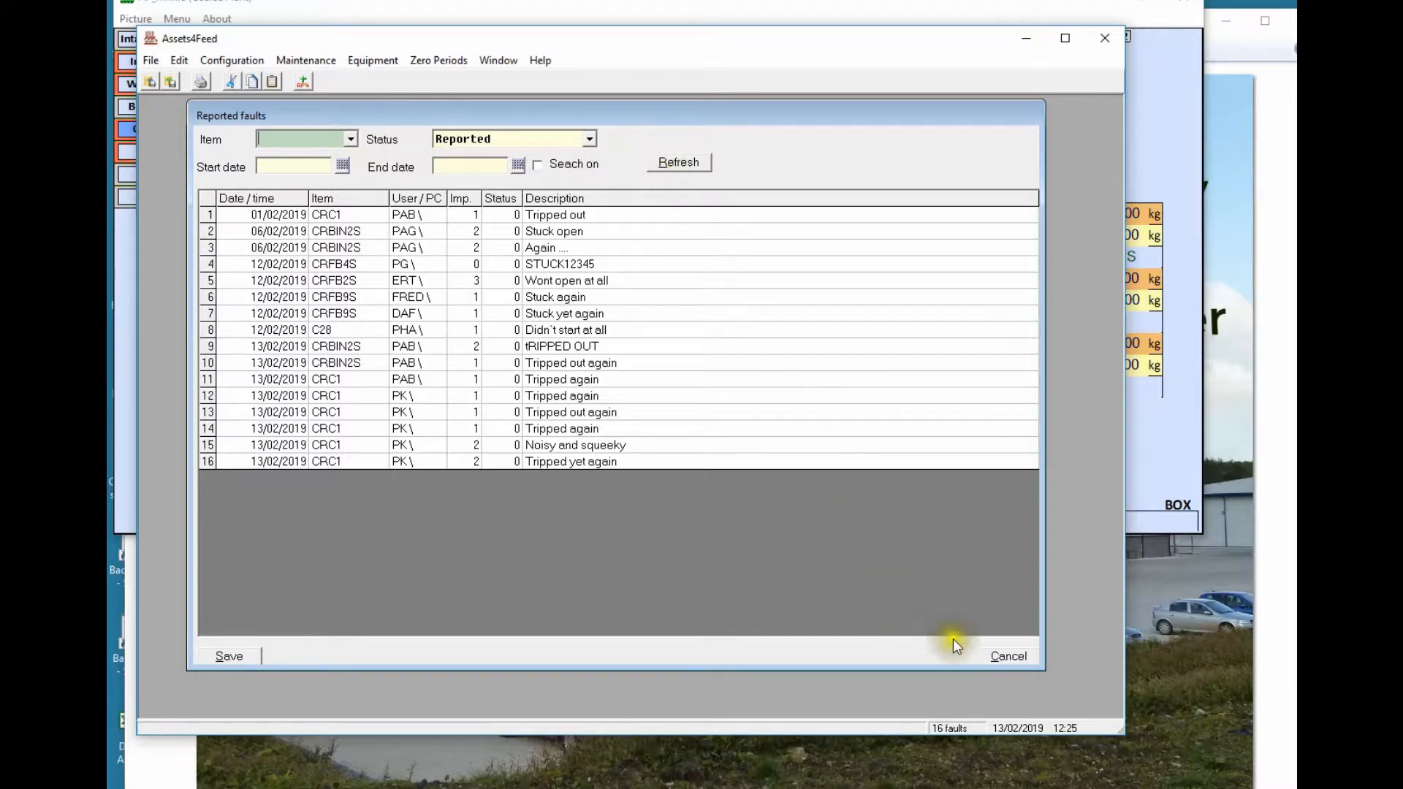
click(1015, 660)
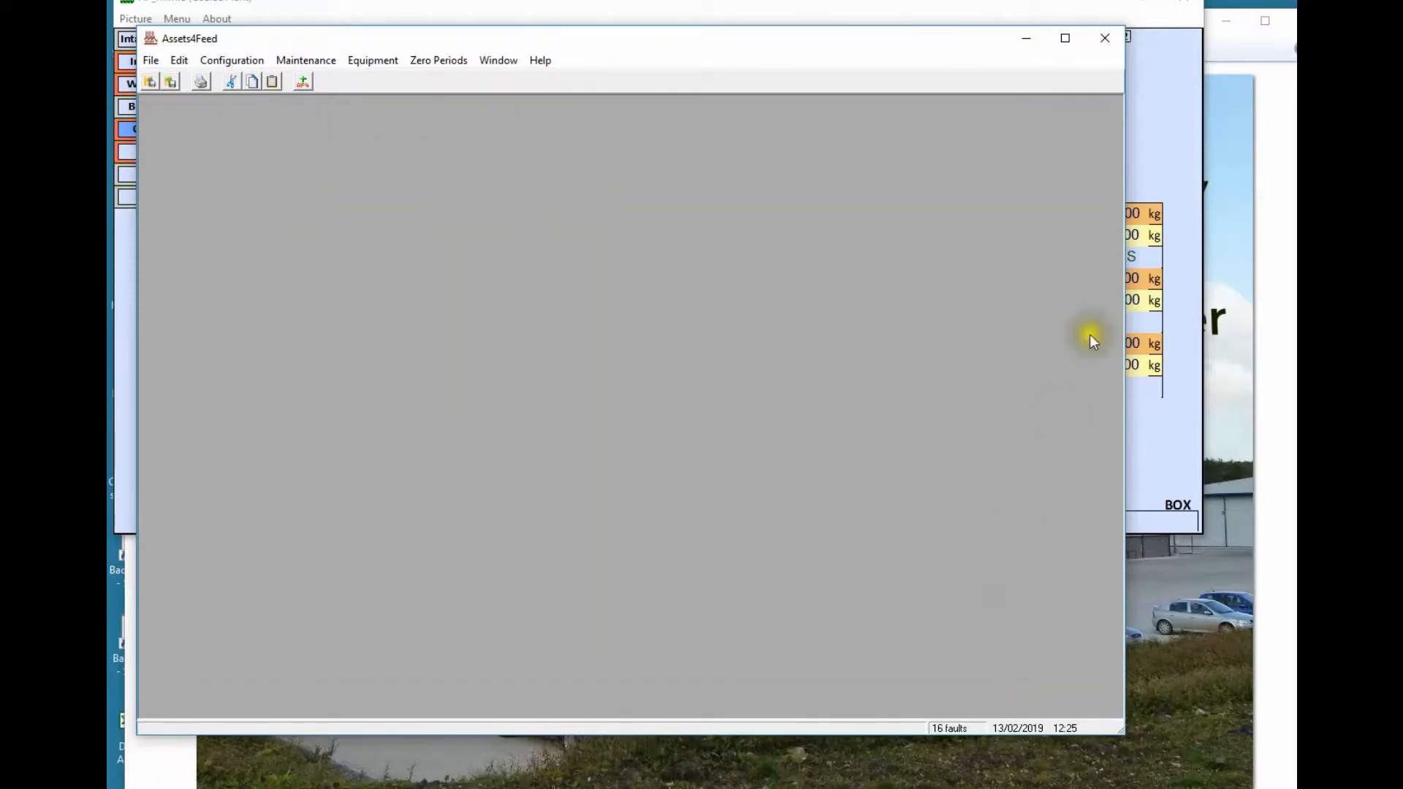
click(1143, 89)
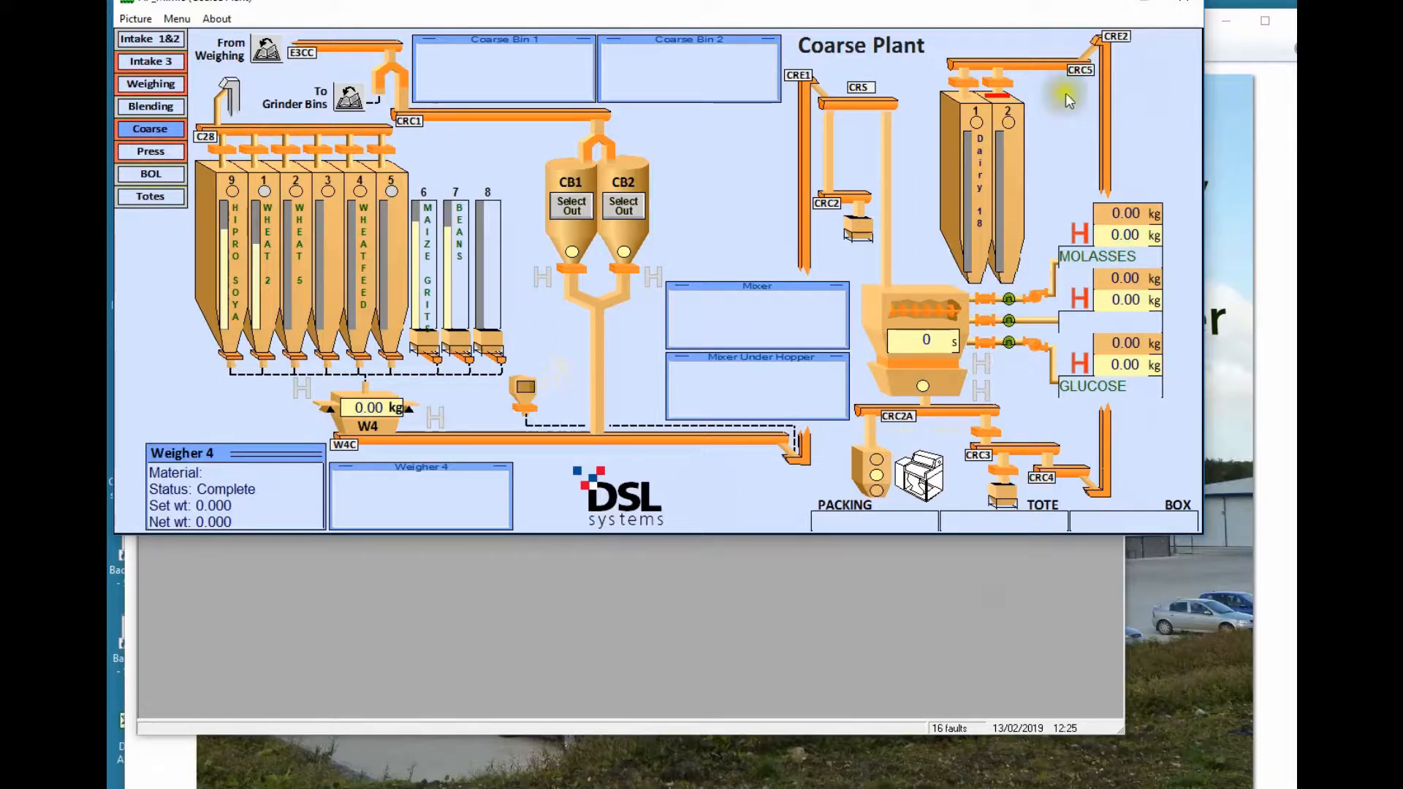
Log UNPLANNED maintenance on CRC1 with the details 'Noisy guard'
right_click(503, 113)
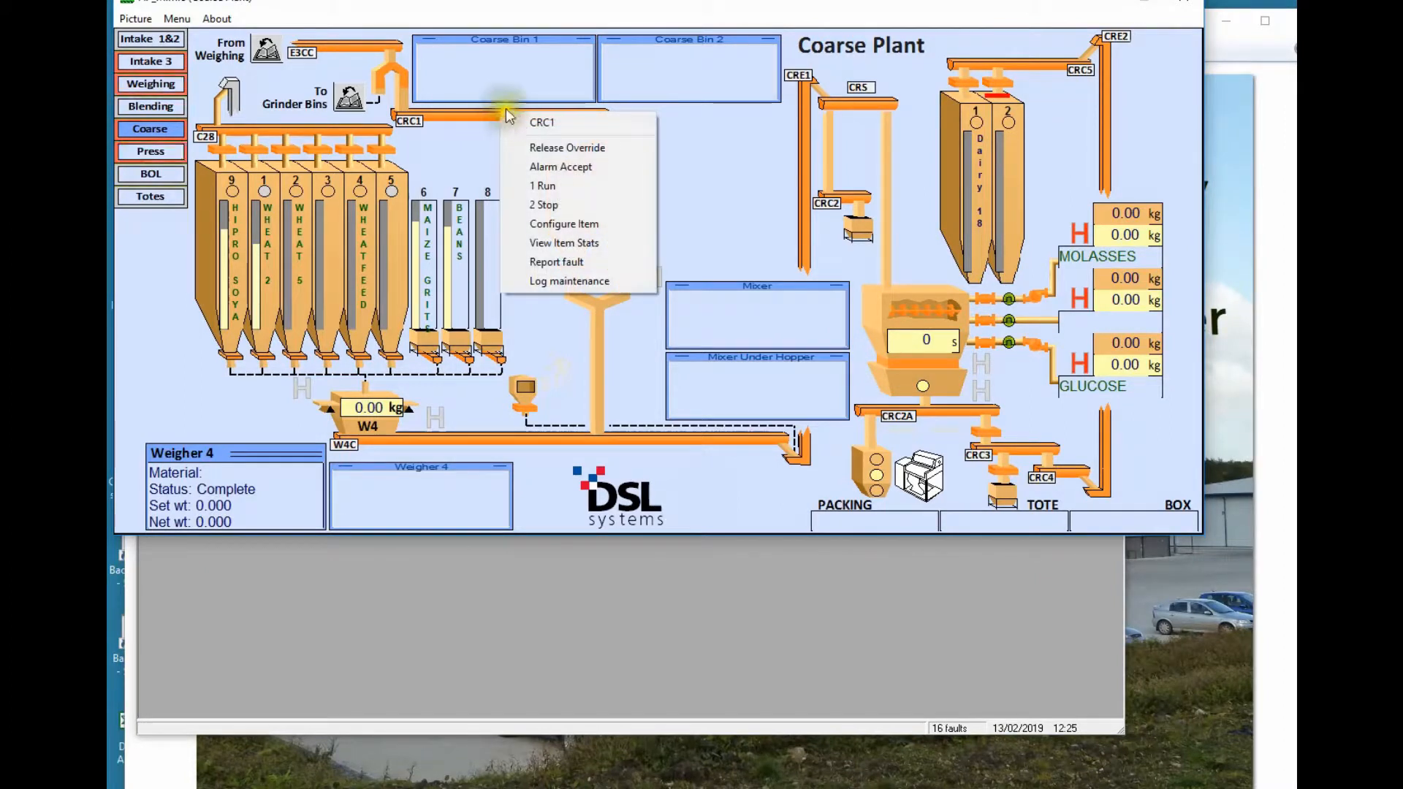
click(618, 282)
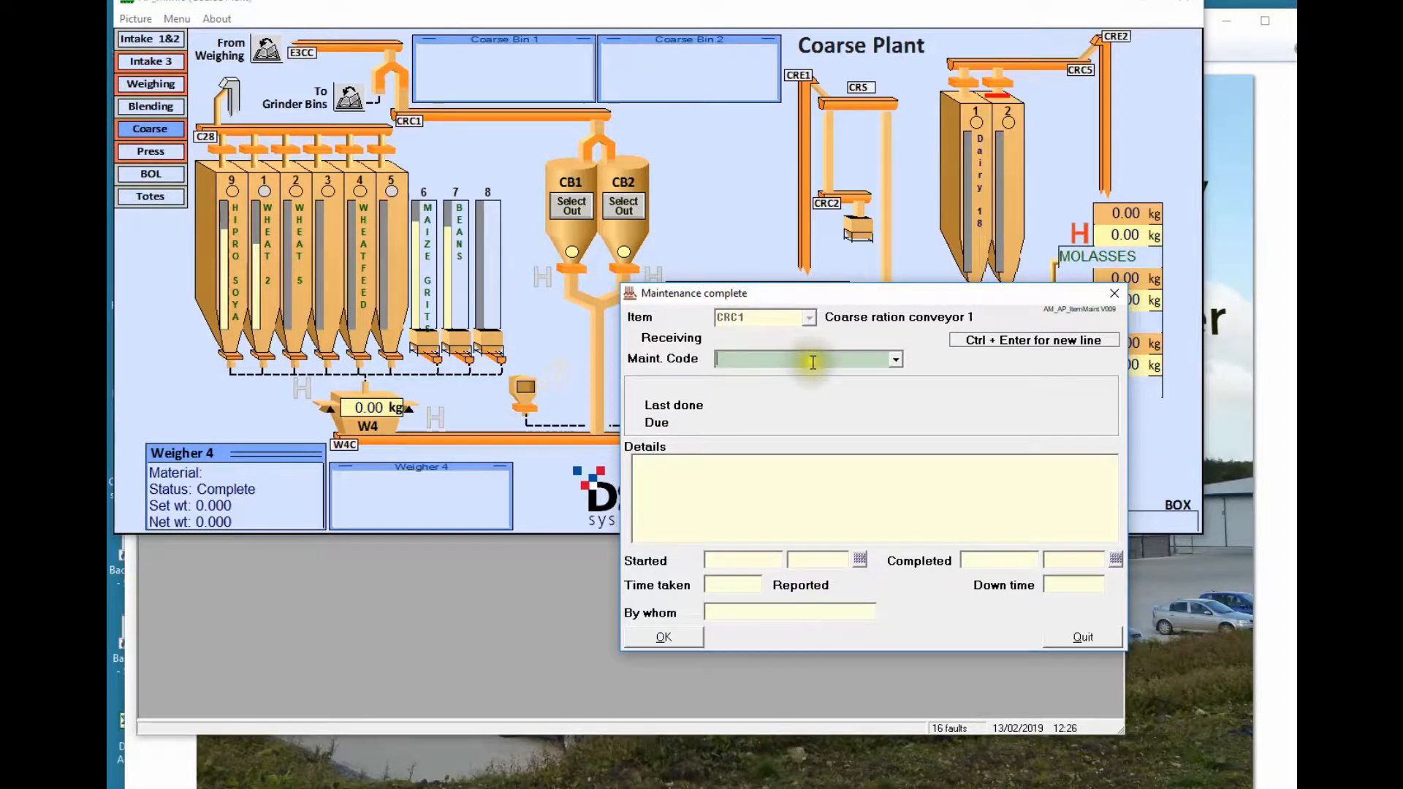
click(896, 358)
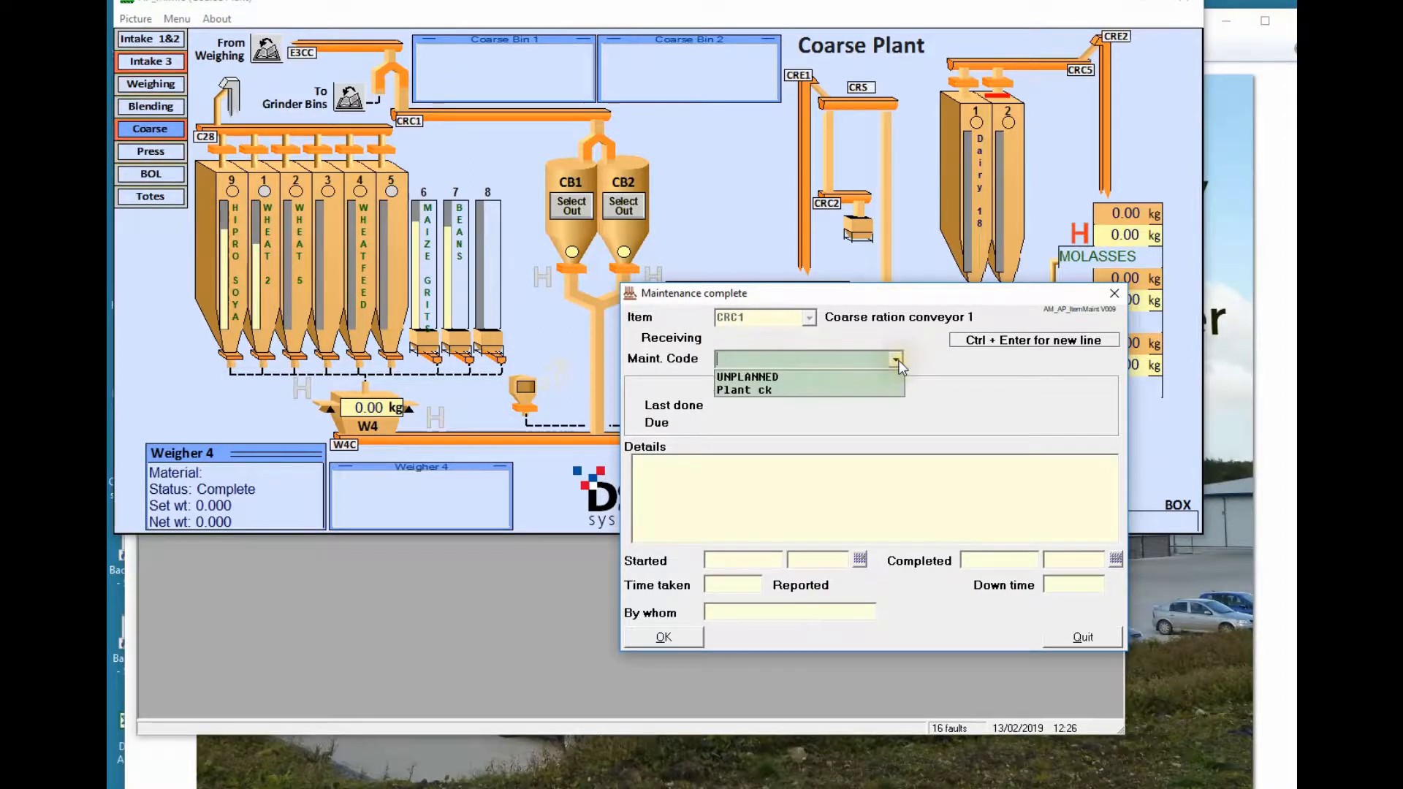
click(777, 375)
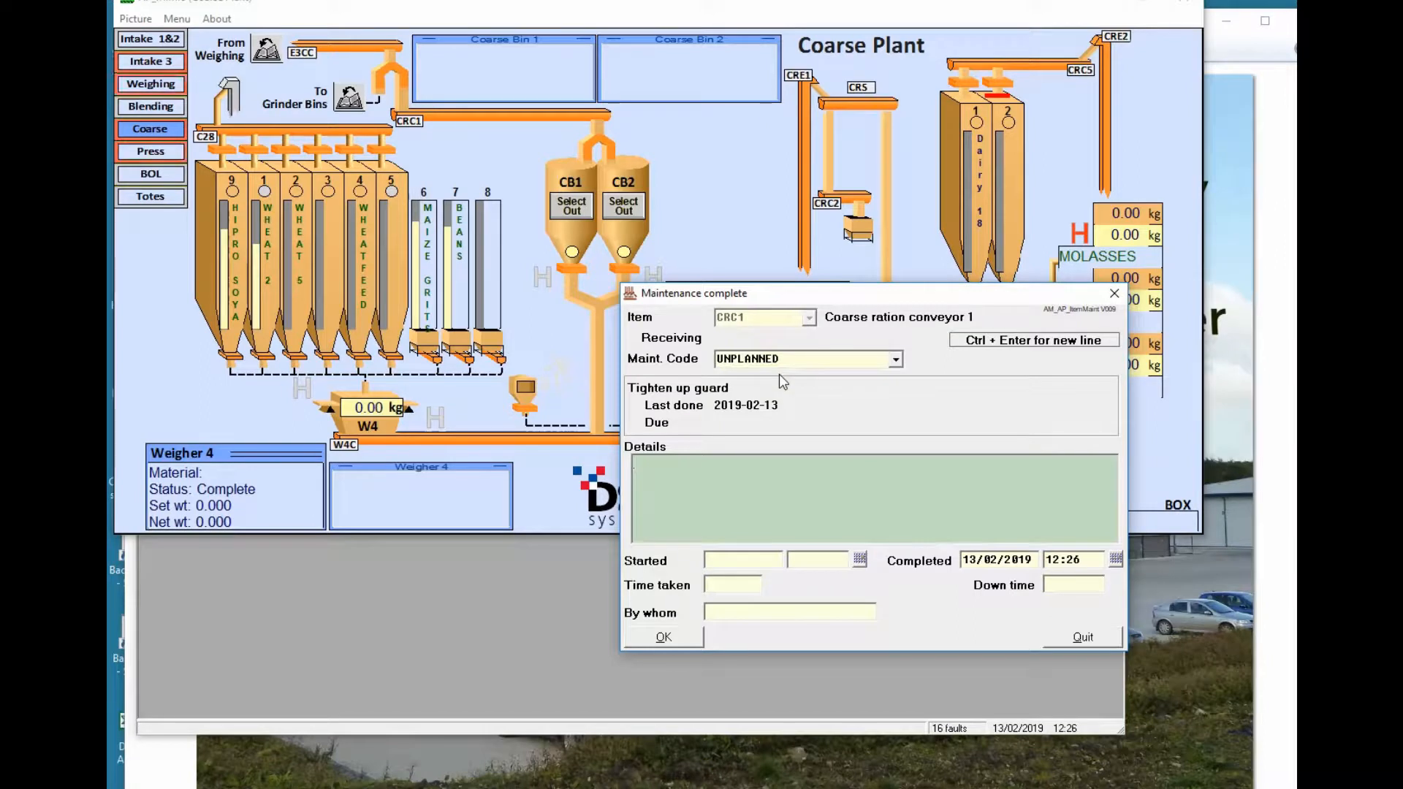
text(Noisy guard)
Set start time 11:00, down time 1:00 and the worker's initials, then save the record
key(Tab)
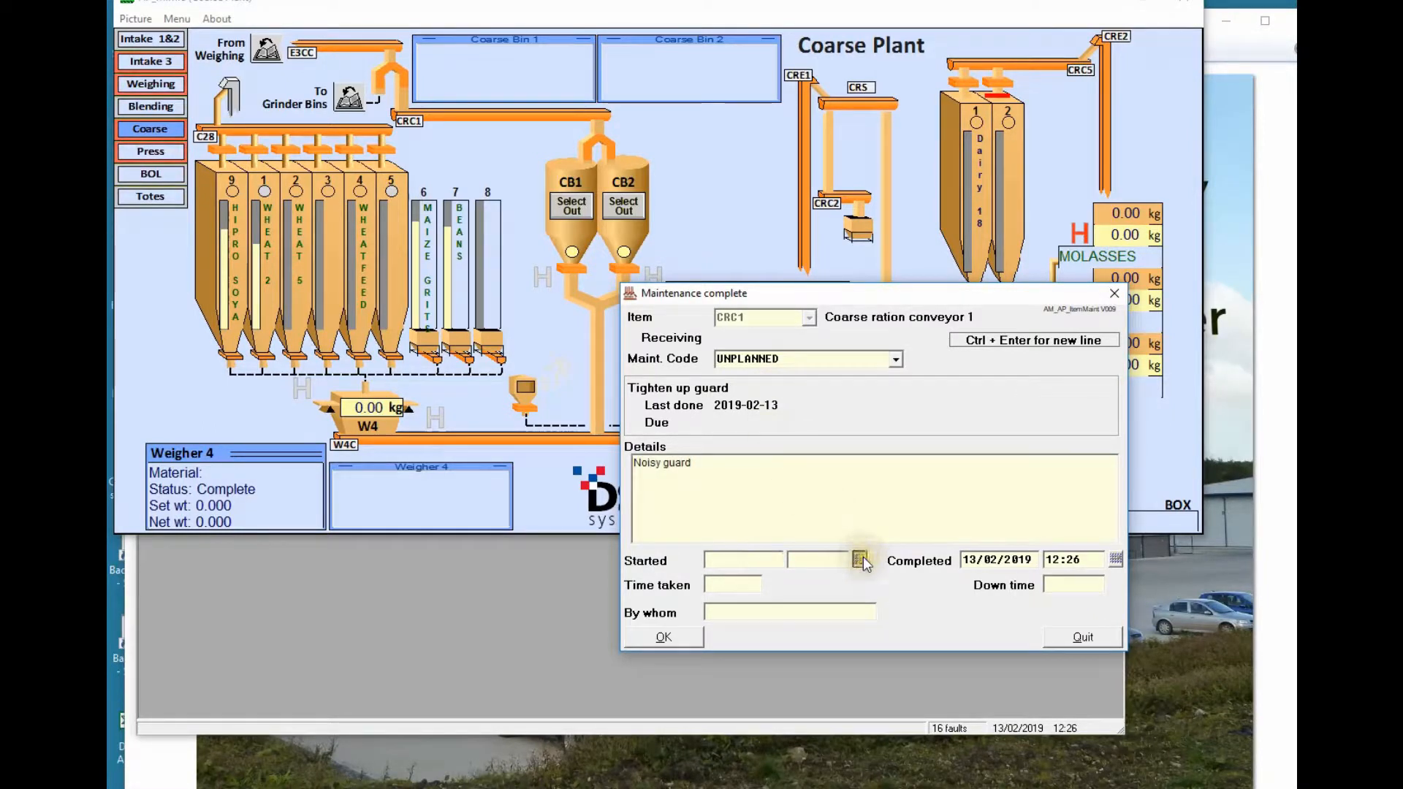
click(860, 558)
text(11:00)
key(Return)
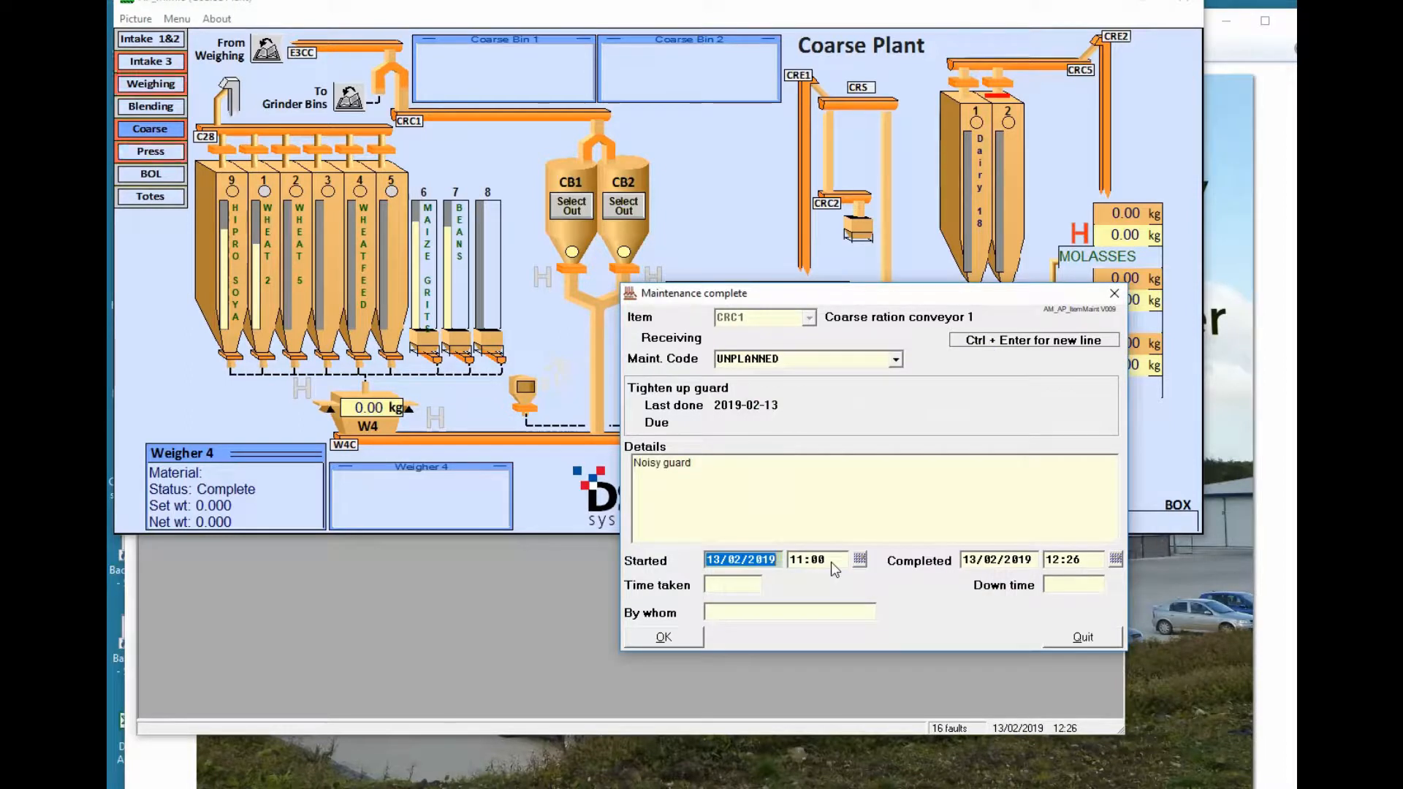
key(Tab)
key(Tab)
key(Tab)
key(Tab)
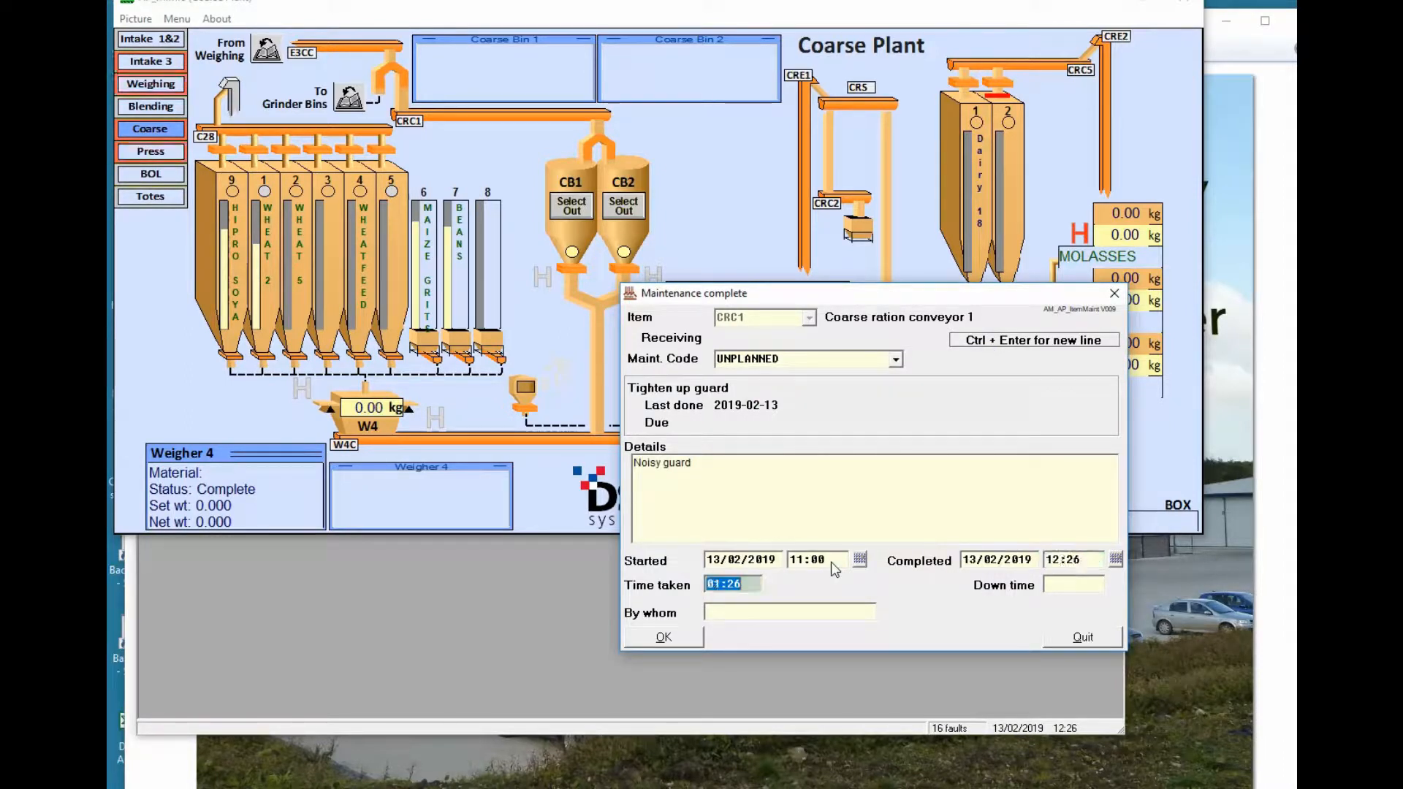
text(1:00)
key(Tab)
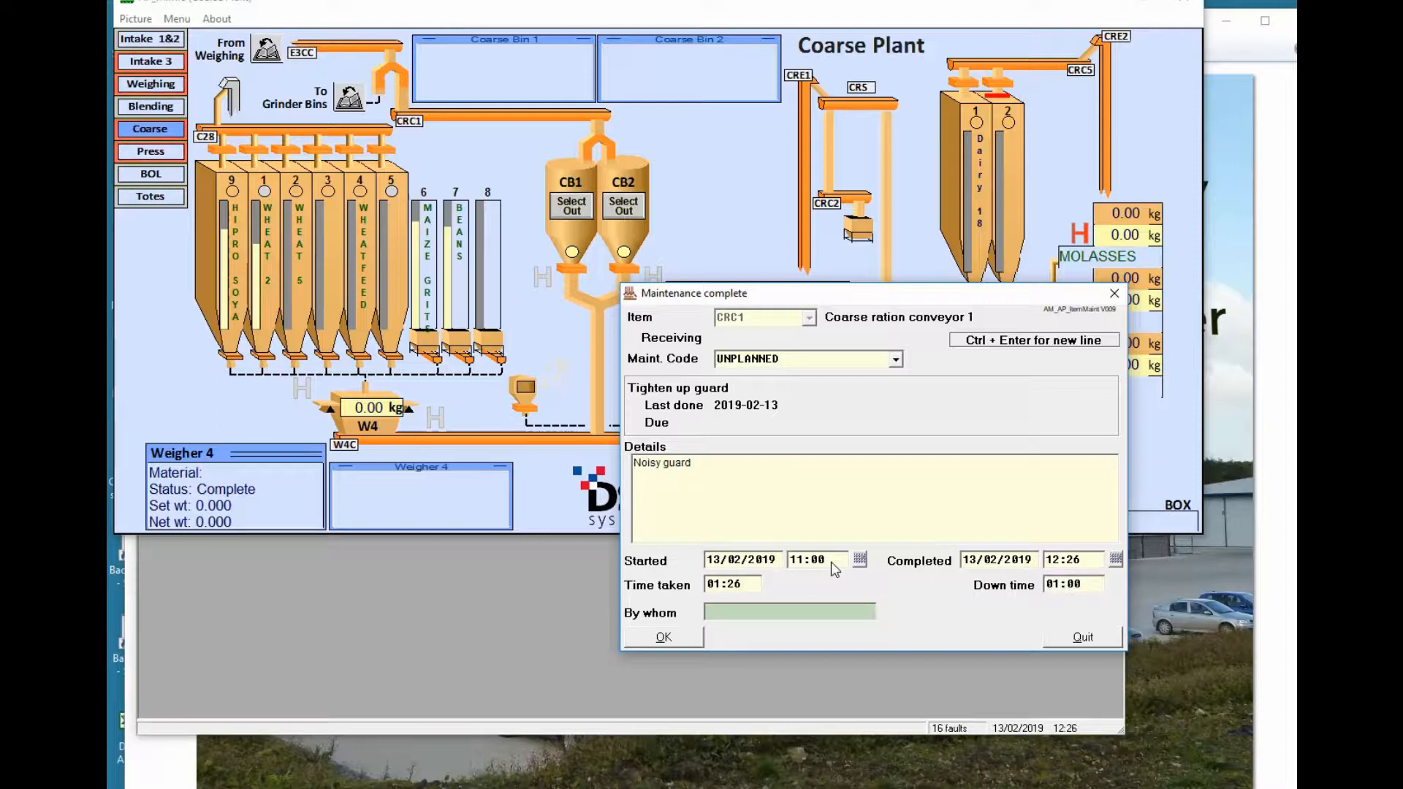
text(PK)
click(676, 638)
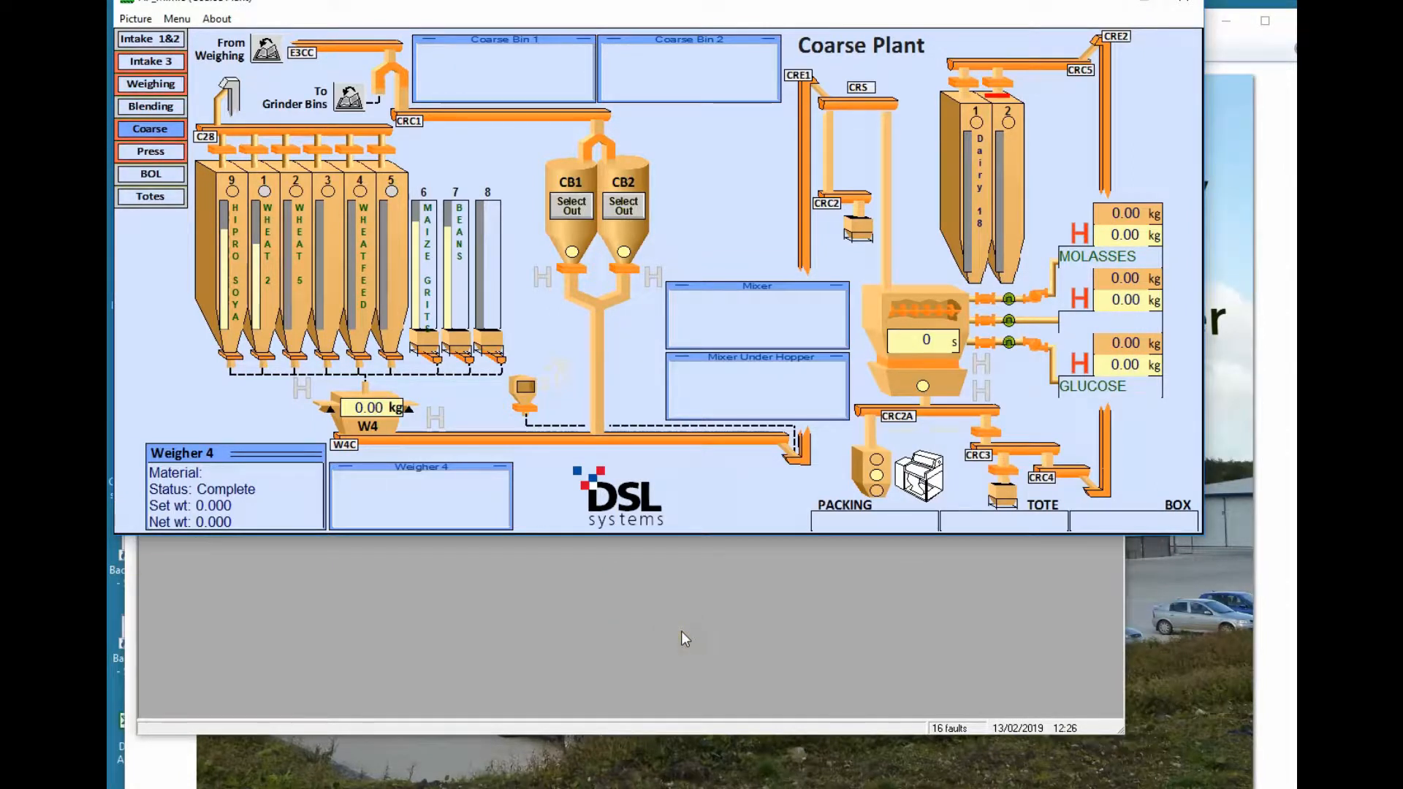
Bring Assets4Feed forward and load the ASPFAN3 equipment record from the Ident list
click(681, 629)
click(673, 624)
click(673, 612)
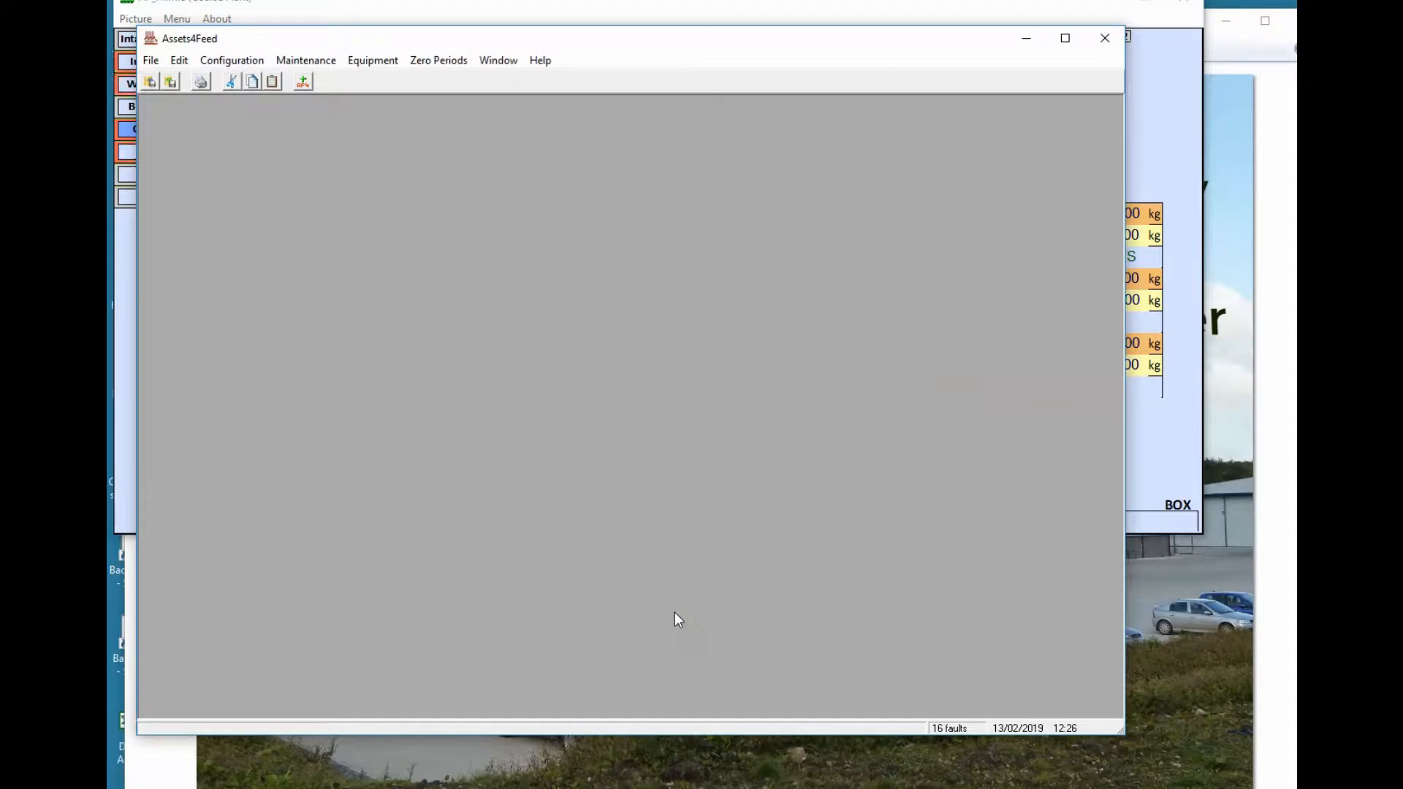
click(378, 63)
click(392, 81)
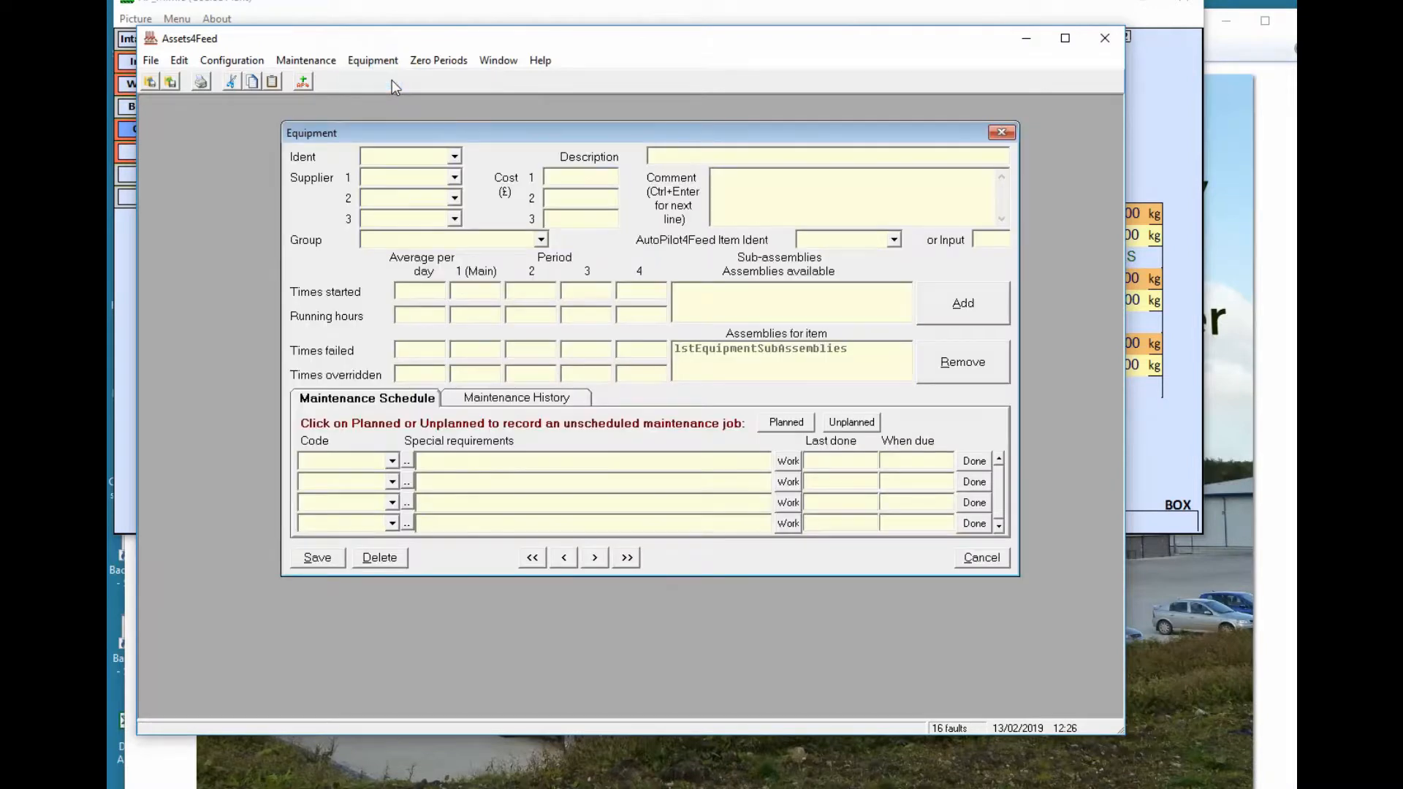
click(456, 156)
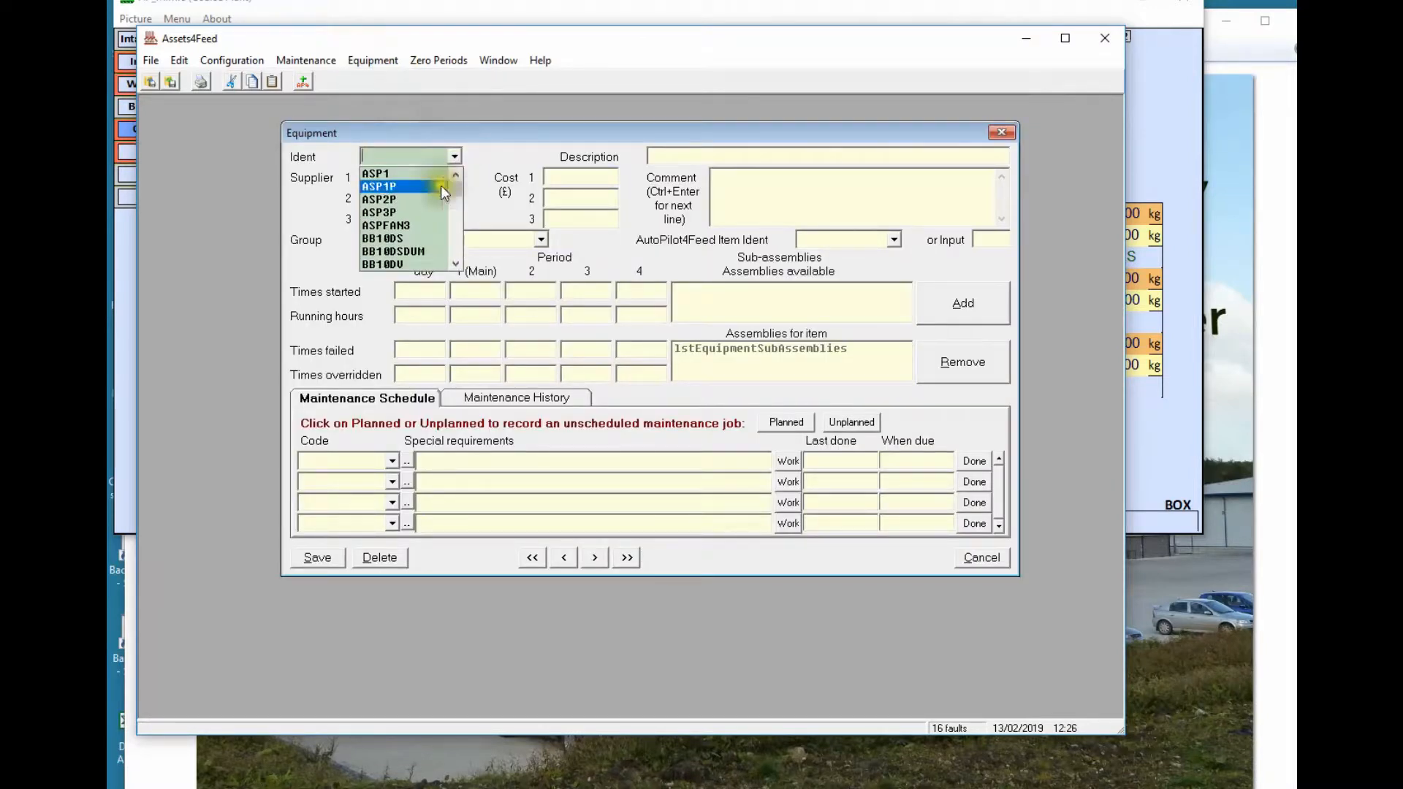
click(418, 222)
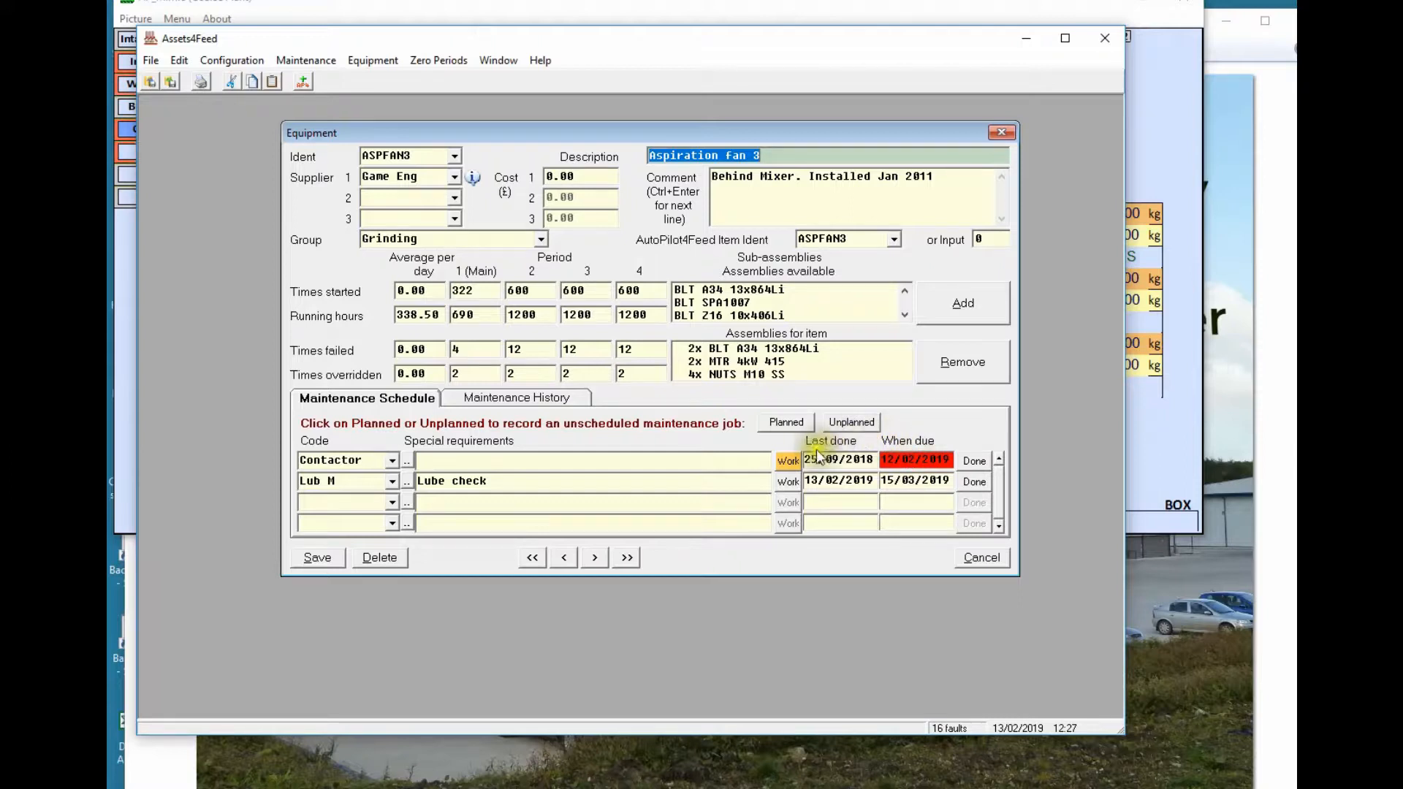
Add work order WO1212 for the Lub M task with 60 minutes expected and an assignee
click(788, 481)
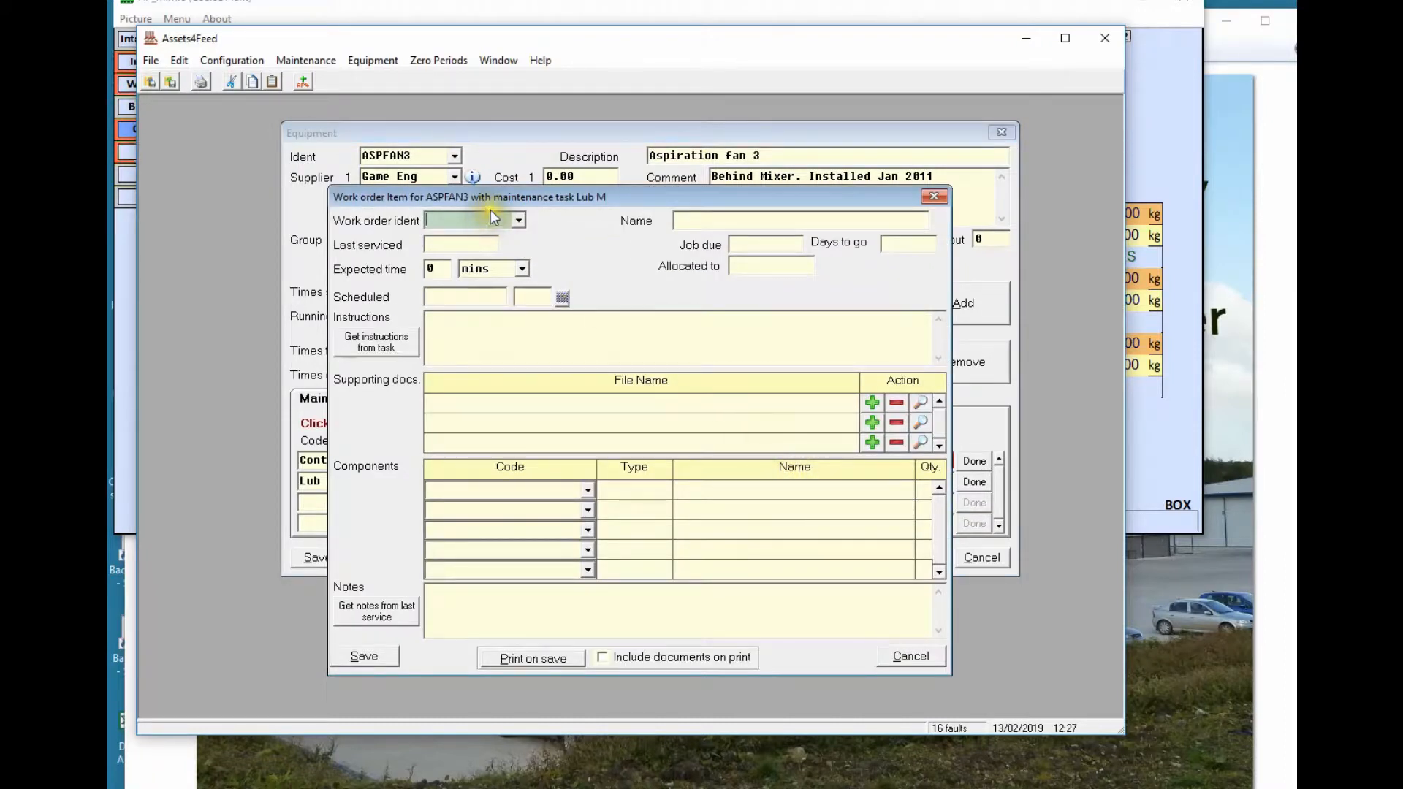
text(WO1212)
key(Tab)
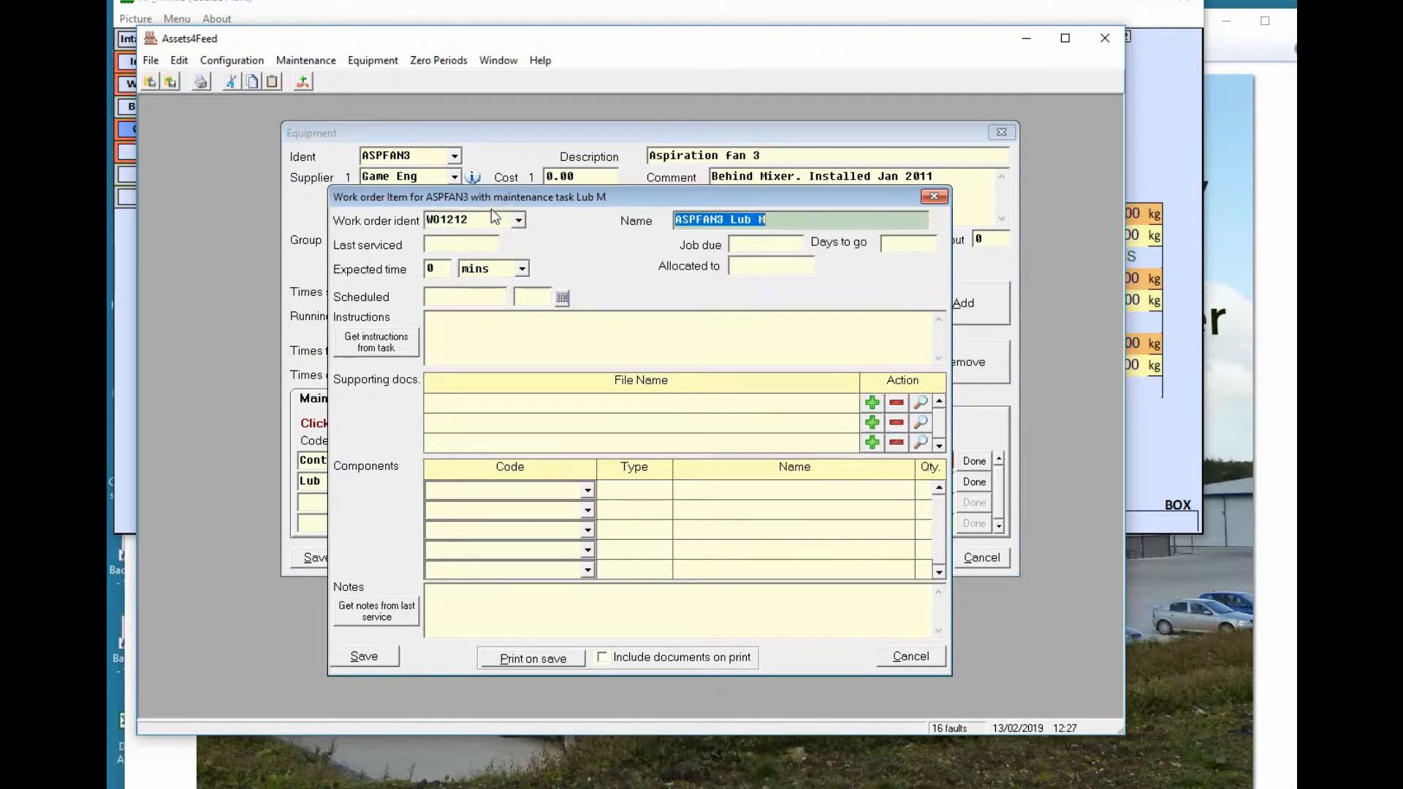
click(451, 247)
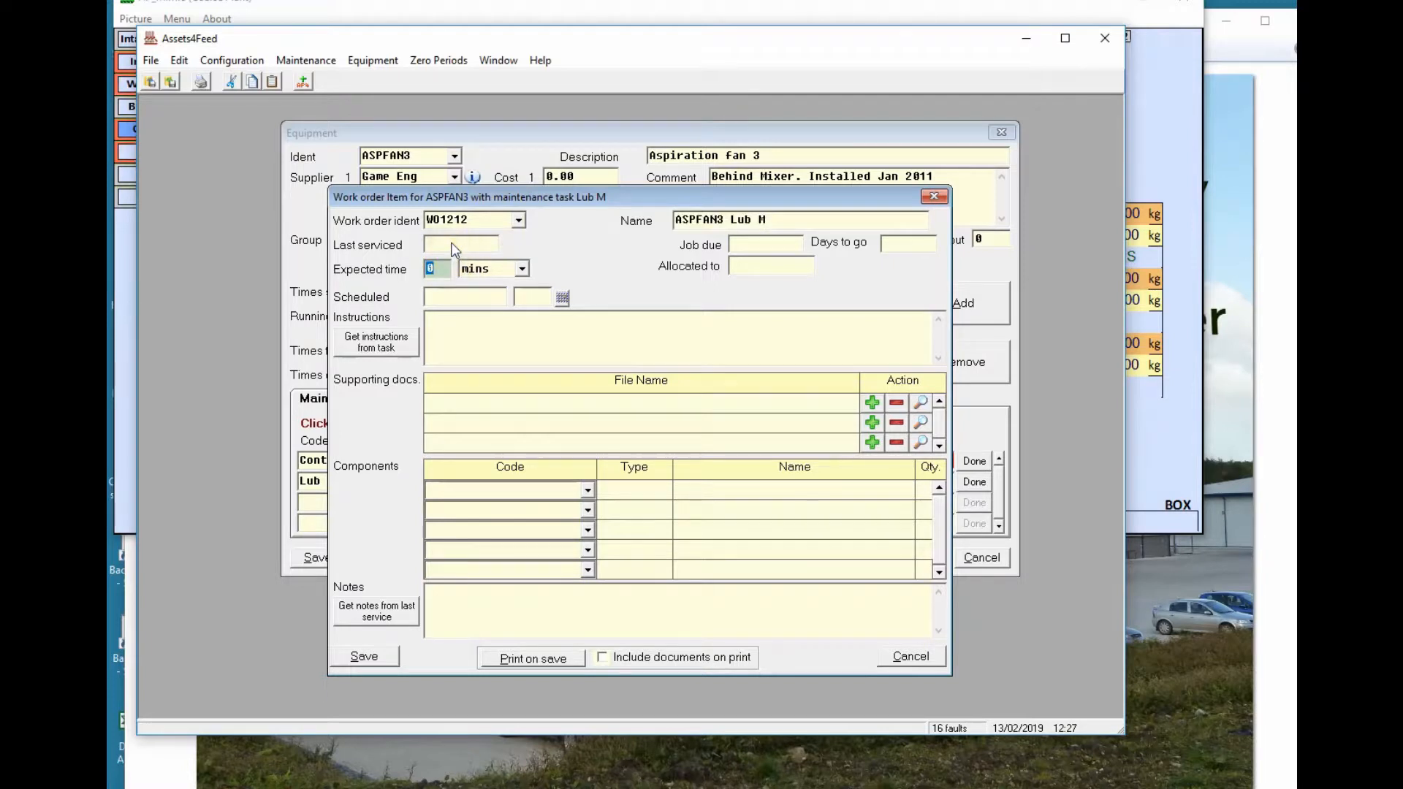
text(6)
key(Tab)
key(Tab)
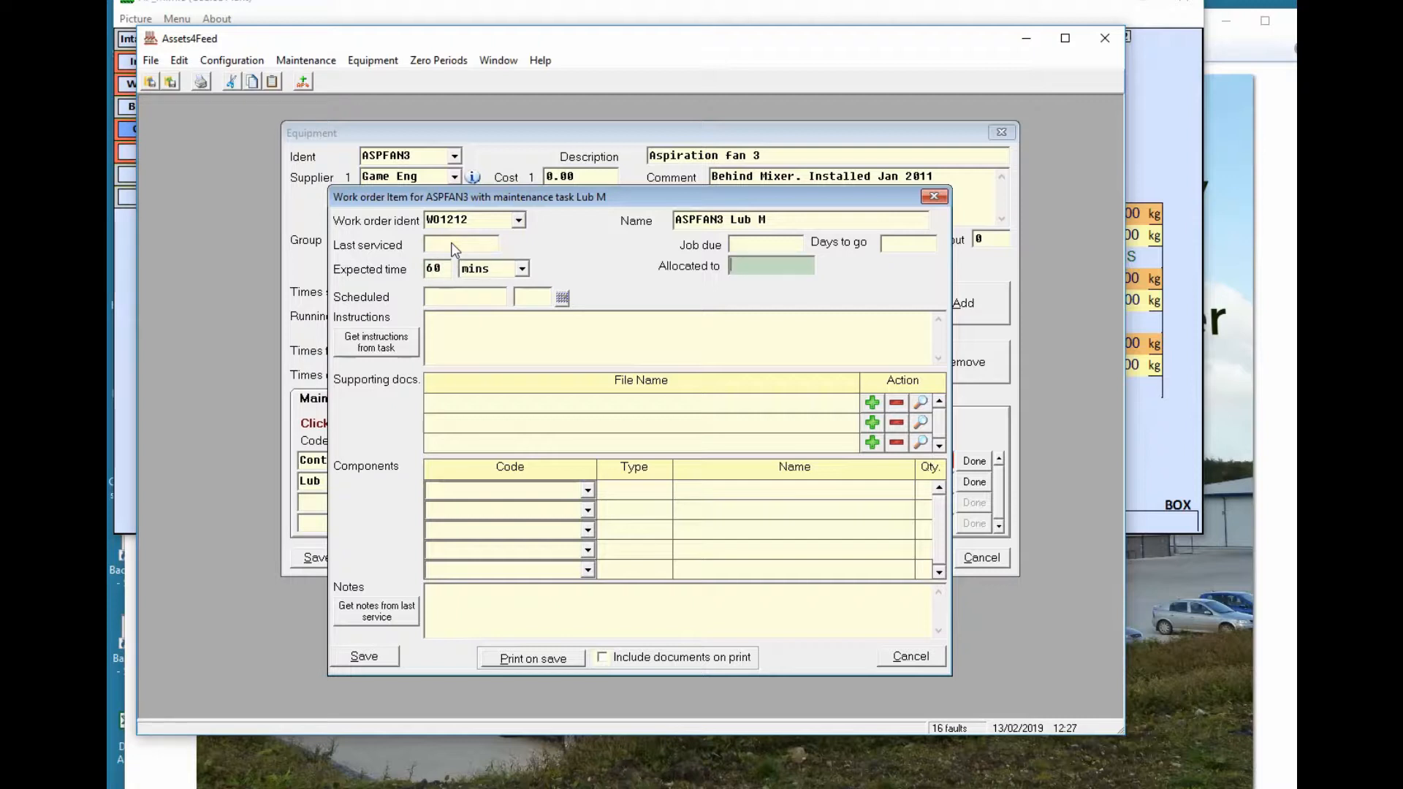
text(P)
key(Tab)
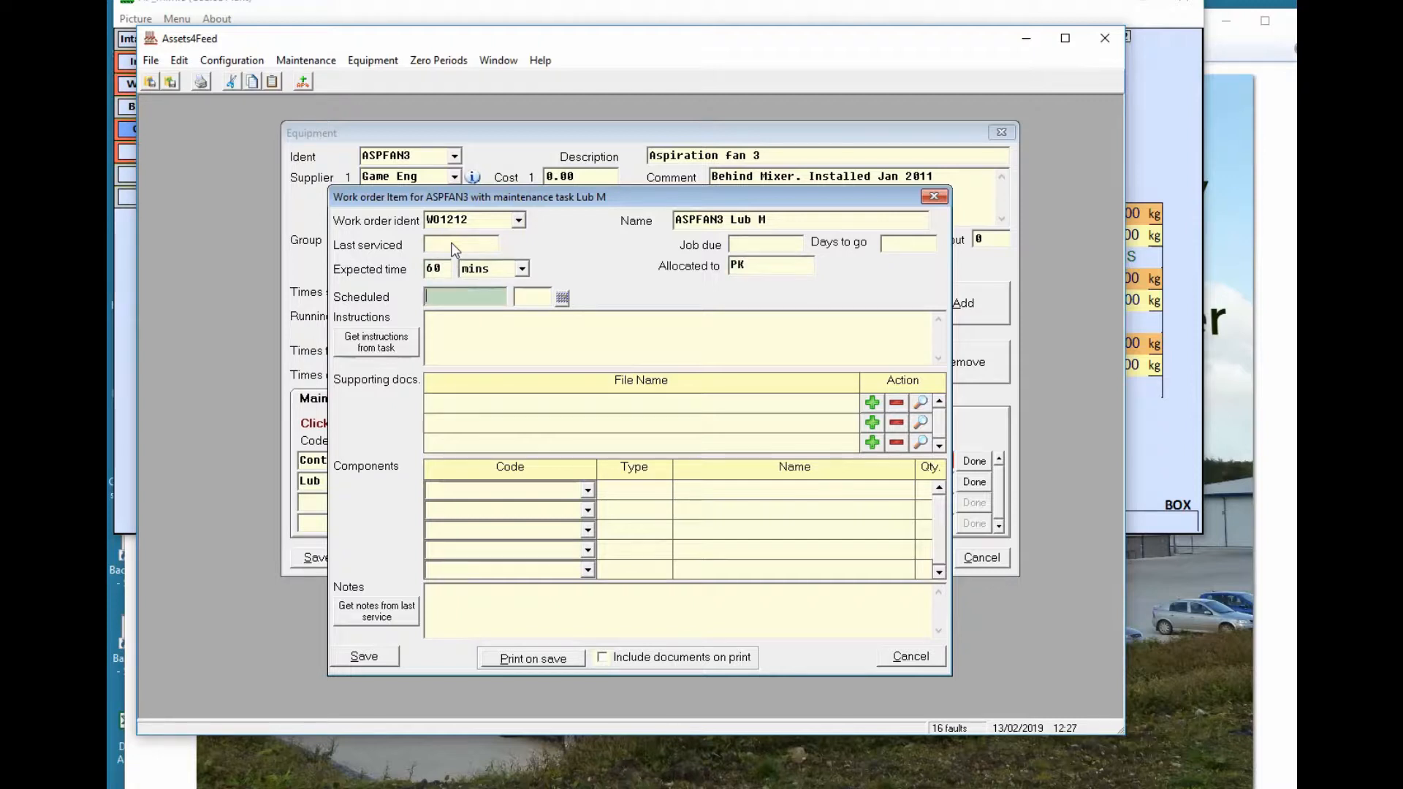
Schedule it for 27/02/2019 and pull the 'Lubrication Monthly' instructions from the task
click(563, 298)
click(604, 466)
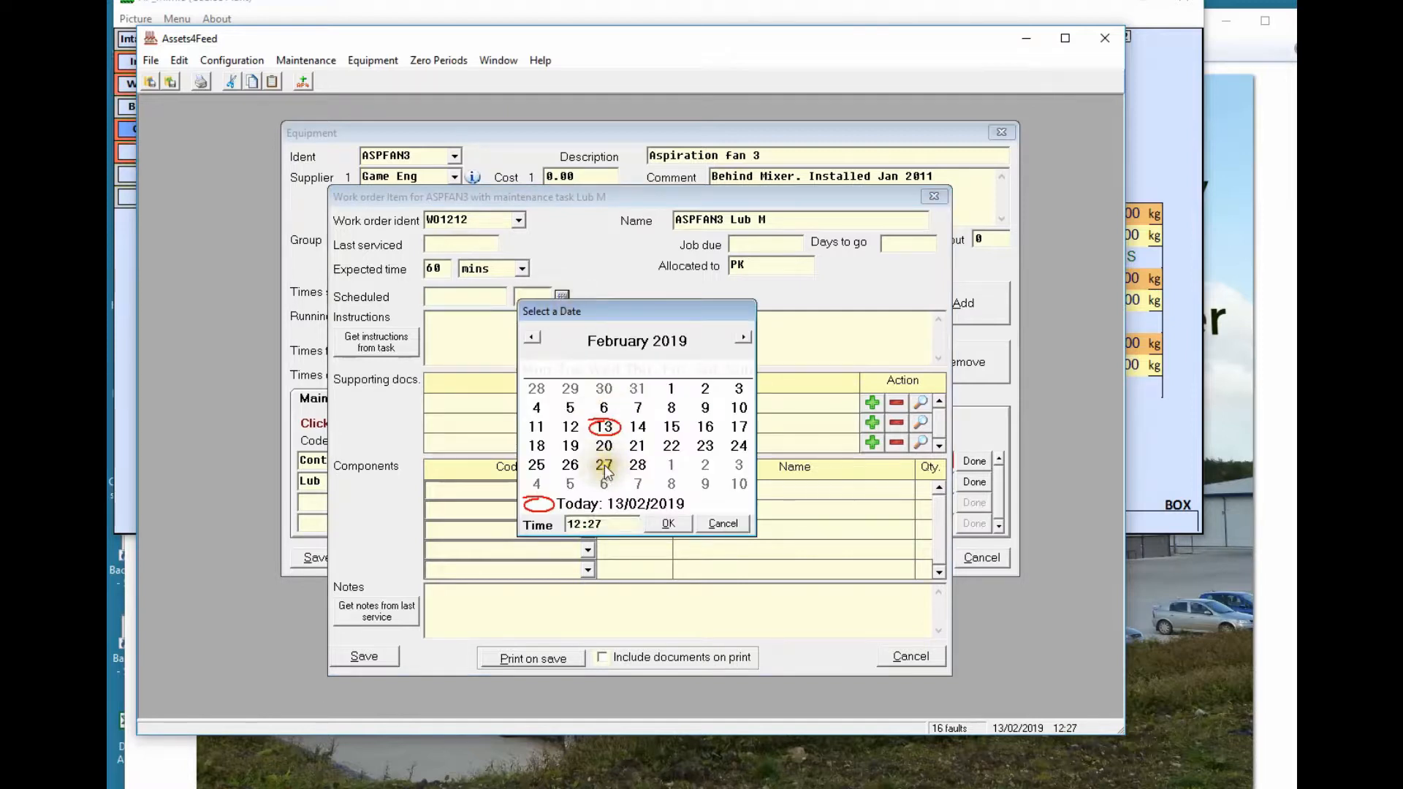
click(666, 523)
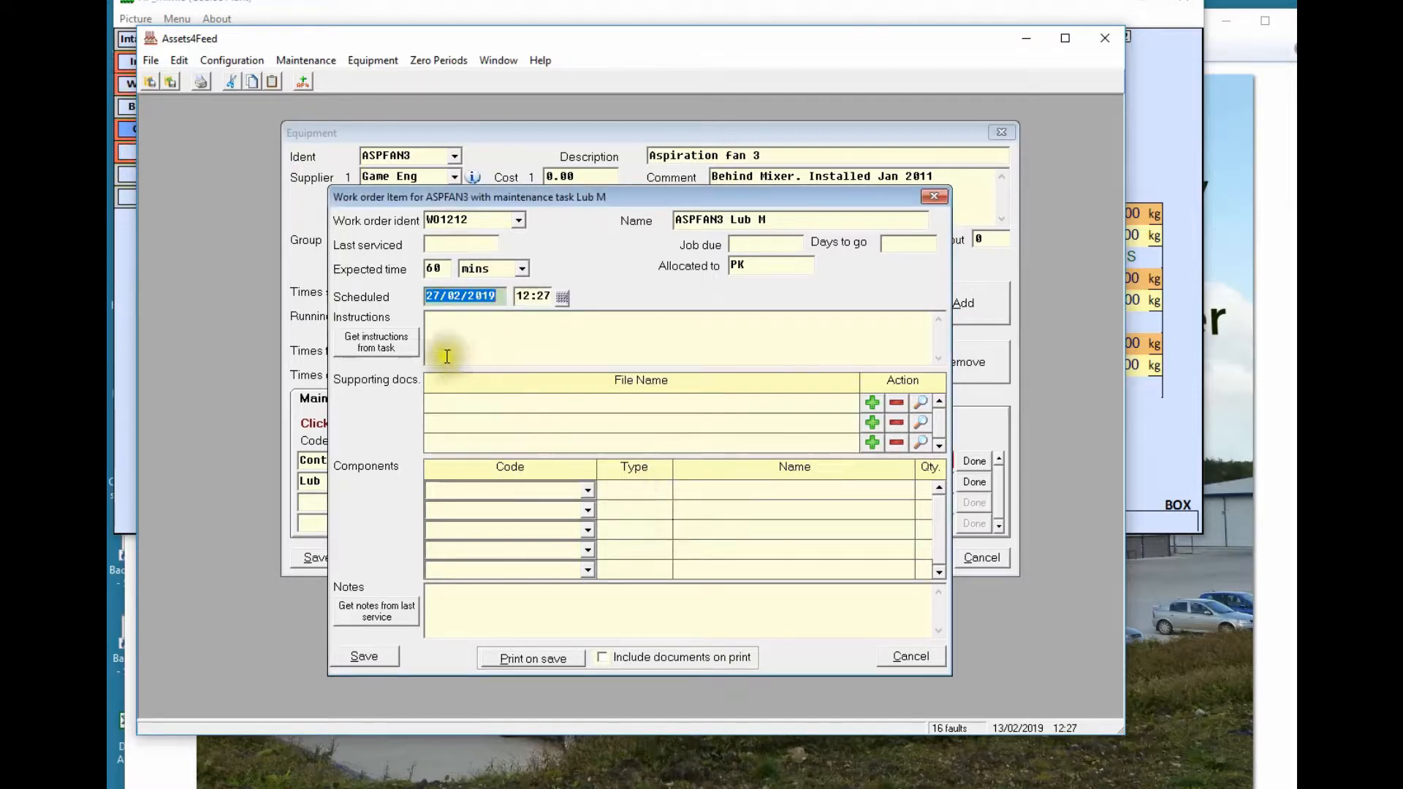
click(458, 322)
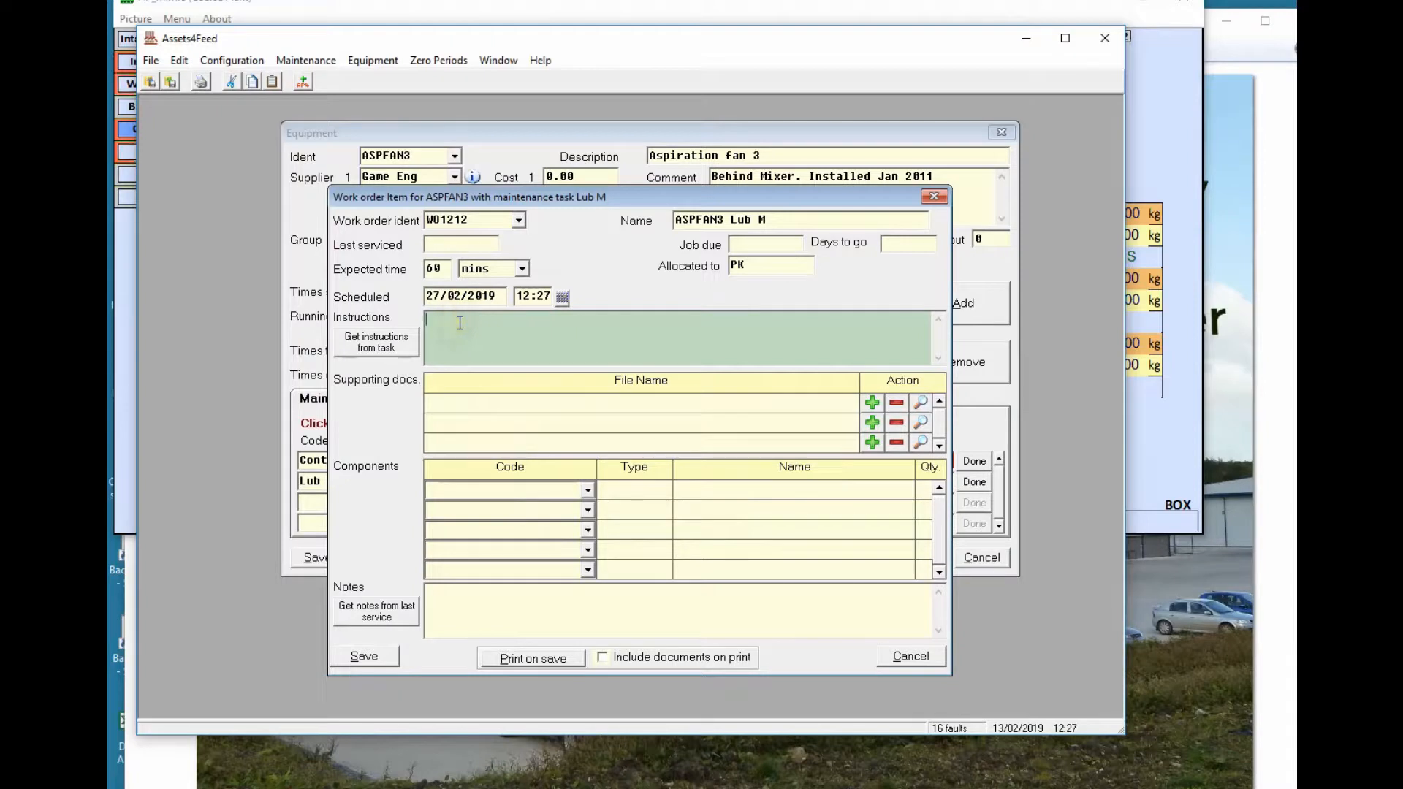
click(392, 344)
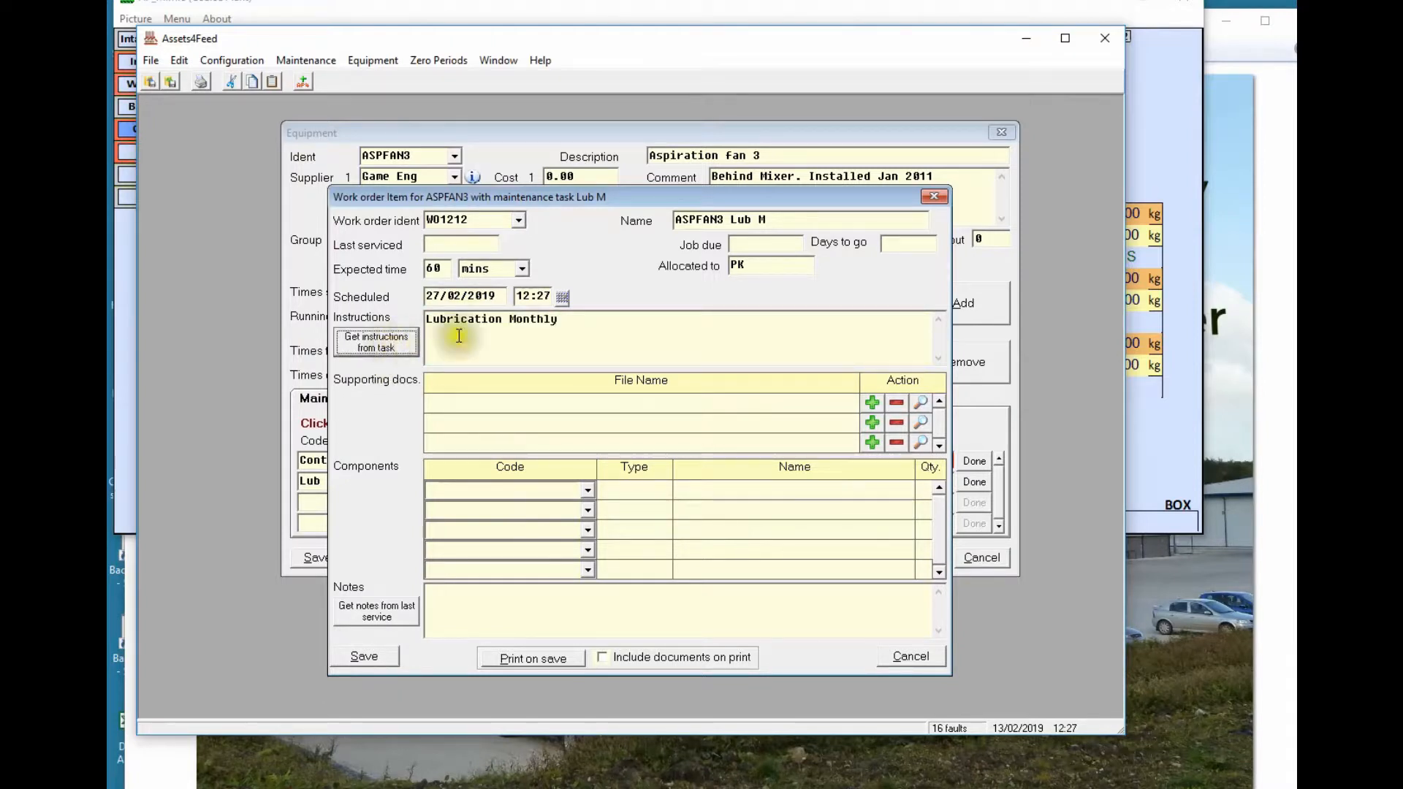
click(566, 320)
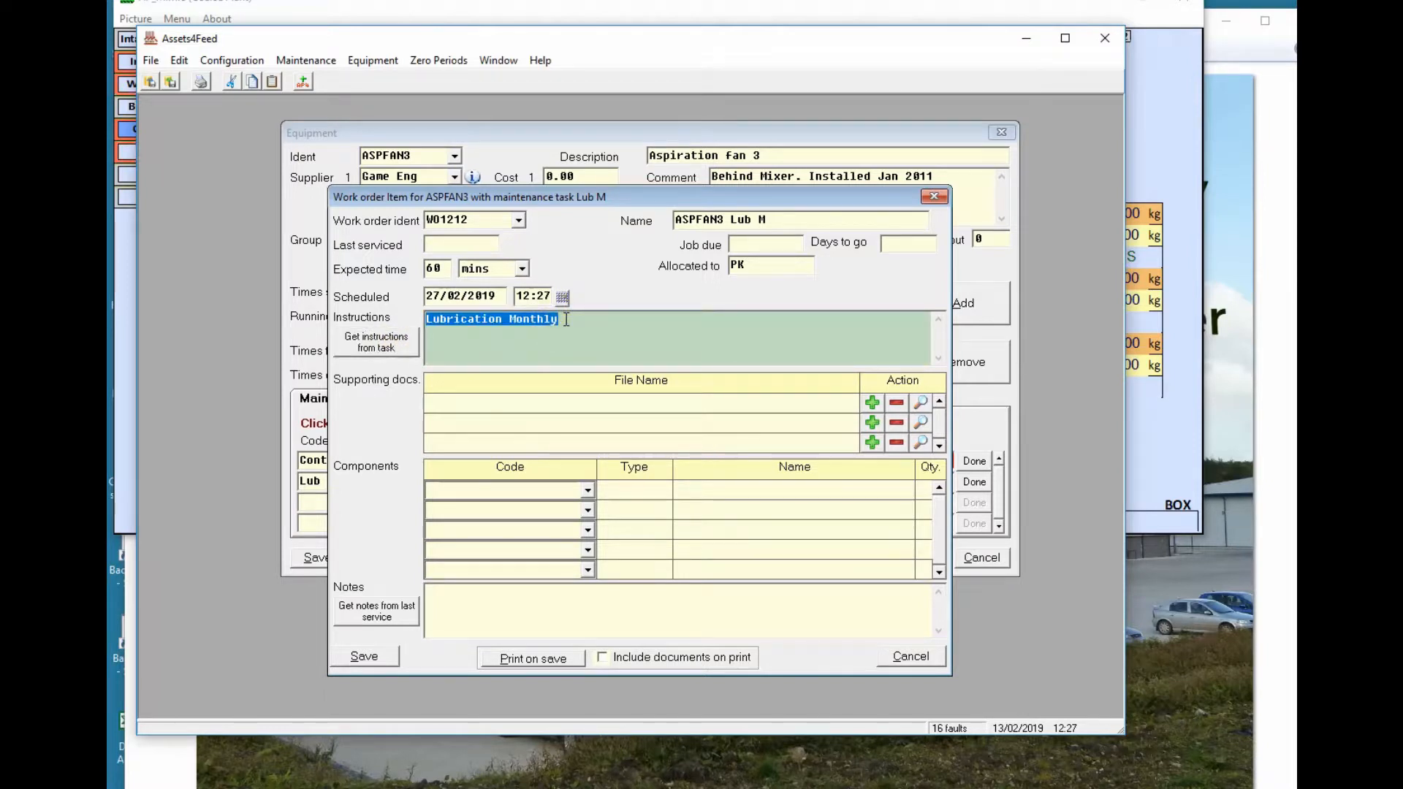
click(519, 401)
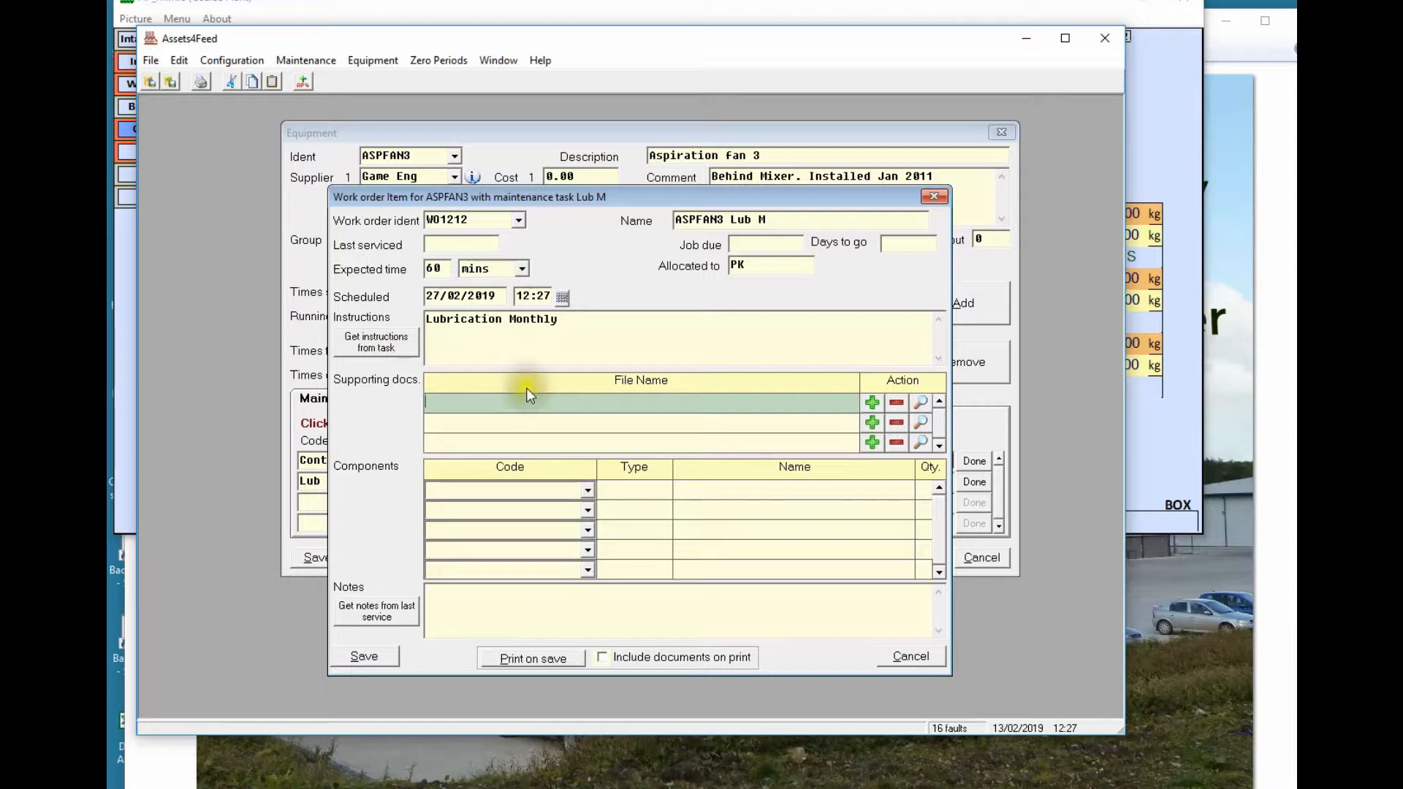
Attach GreaseNipplePos5.jpg as a supporting document and preview it
click(872, 402)
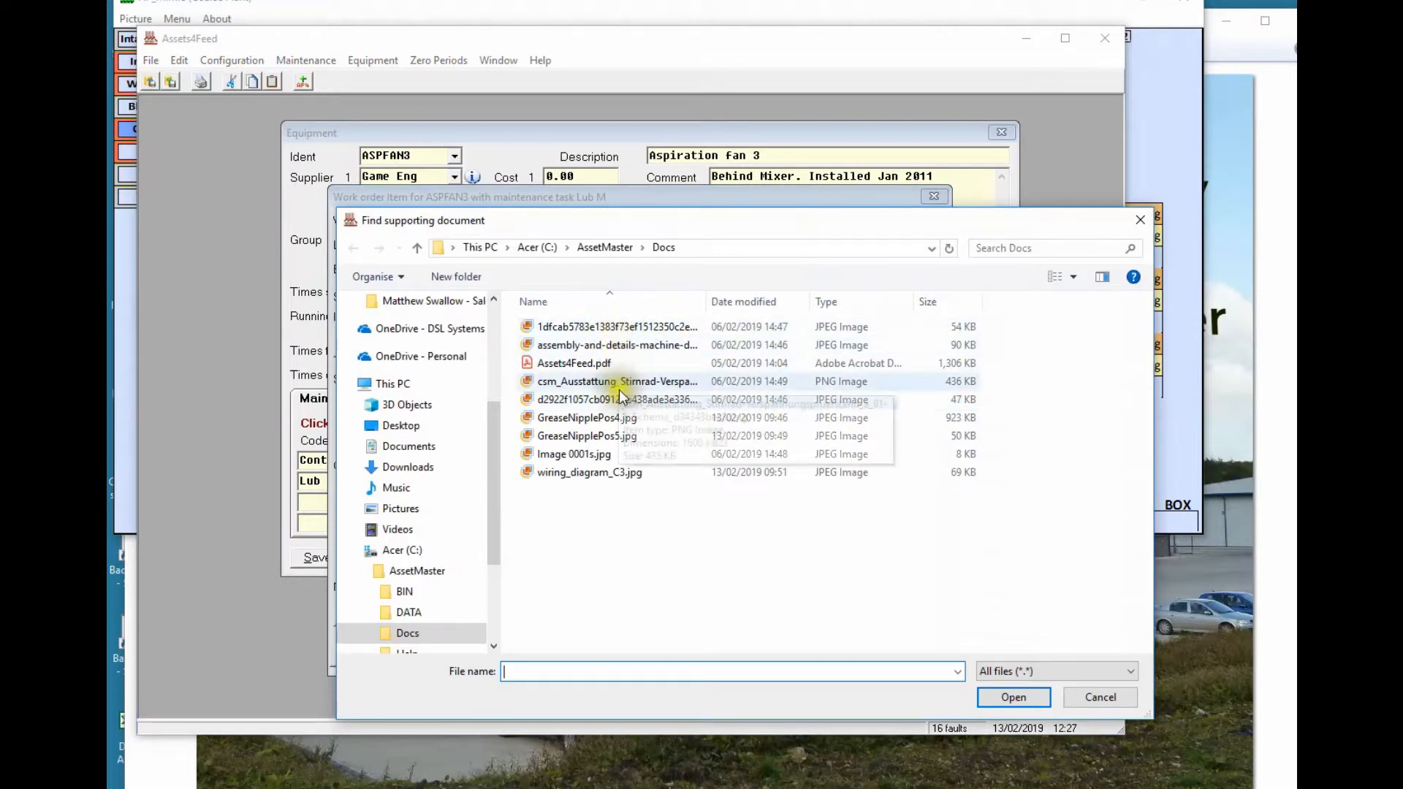
click(624, 436)
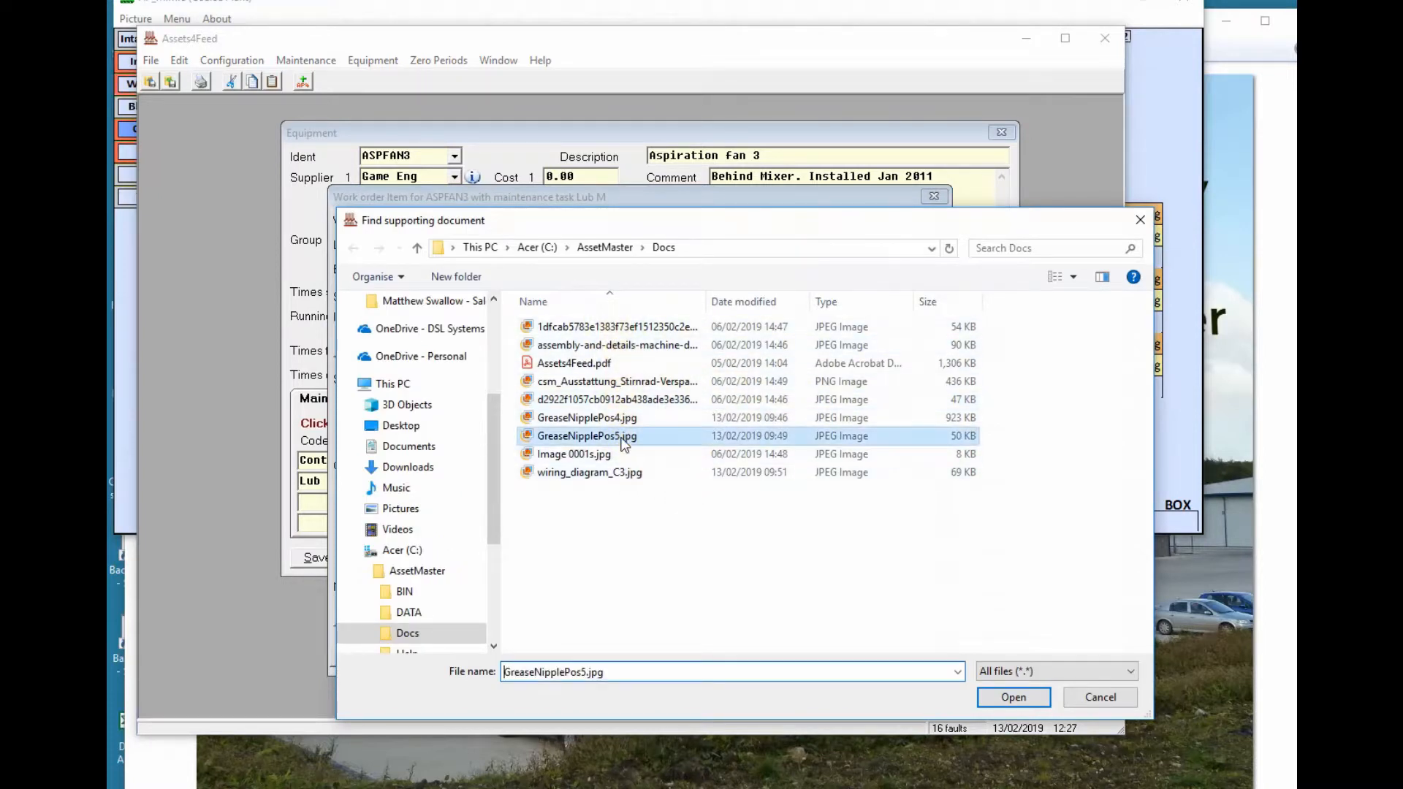
click(1010, 697)
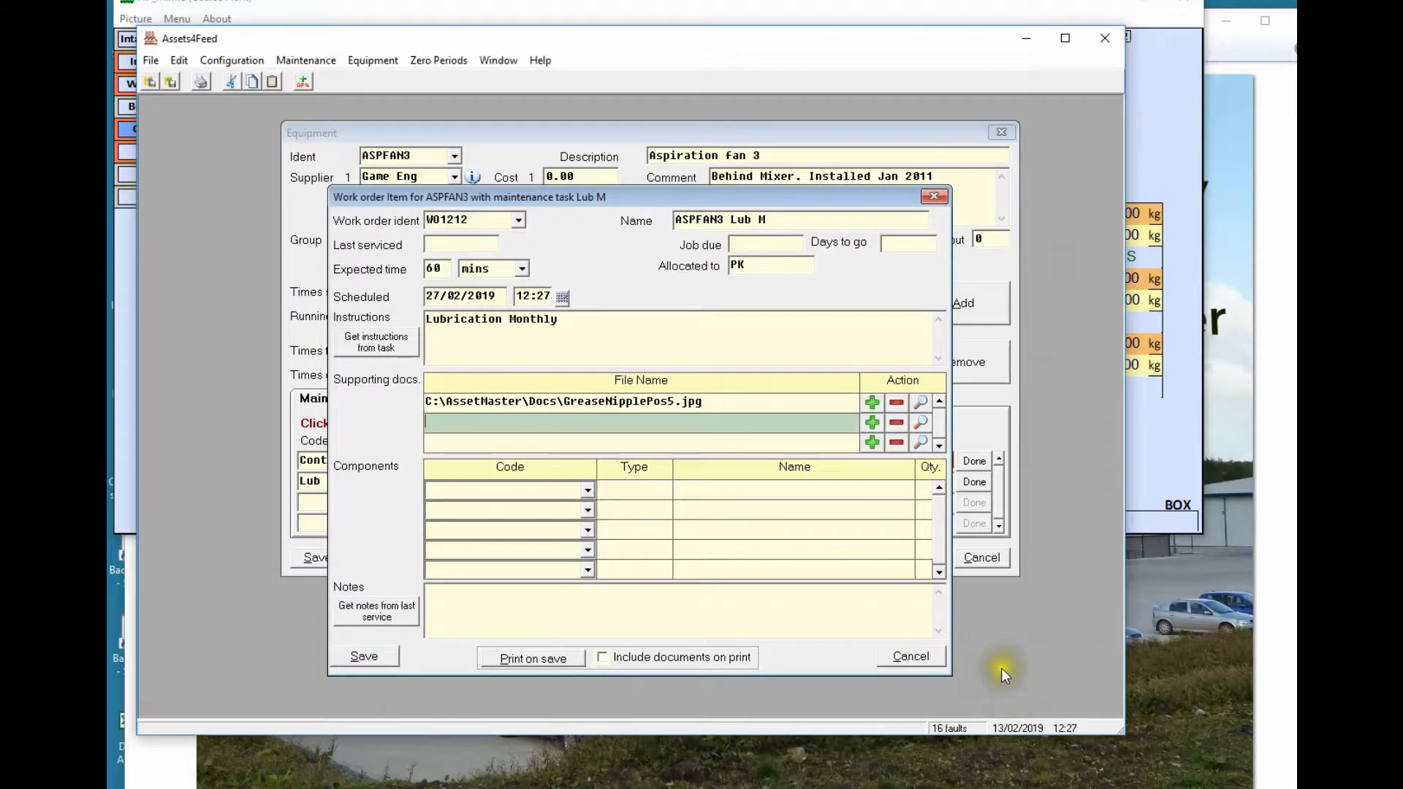
click(920, 401)
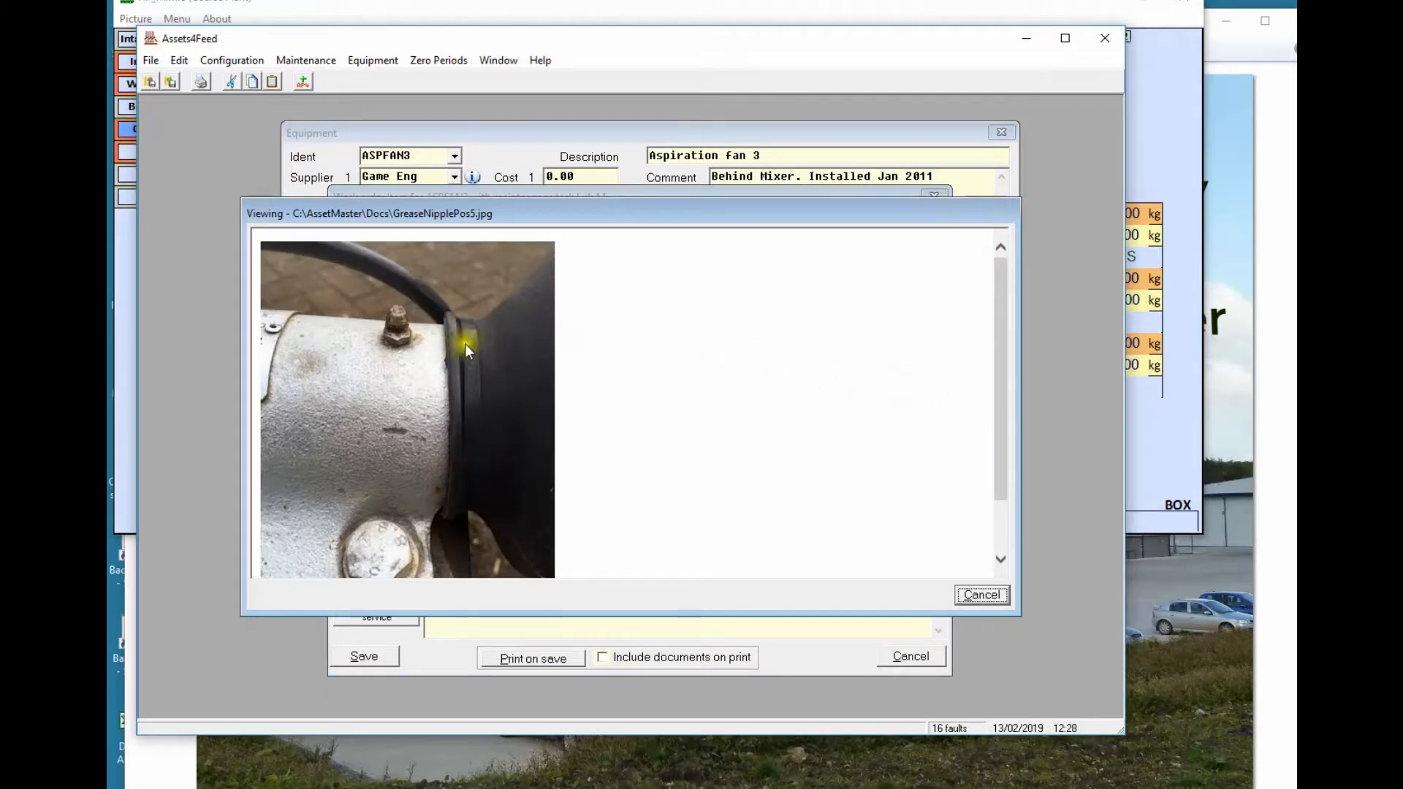
click(979, 595)
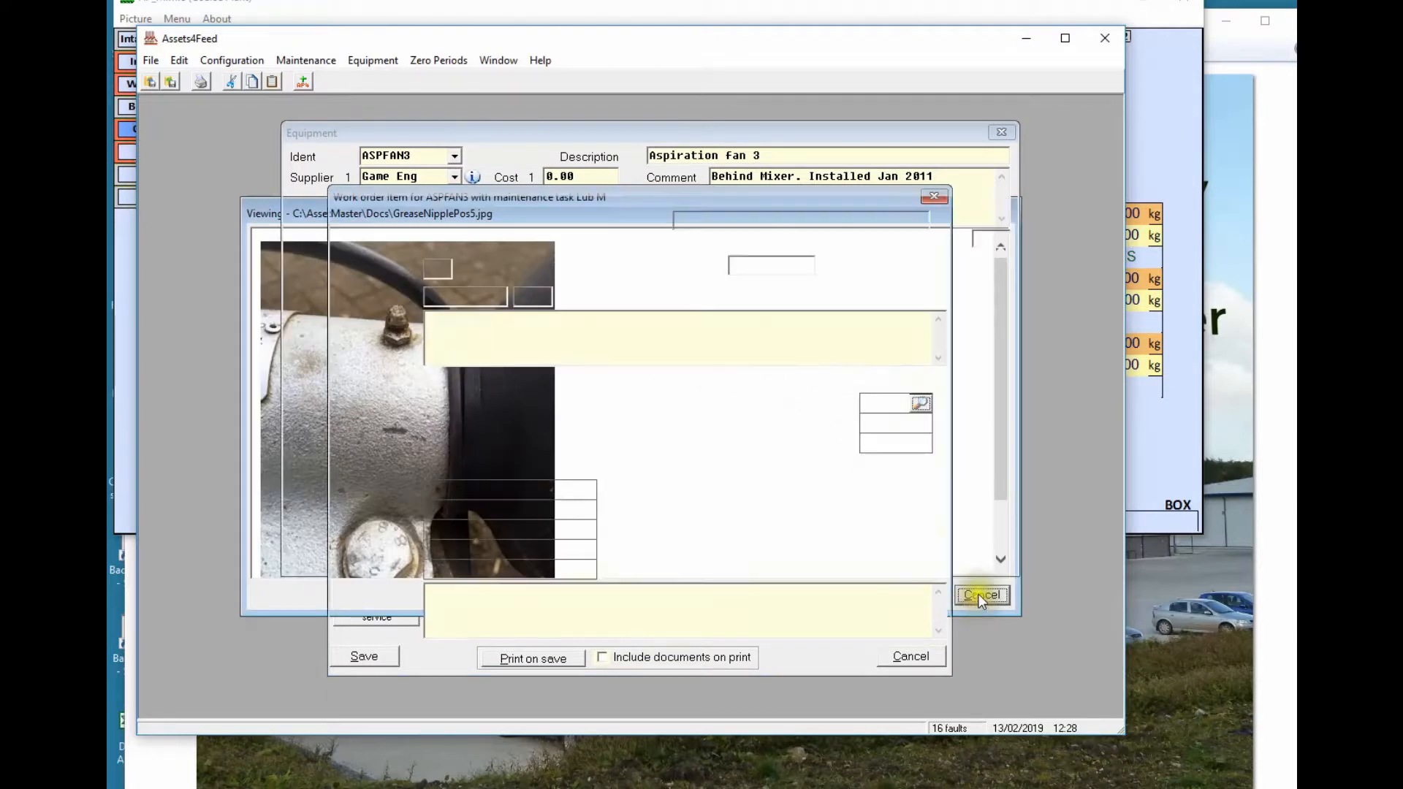
Attach wiring_diagram_C3.jpg as a second supporting document and preview it
click(869, 417)
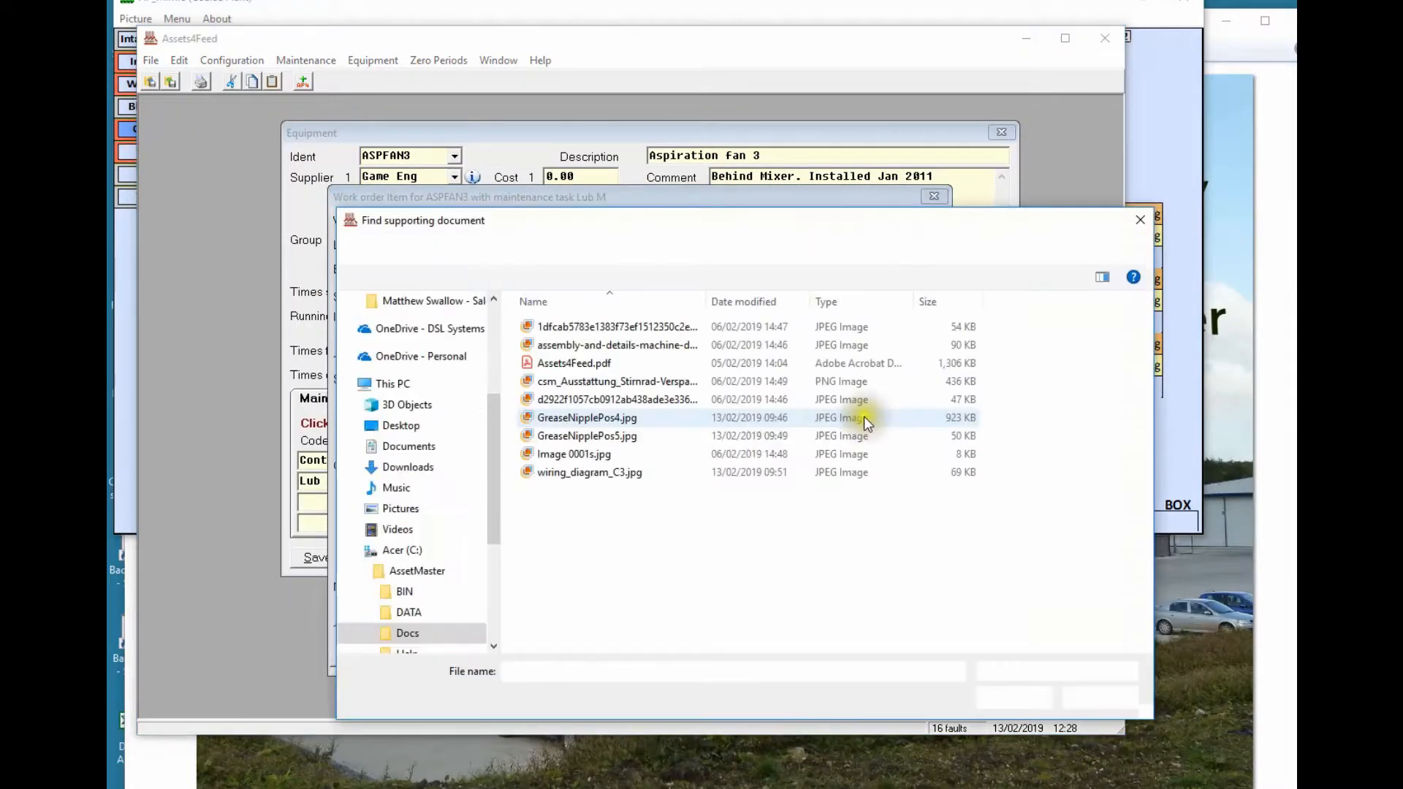
click(589, 471)
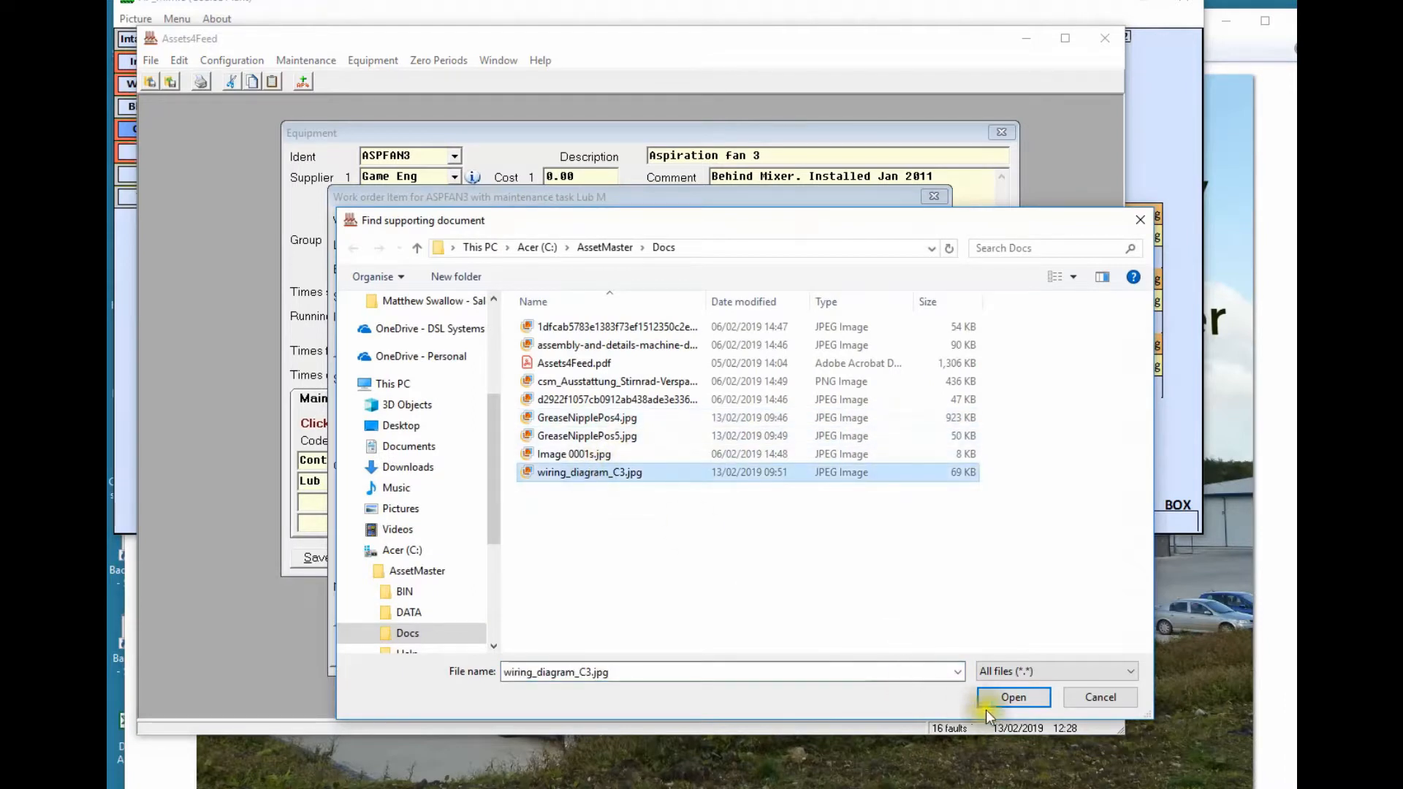
click(998, 695)
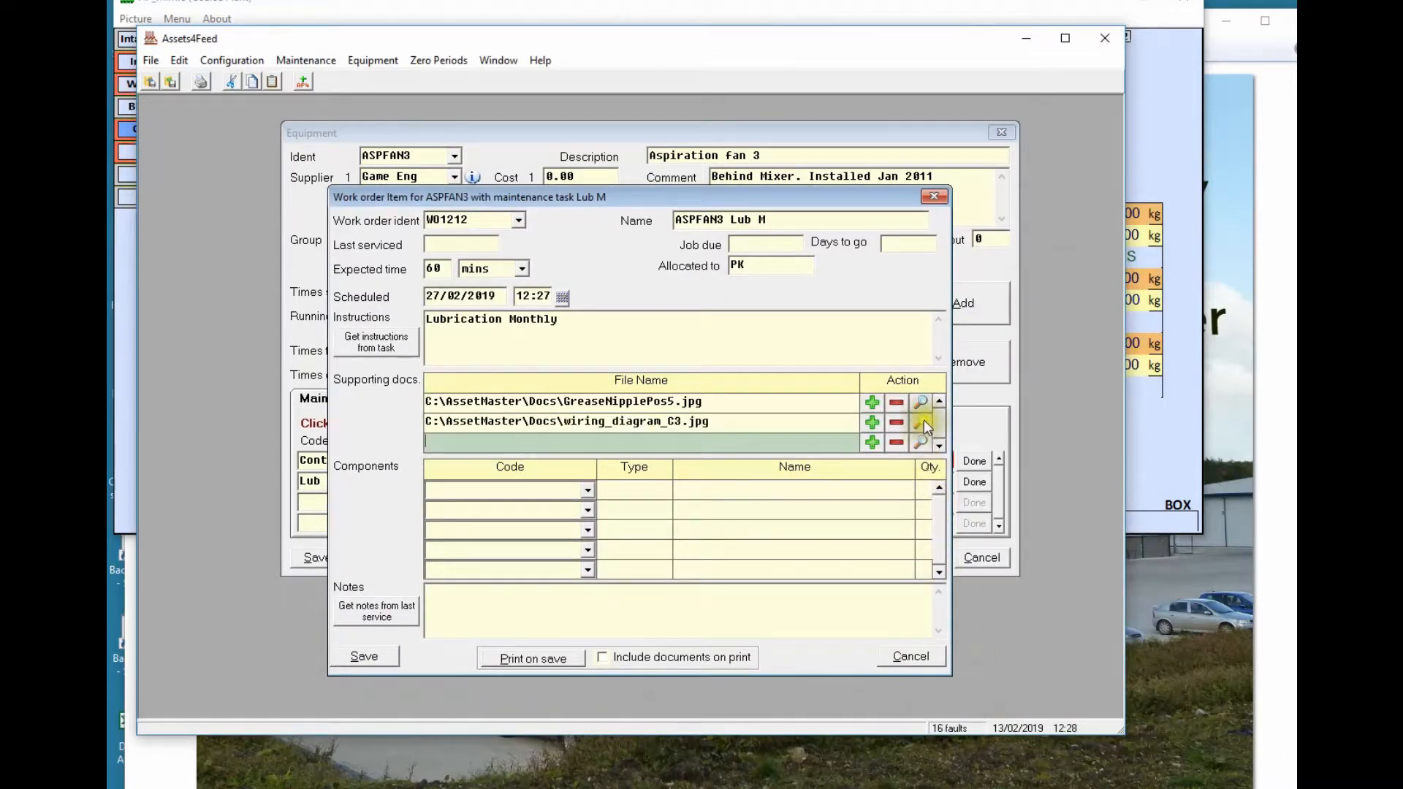
click(921, 421)
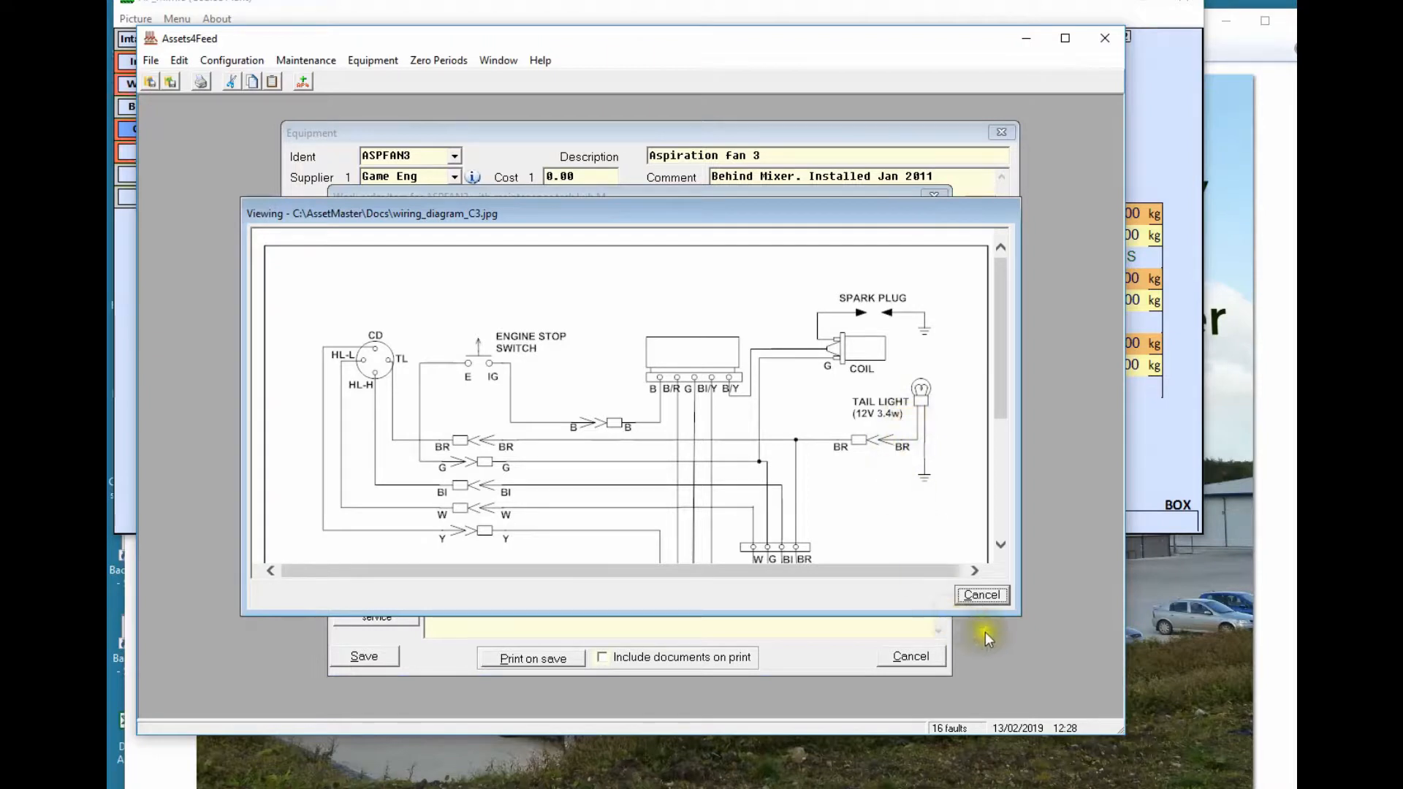
click(981, 596)
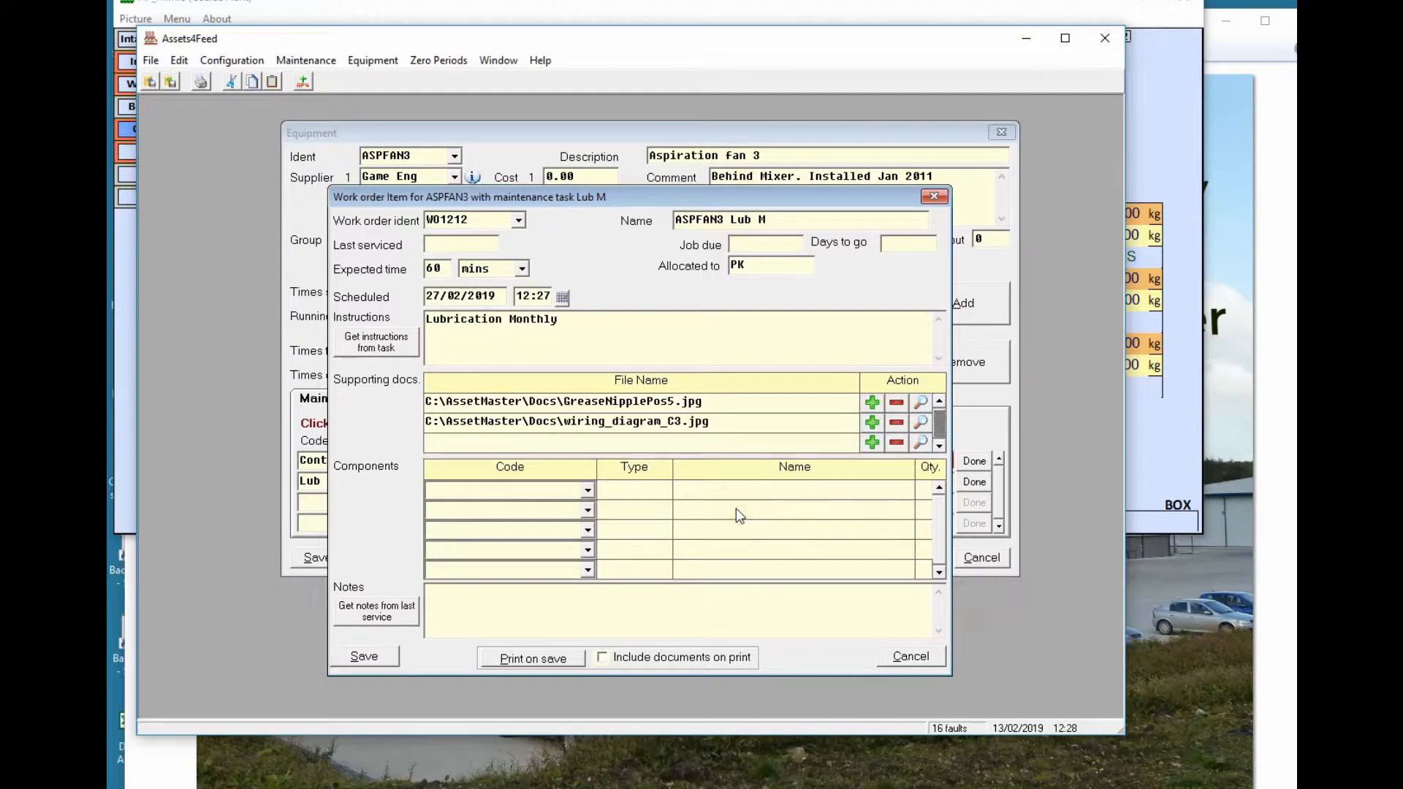
Add components GREASE GUN qty 1 and 28 MM RING qty 2, then save work order WO1212
click(587, 490)
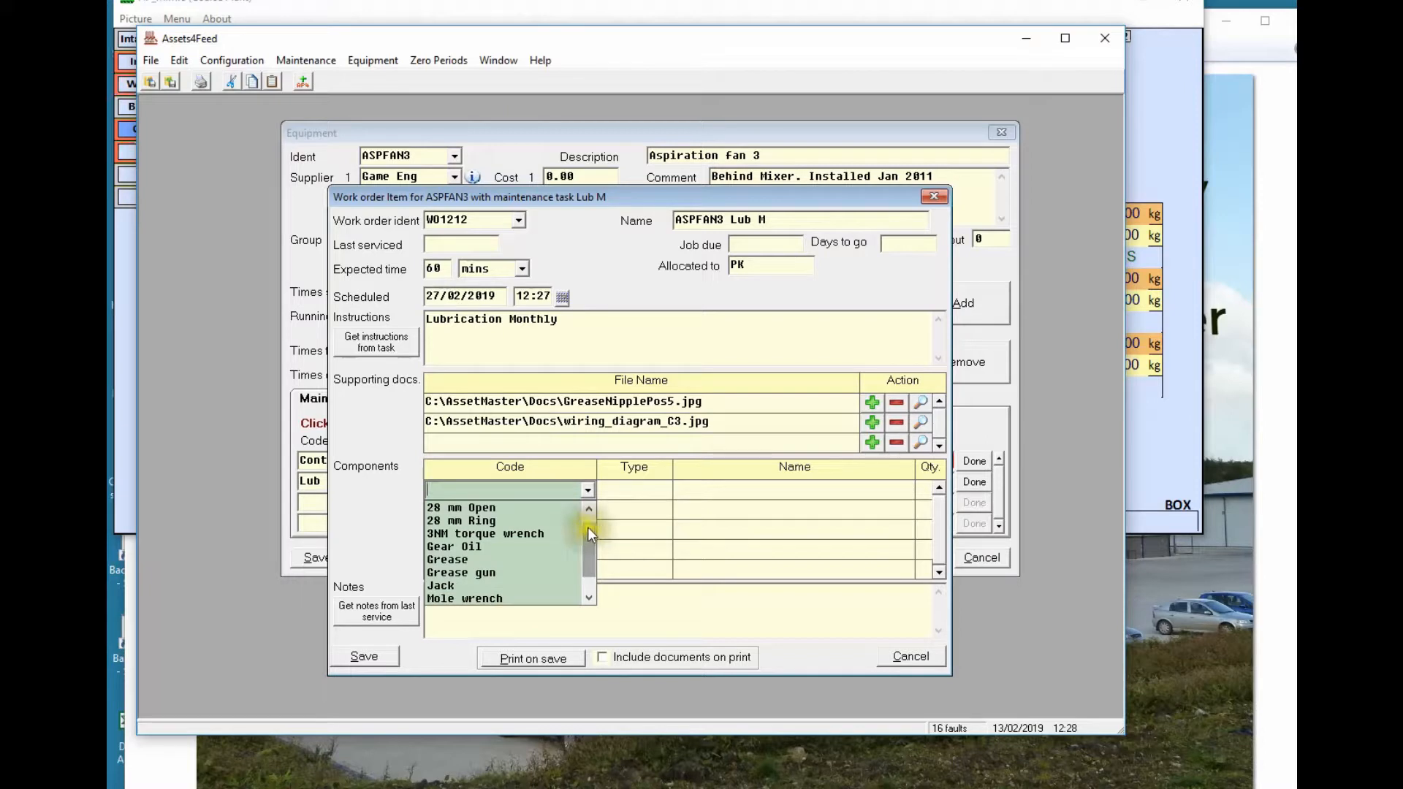
click(487, 573)
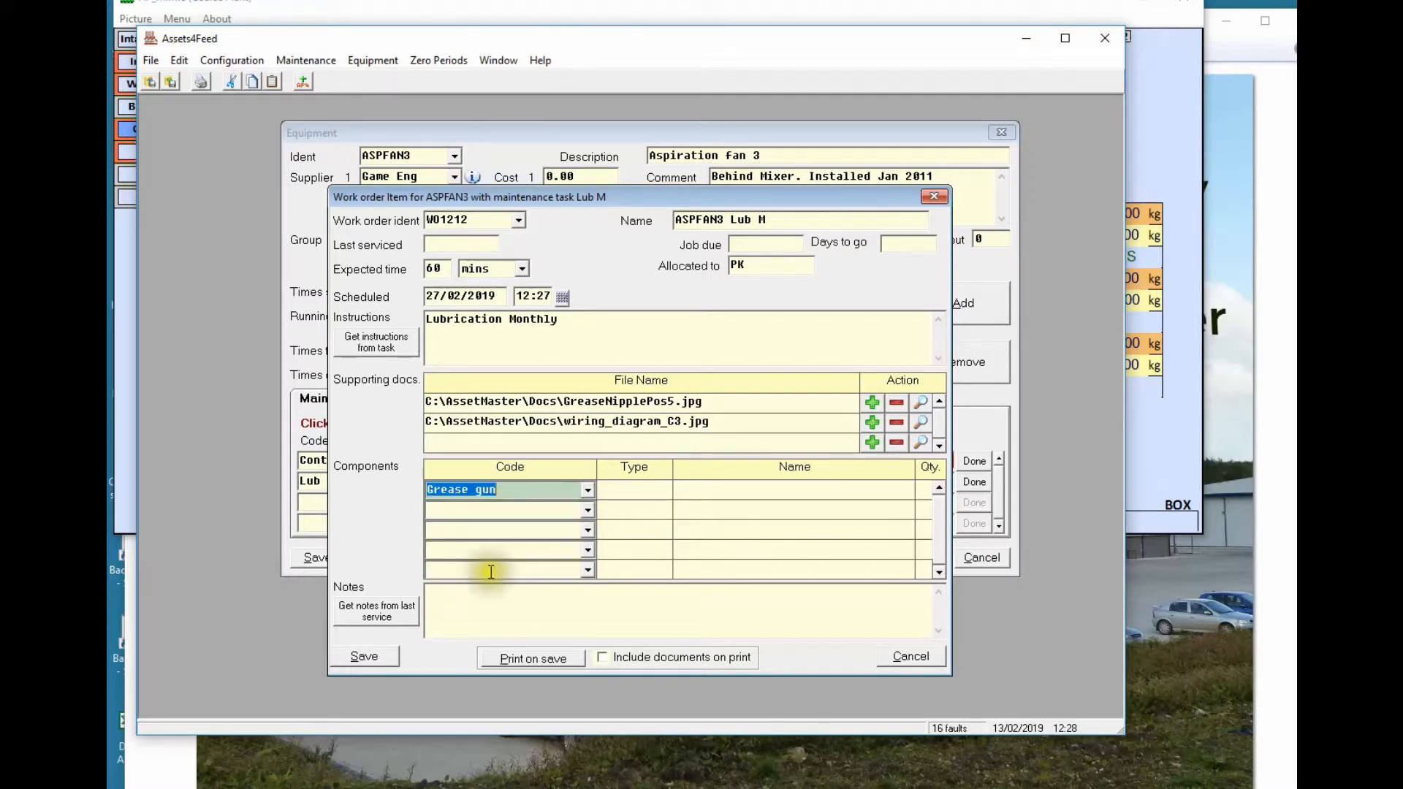
text(1)
key(Tab)
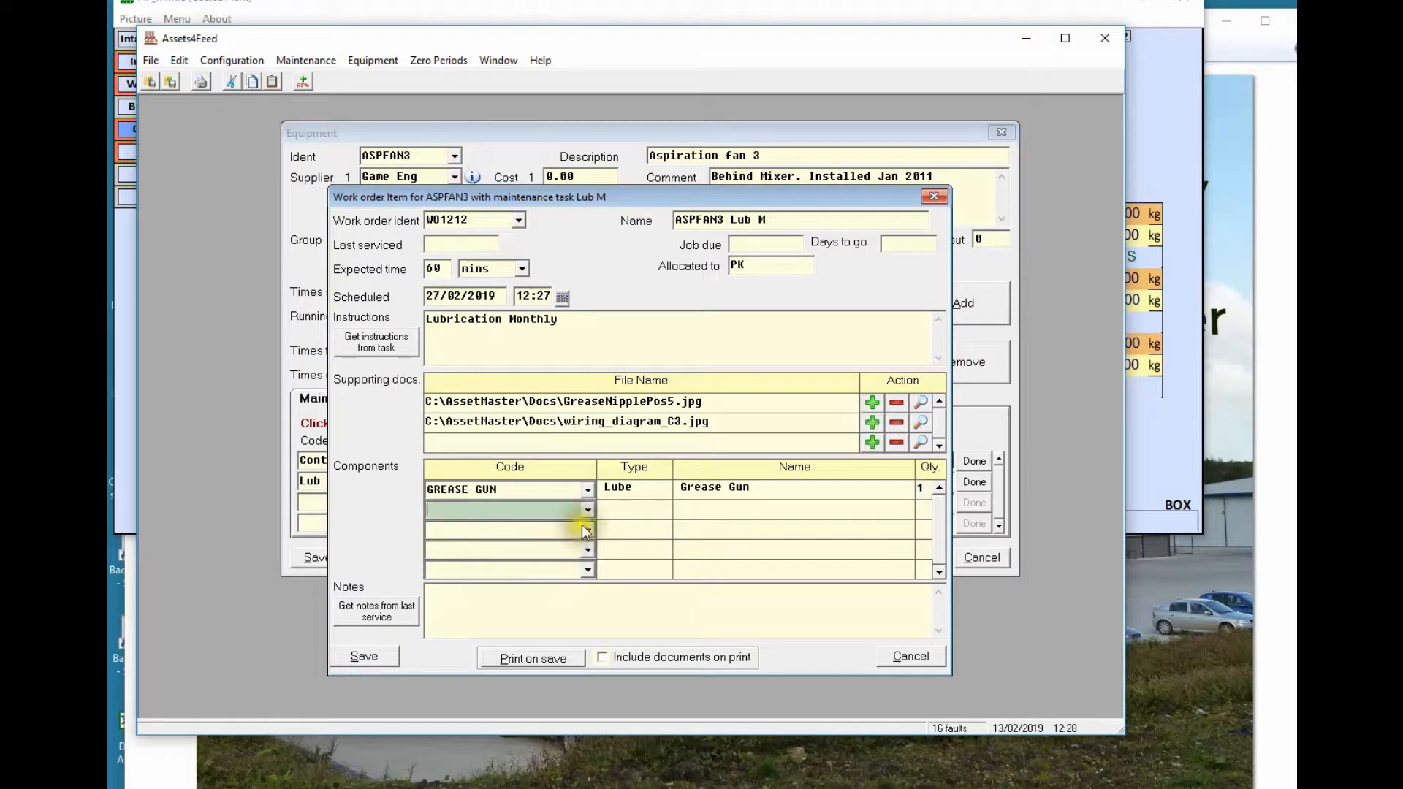
click(587, 510)
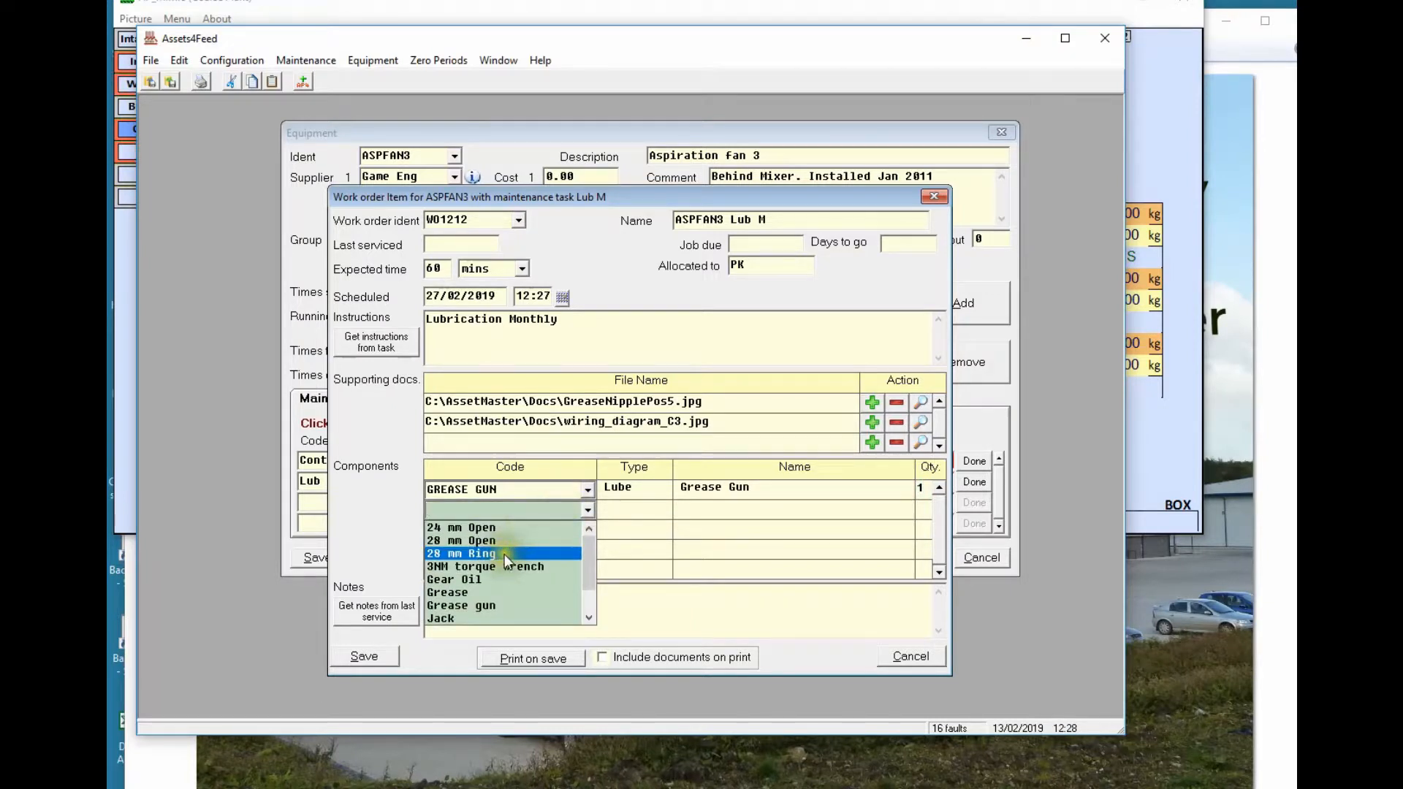
click(504, 554)
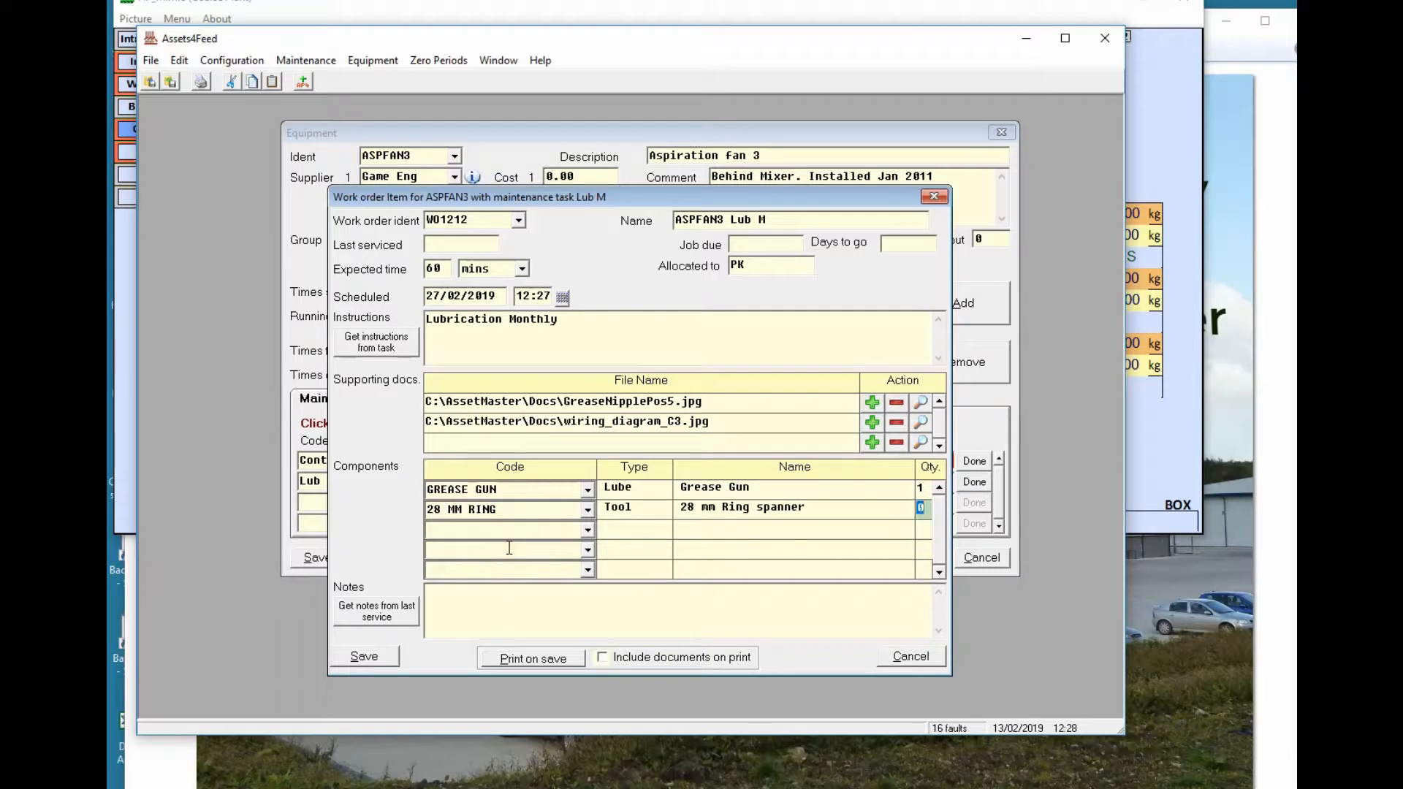
text(2)
key(Tab)
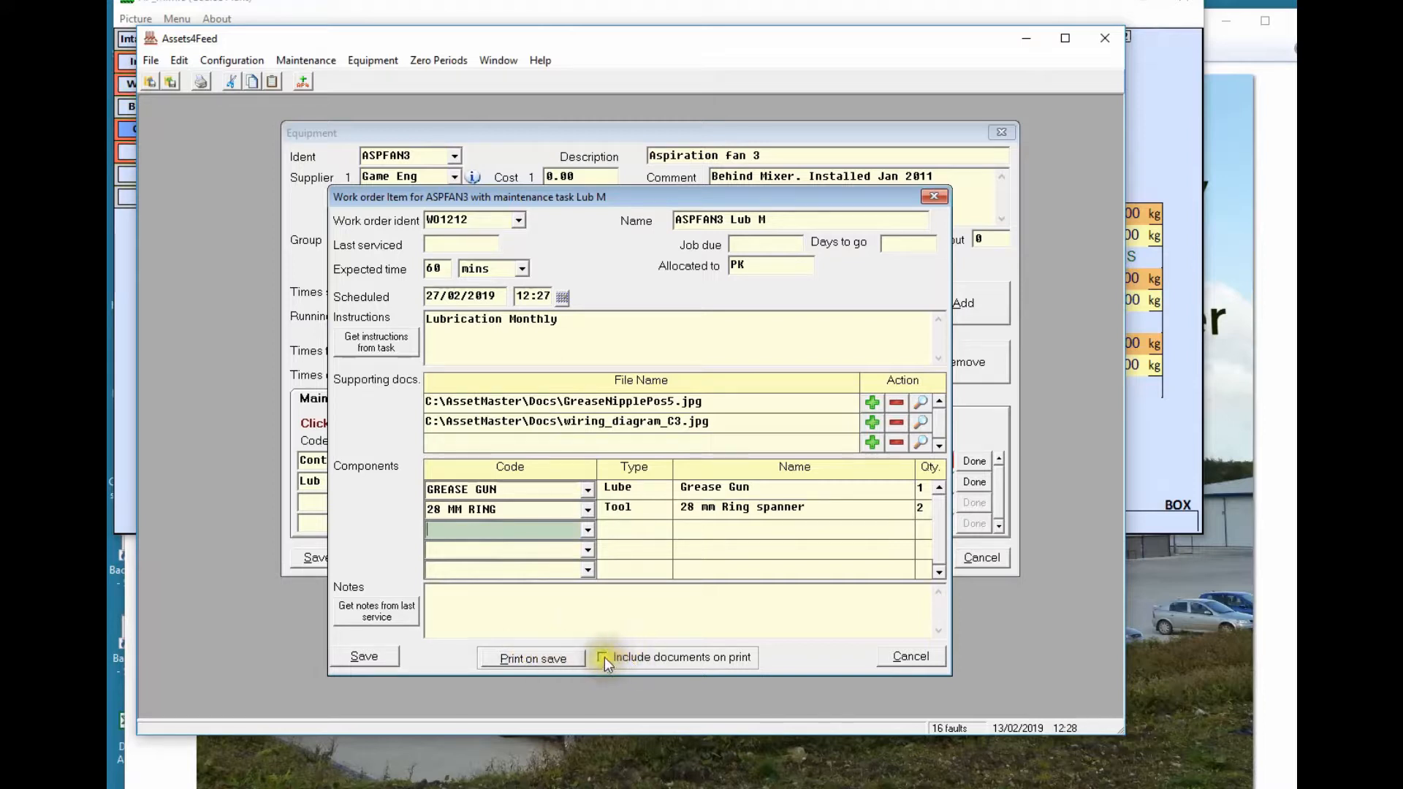
click(376, 652)
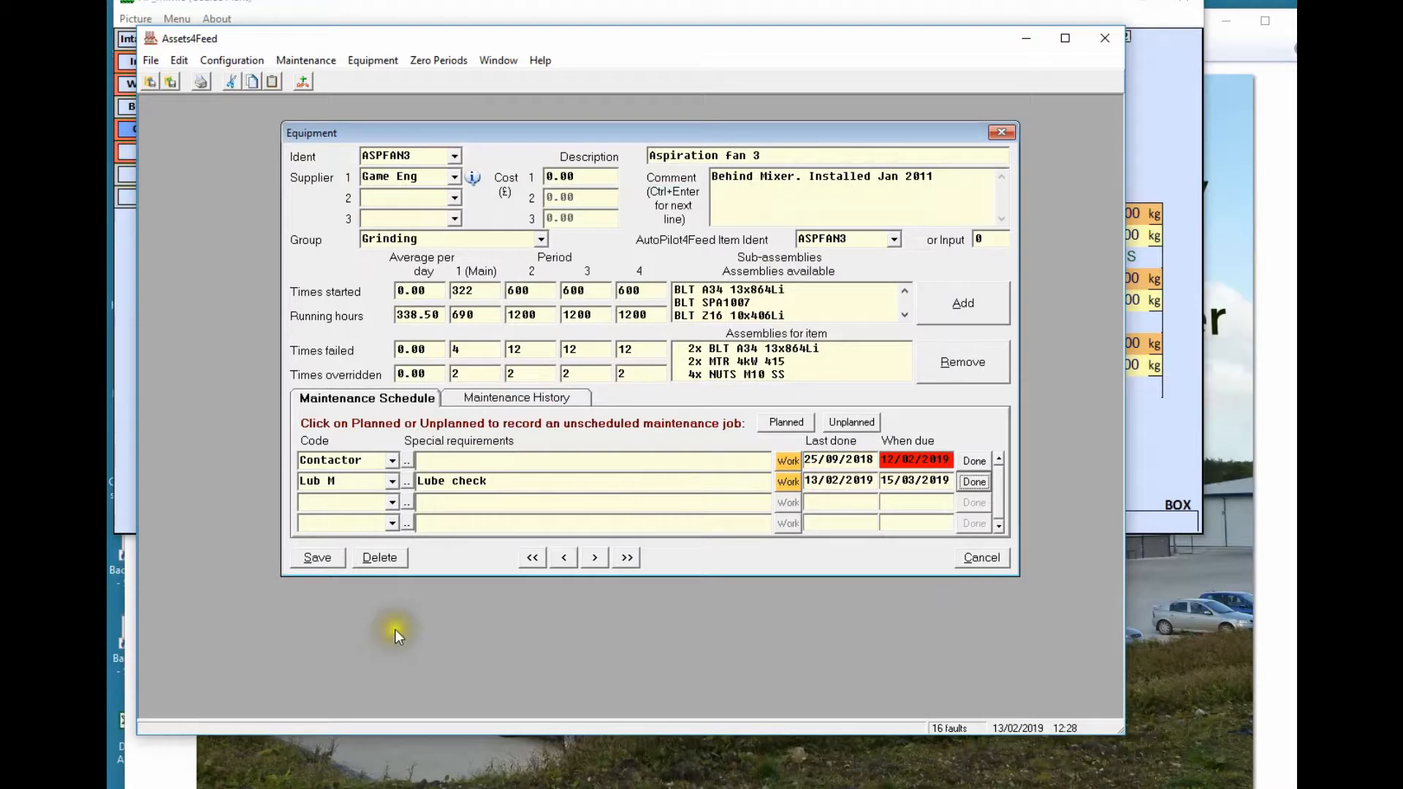
Record the Lub M job as done with the worker's initials and note 'No oil required'
click(973, 482)
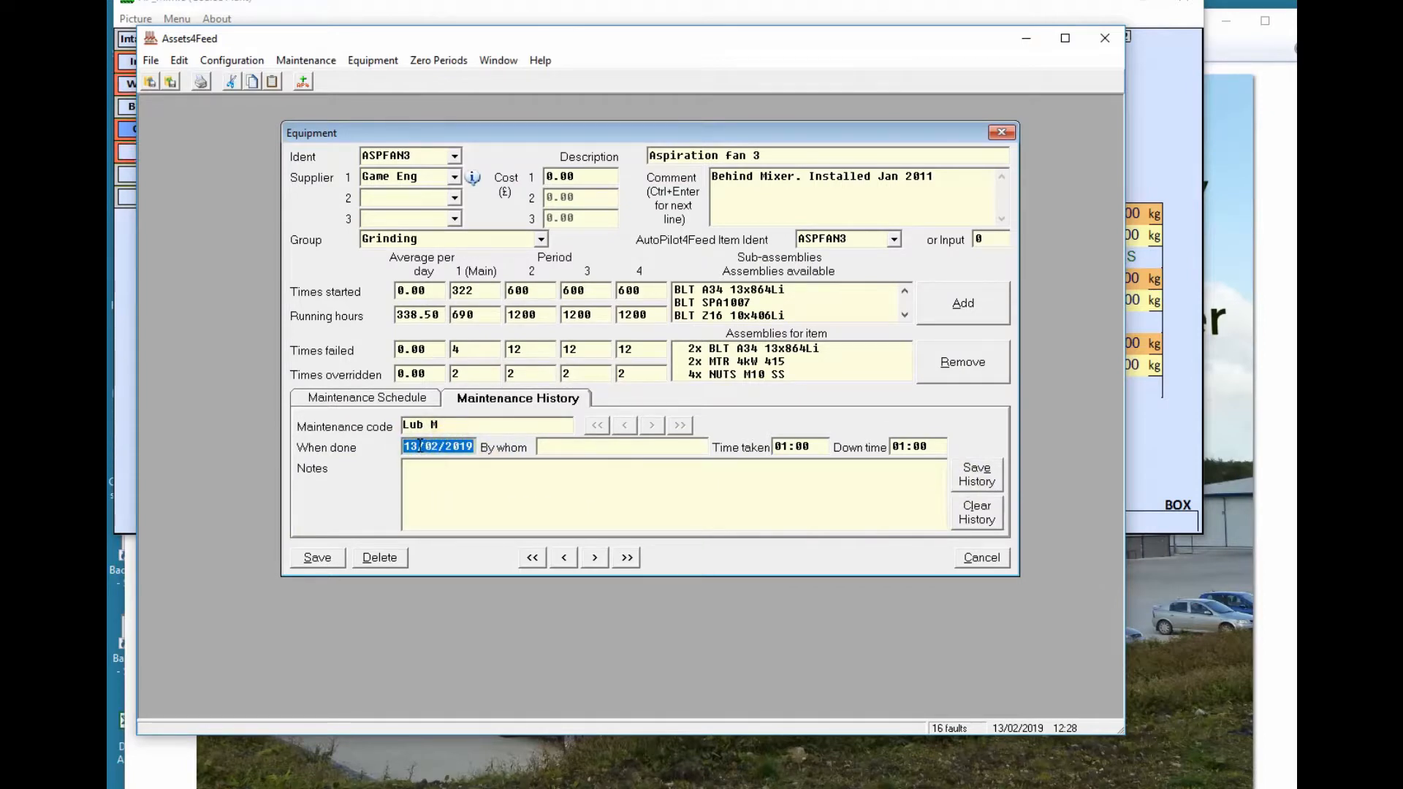
click(556, 446)
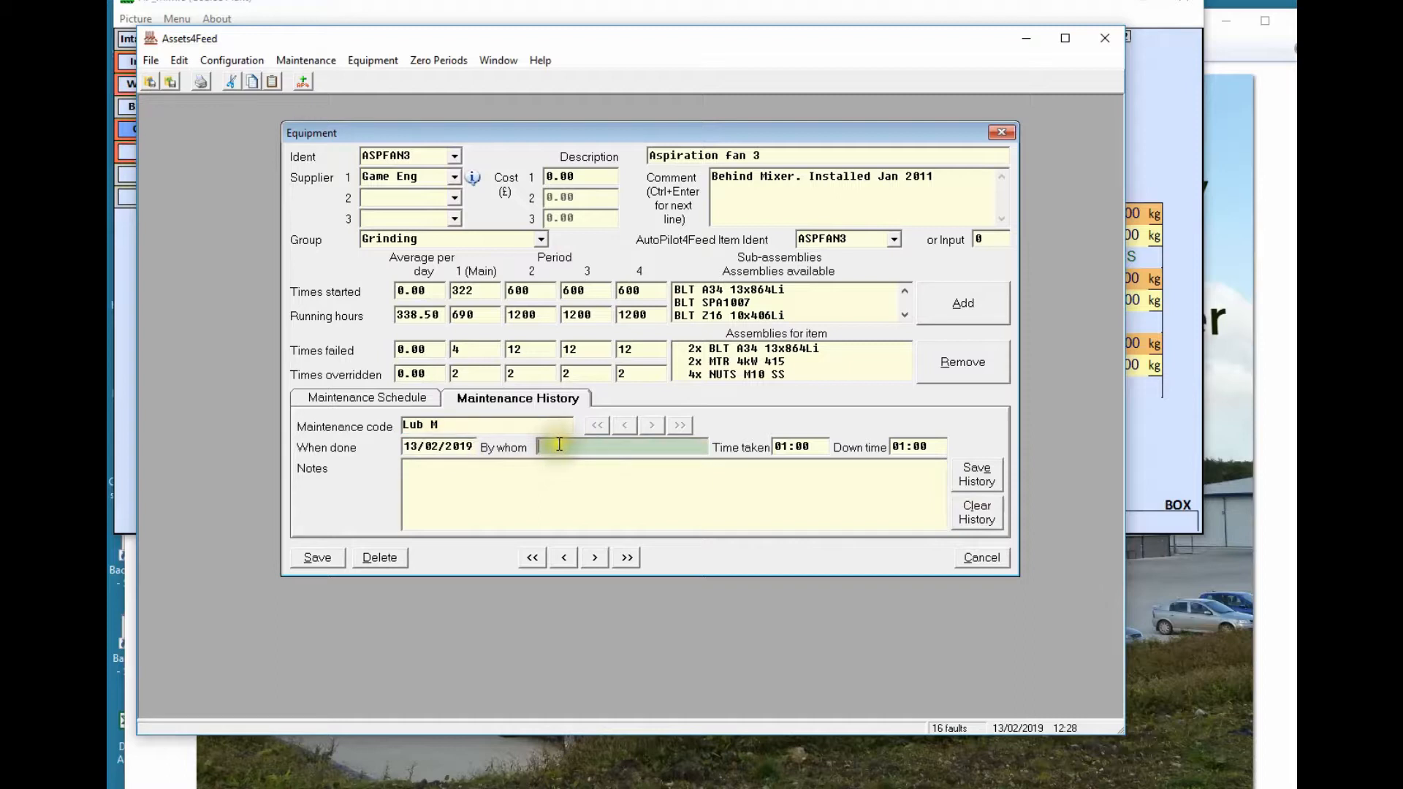
text(PK)
key(Tab)
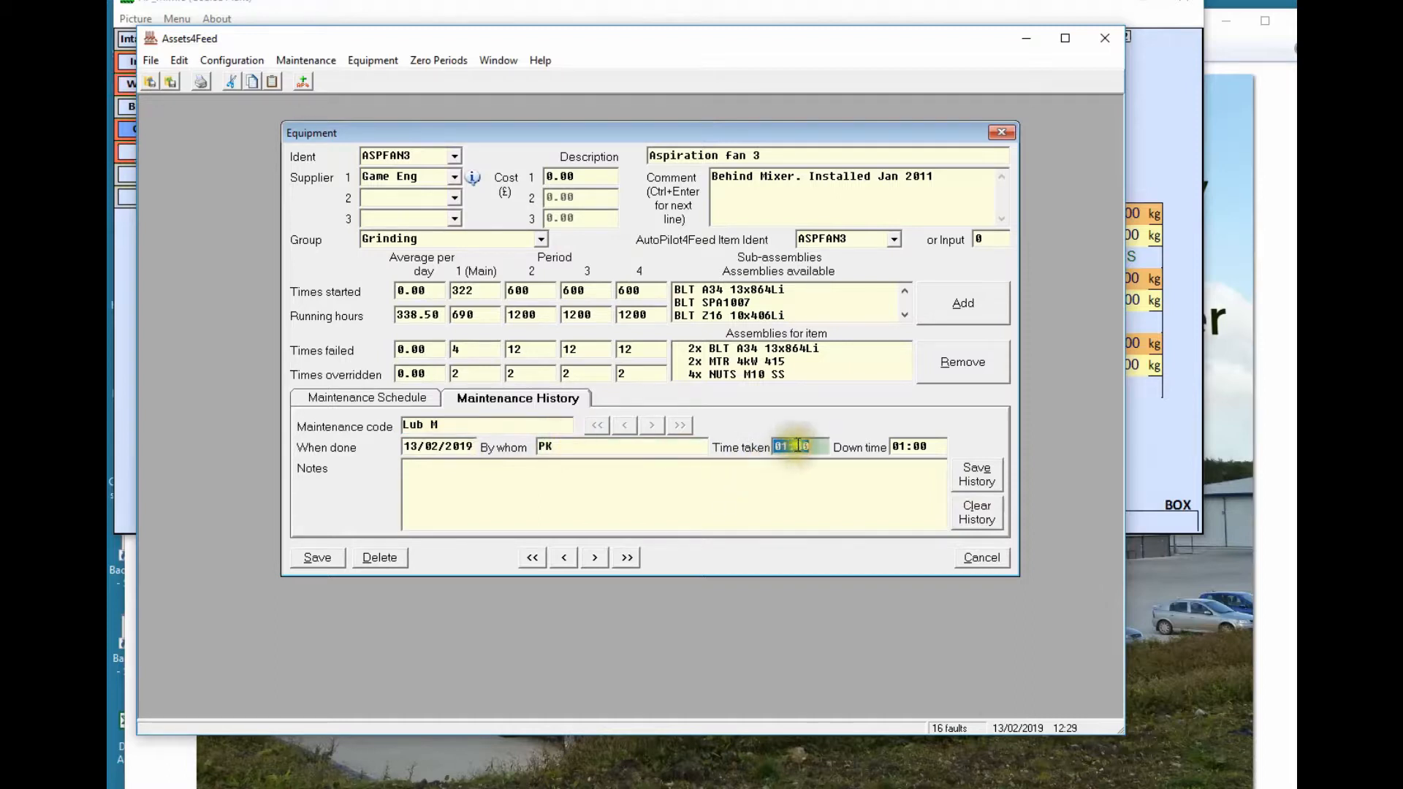
click(480, 461)
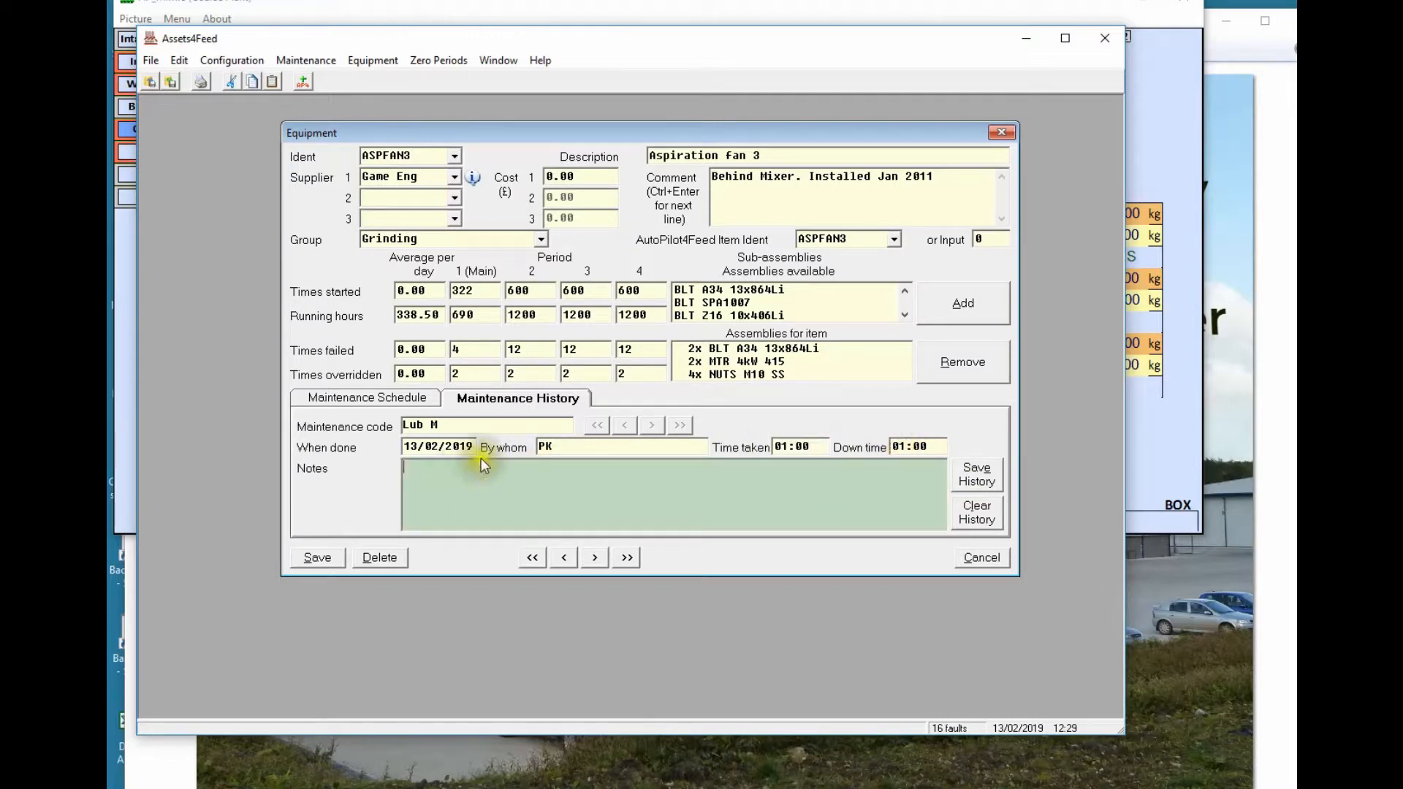
text(No oil required)
click(972, 476)
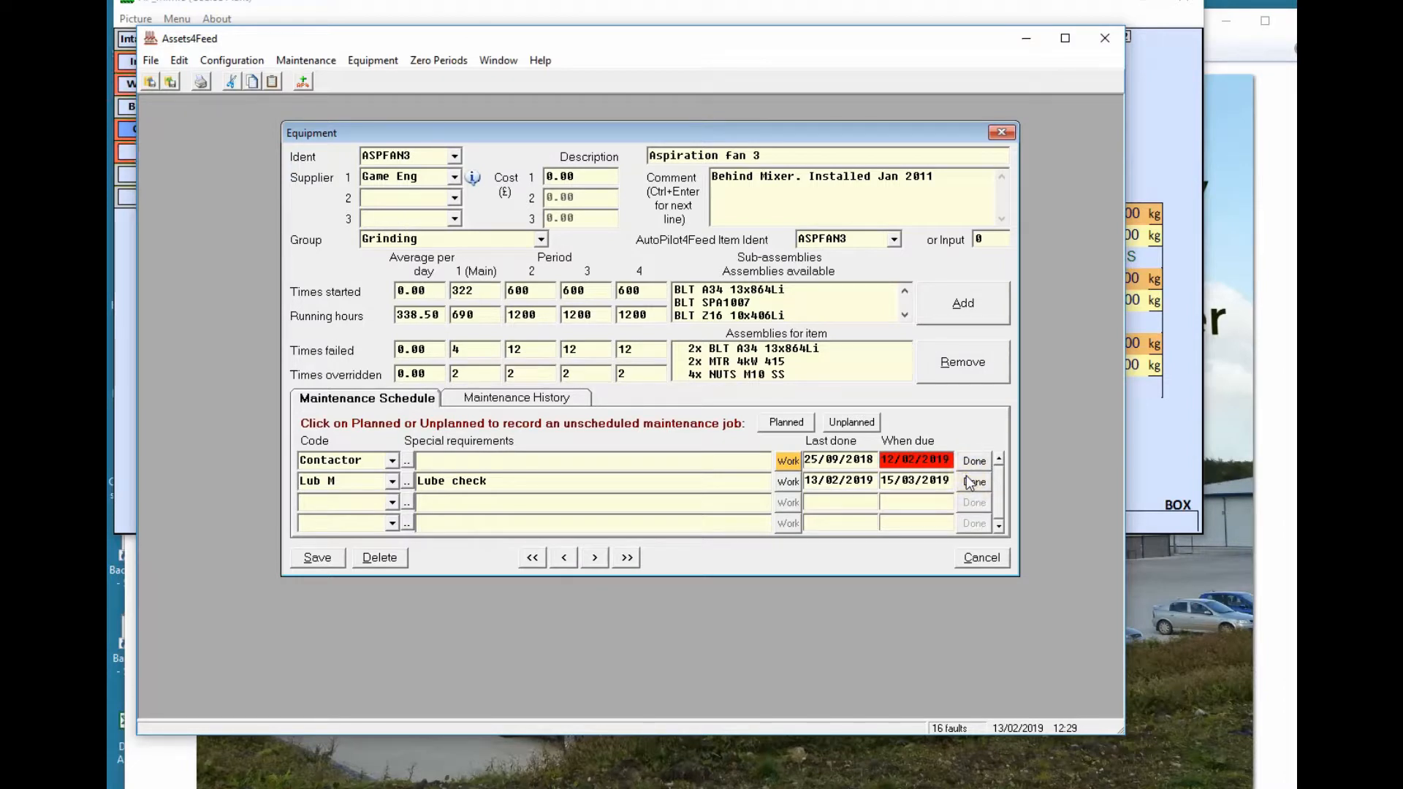
Step back through ASPFAN3's maintenance history to the 10/02/2019 unplanned 'Fuses went' record
click(515, 397)
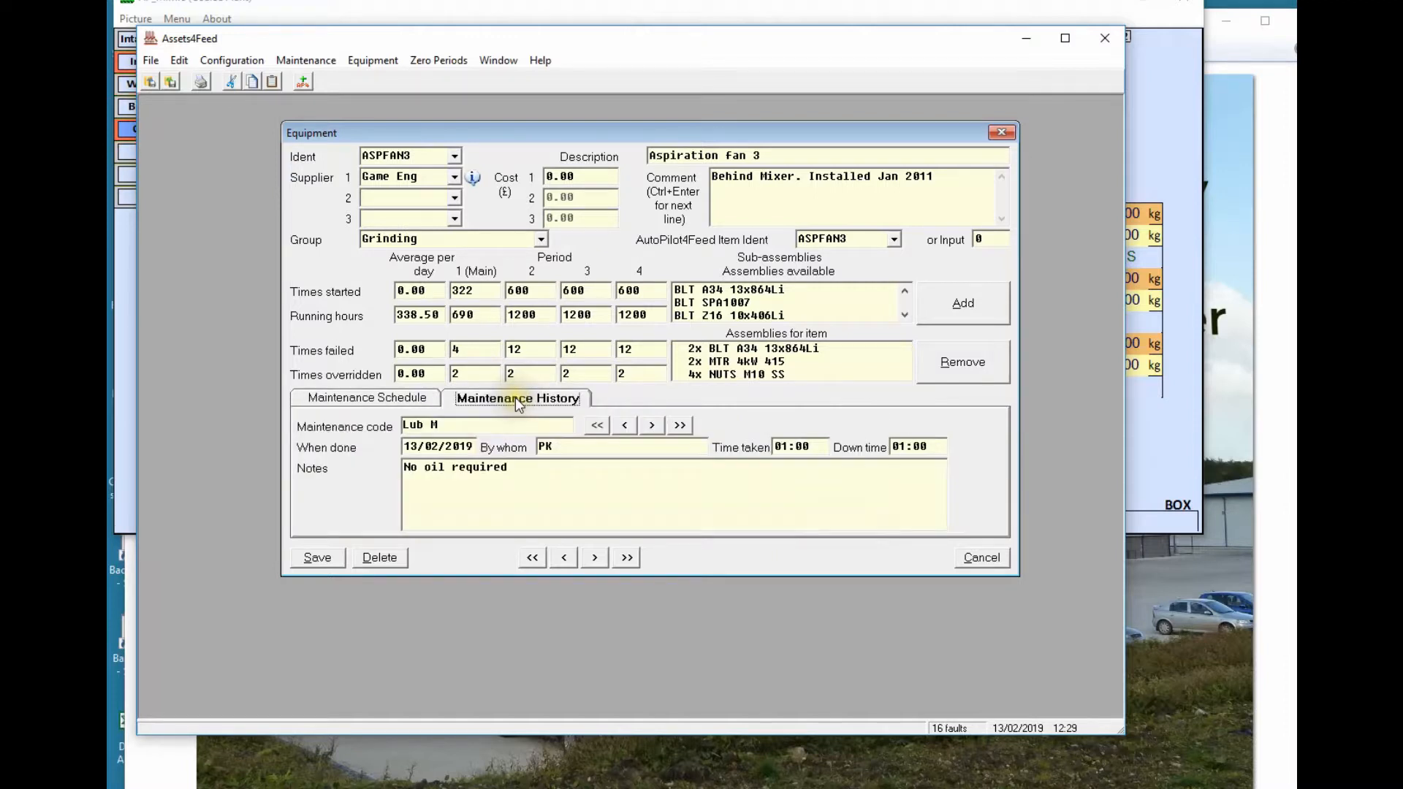
click(624, 423)
click(624, 424)
click(624, 423)
click(624, 423)
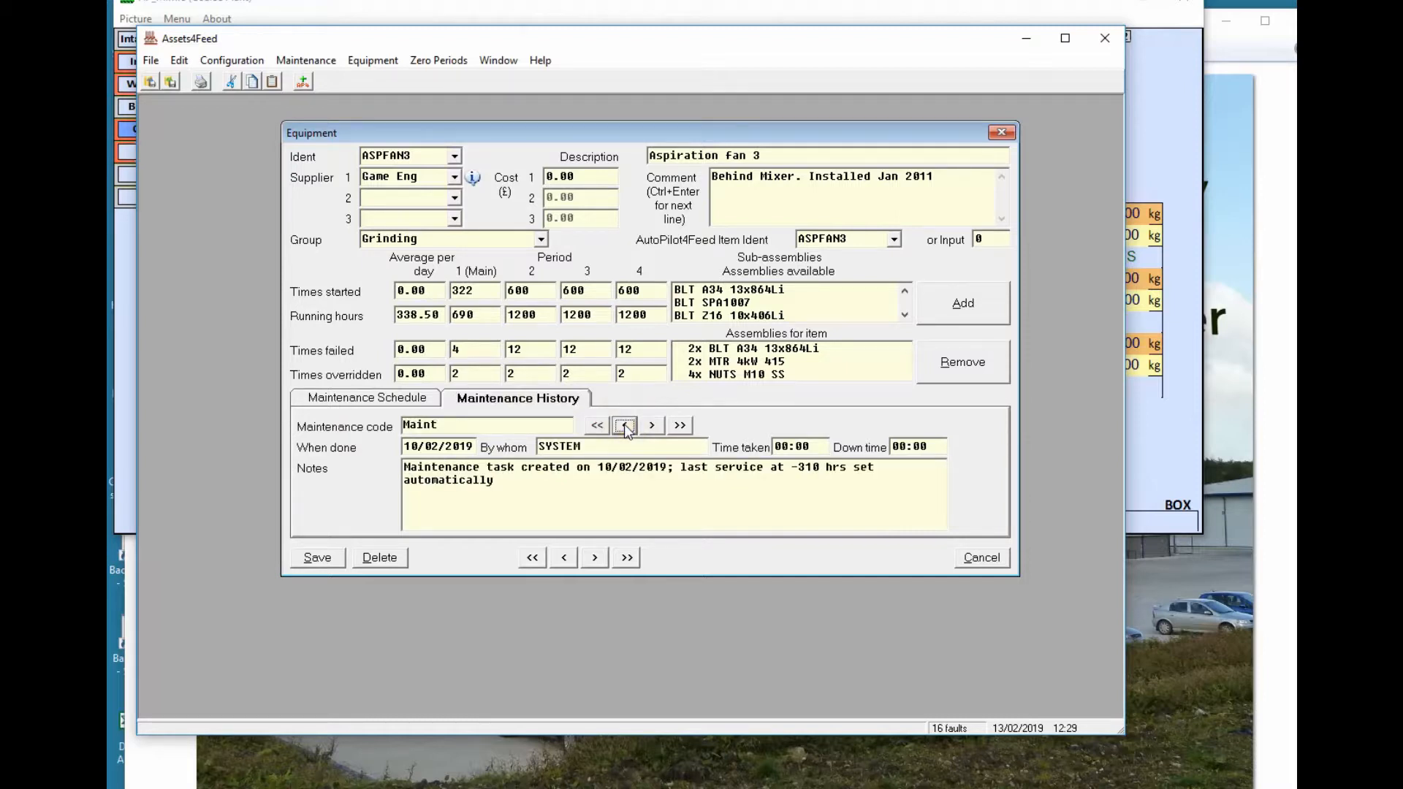
click(624, 425)
click(624, 423)
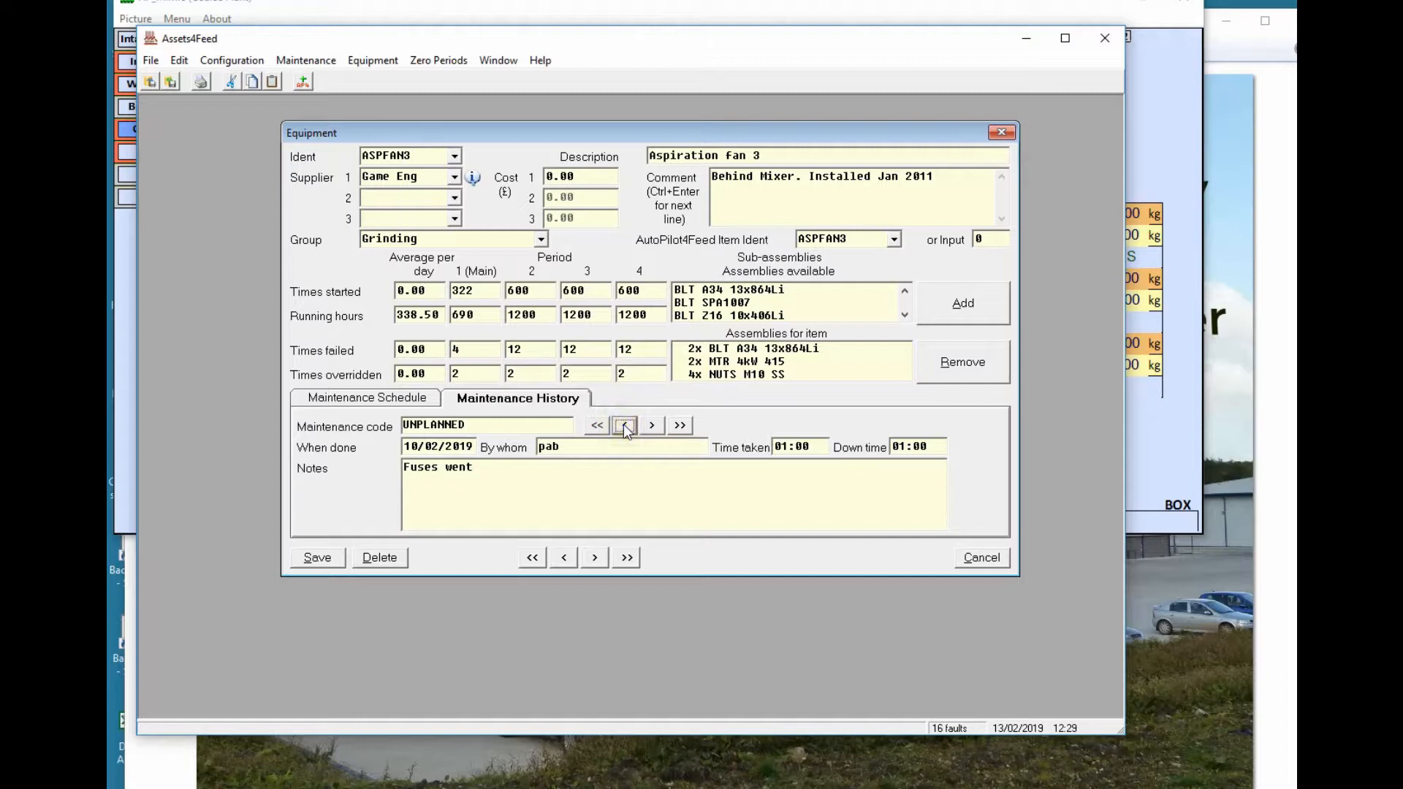
Step forward to the latest 13/02/2019 Lub M 'all ok' entry
click(651, 424)
click(651, 424)
click(653, 424)
click(650, 426)
click(648, 425)
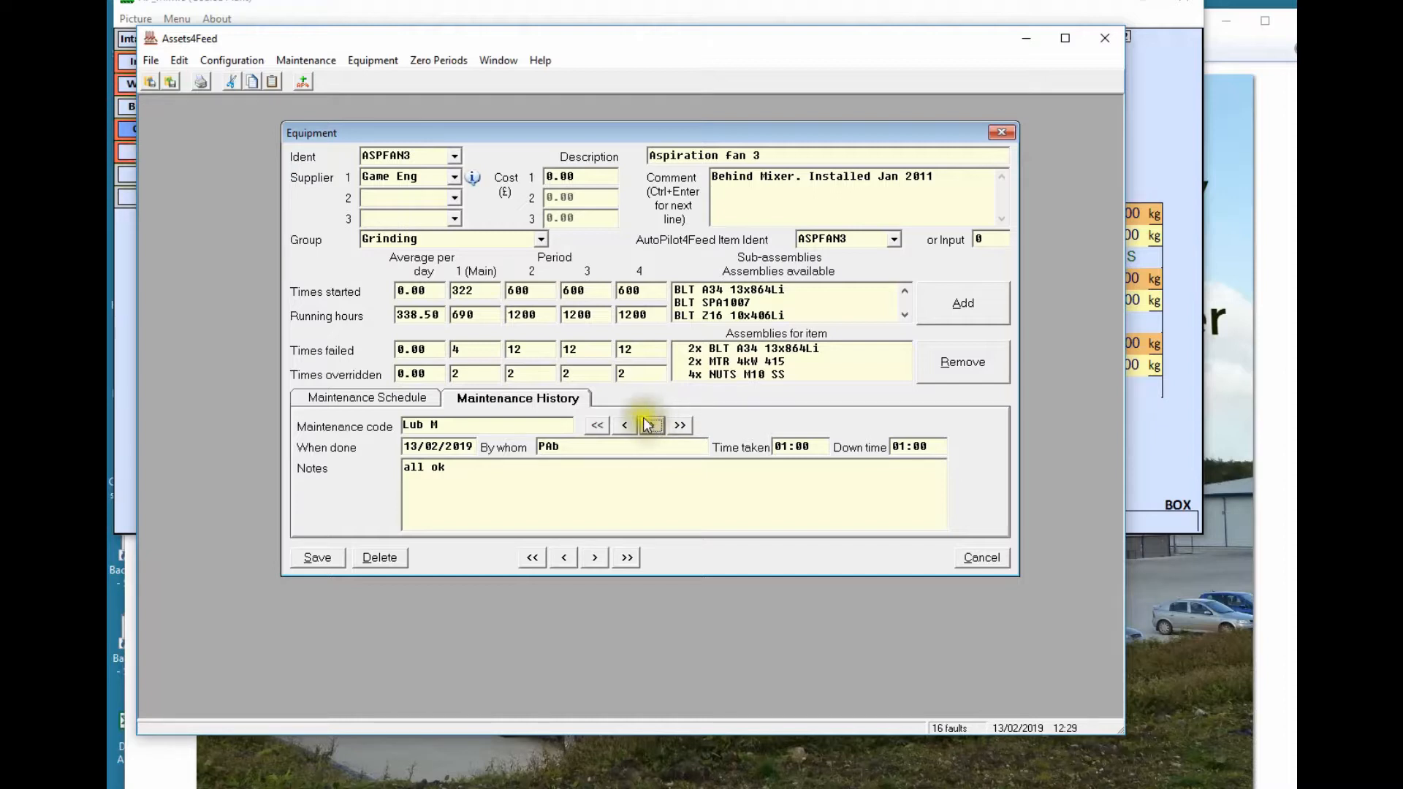
click(315, 63)
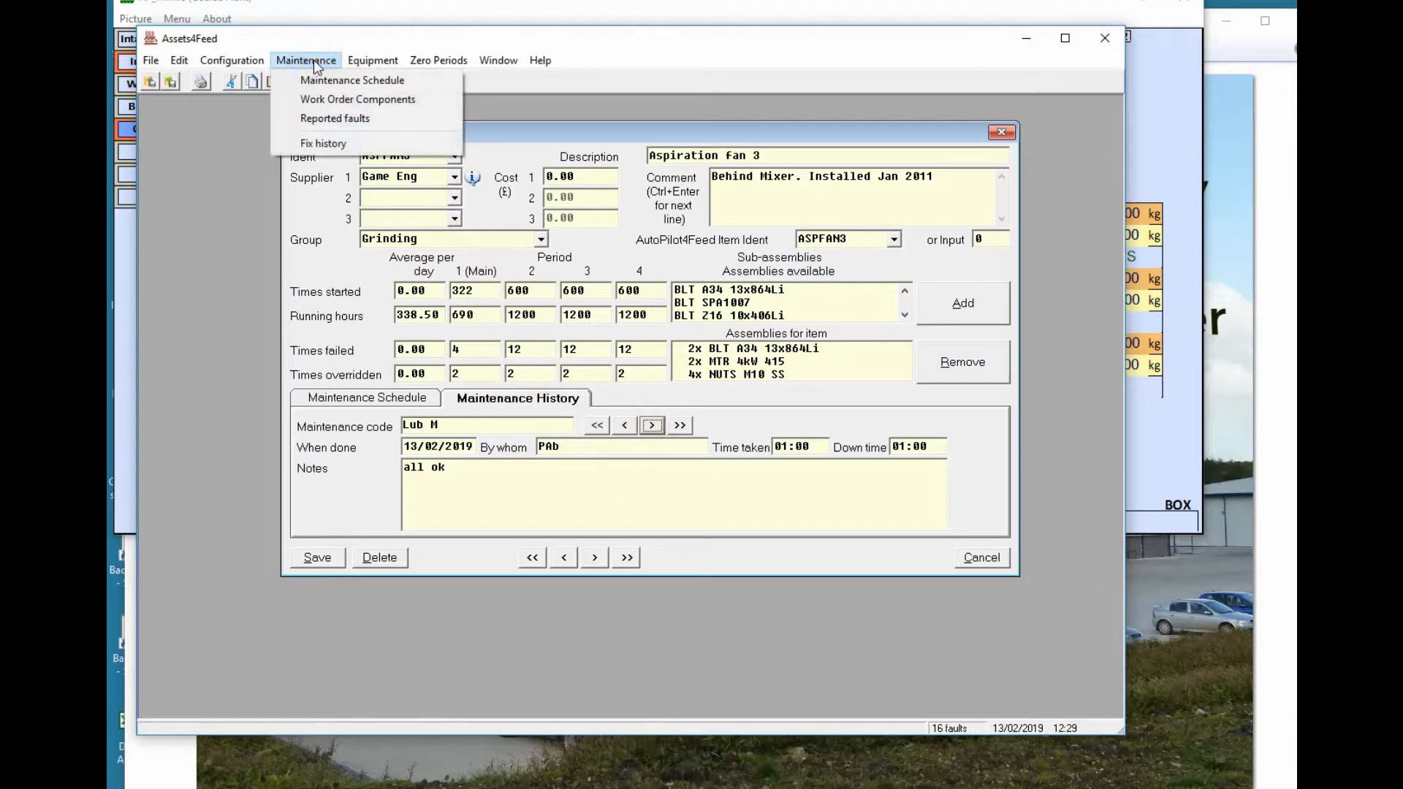
Create work order component 'Thermal Gun' named 'Thermal gun in managers office'
click(322, 99)
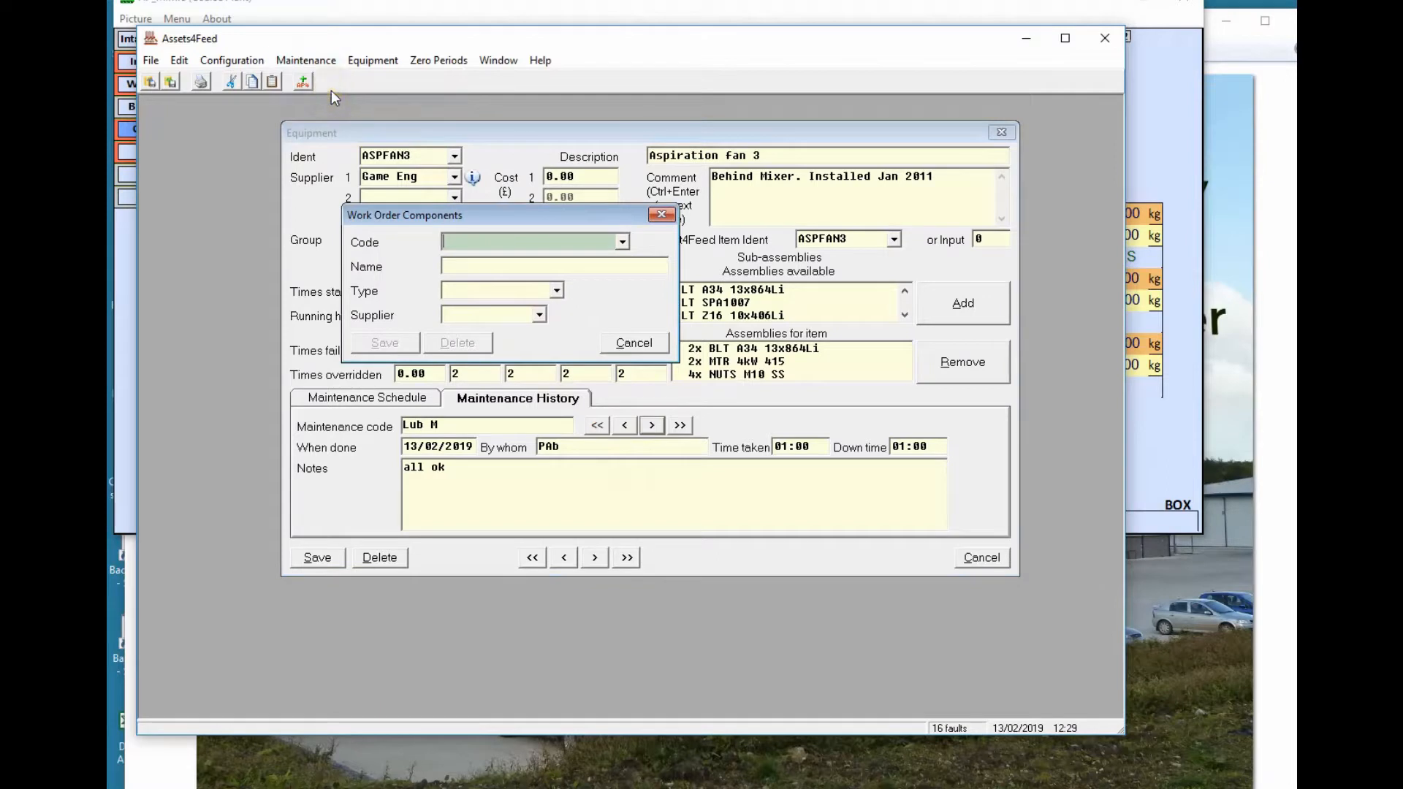
click(621, 241)
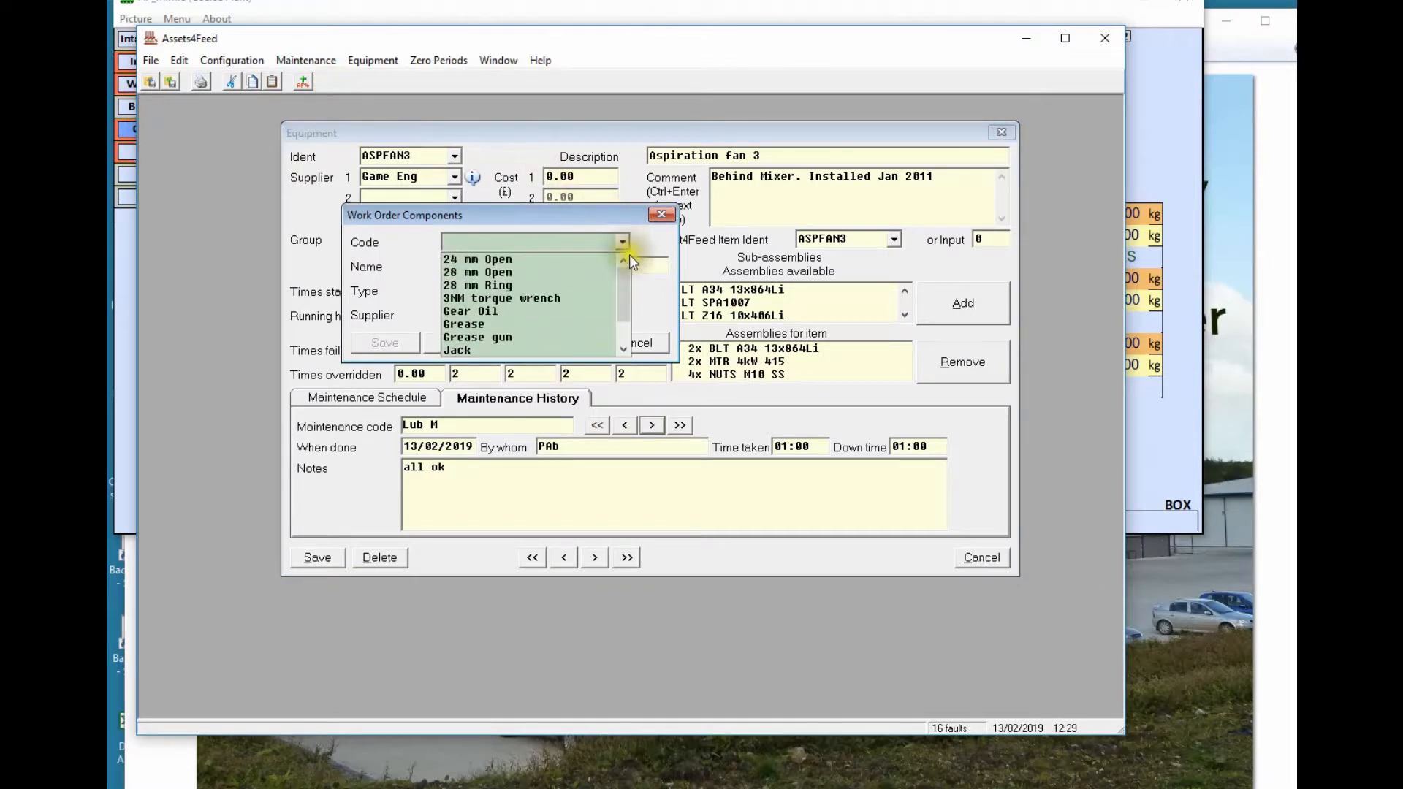
mouse_move(627, 278)
mouse_down()
mouse_move(624, 296)
mouse_move(624, 275)
mouse_up()
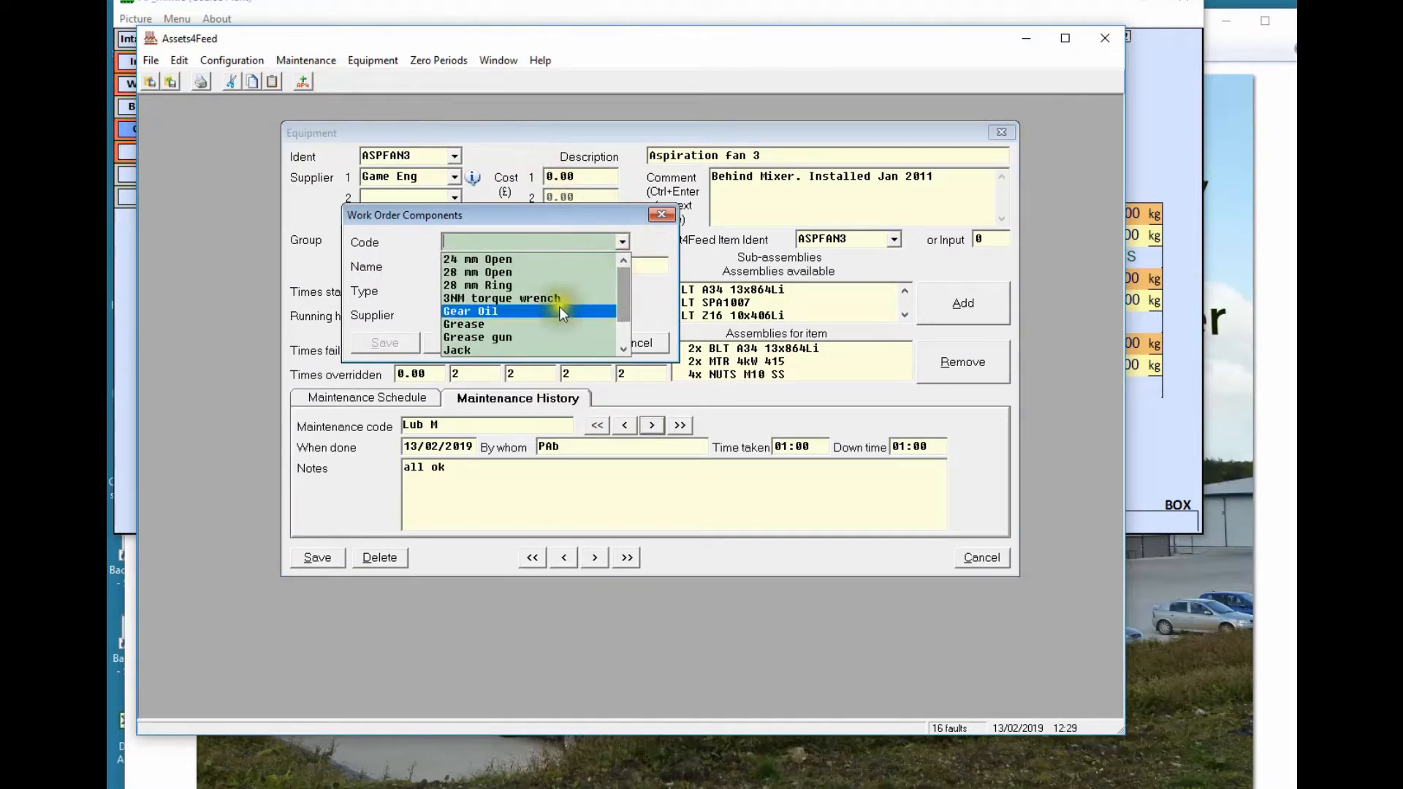
click(491, 241)
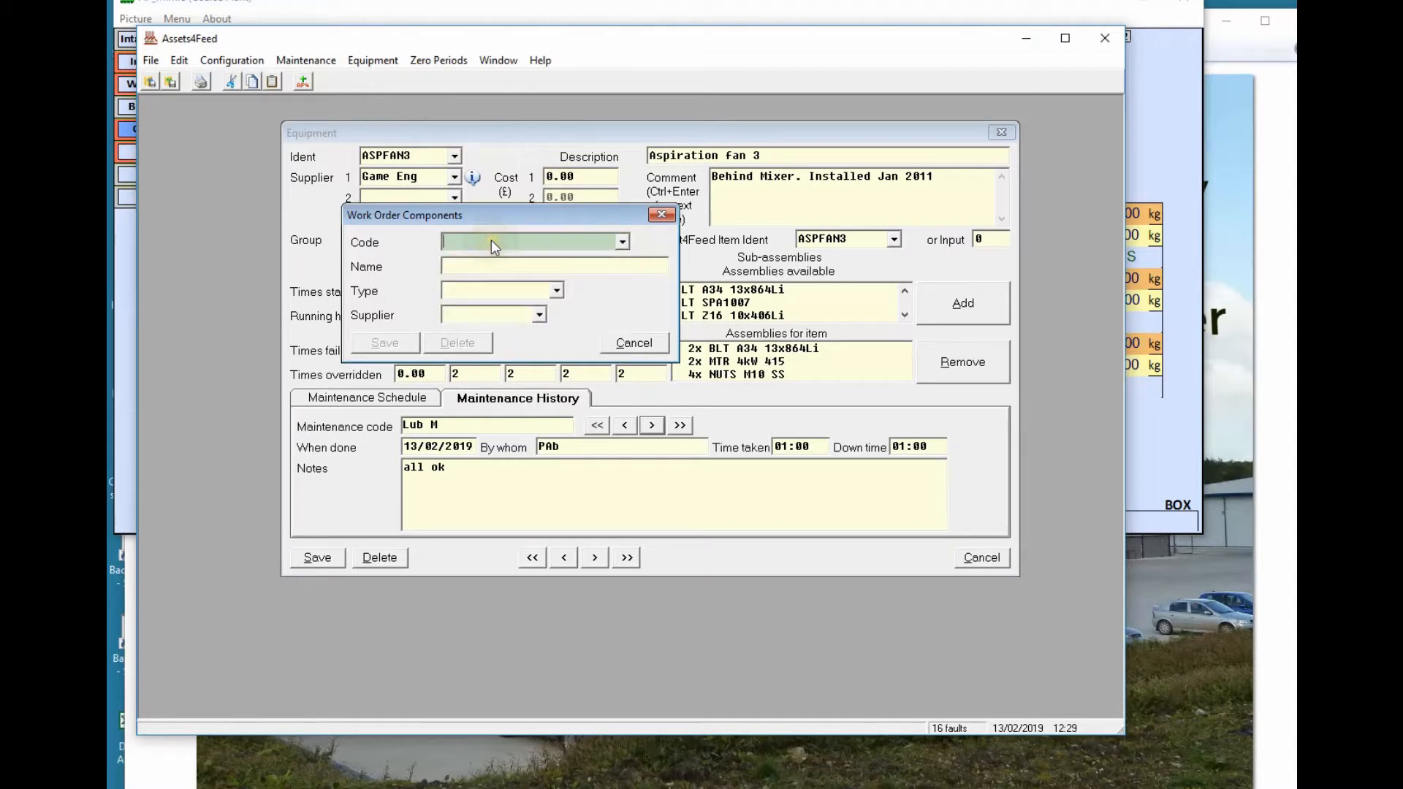
text(Thermal Gun)
key(Tab)
text(Thermal gun in managers office)
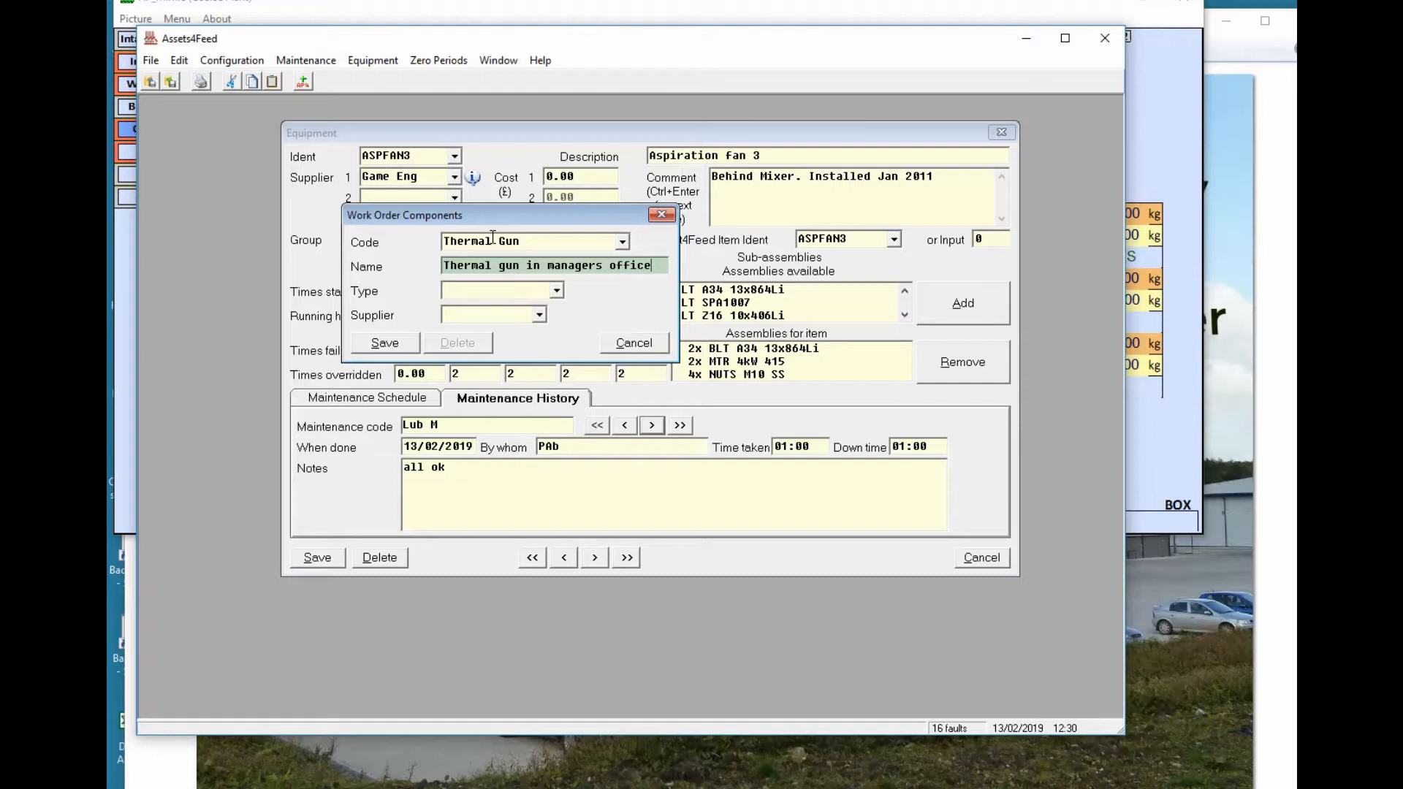
key(Tab)
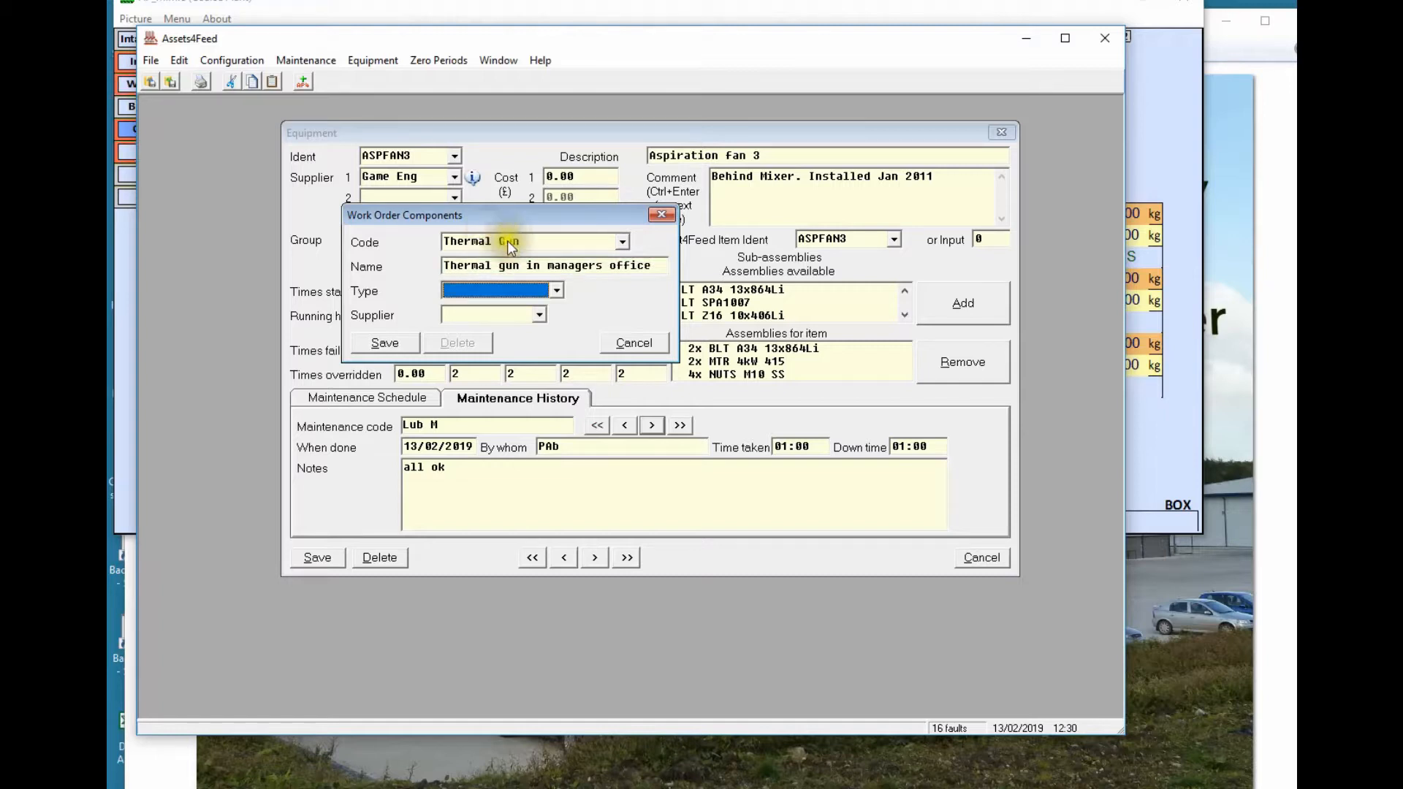
Set its type to Tool and supplier RS Comp, save it, and close both forms
click(556, 290)
click(477, 336)
click(530, 316)
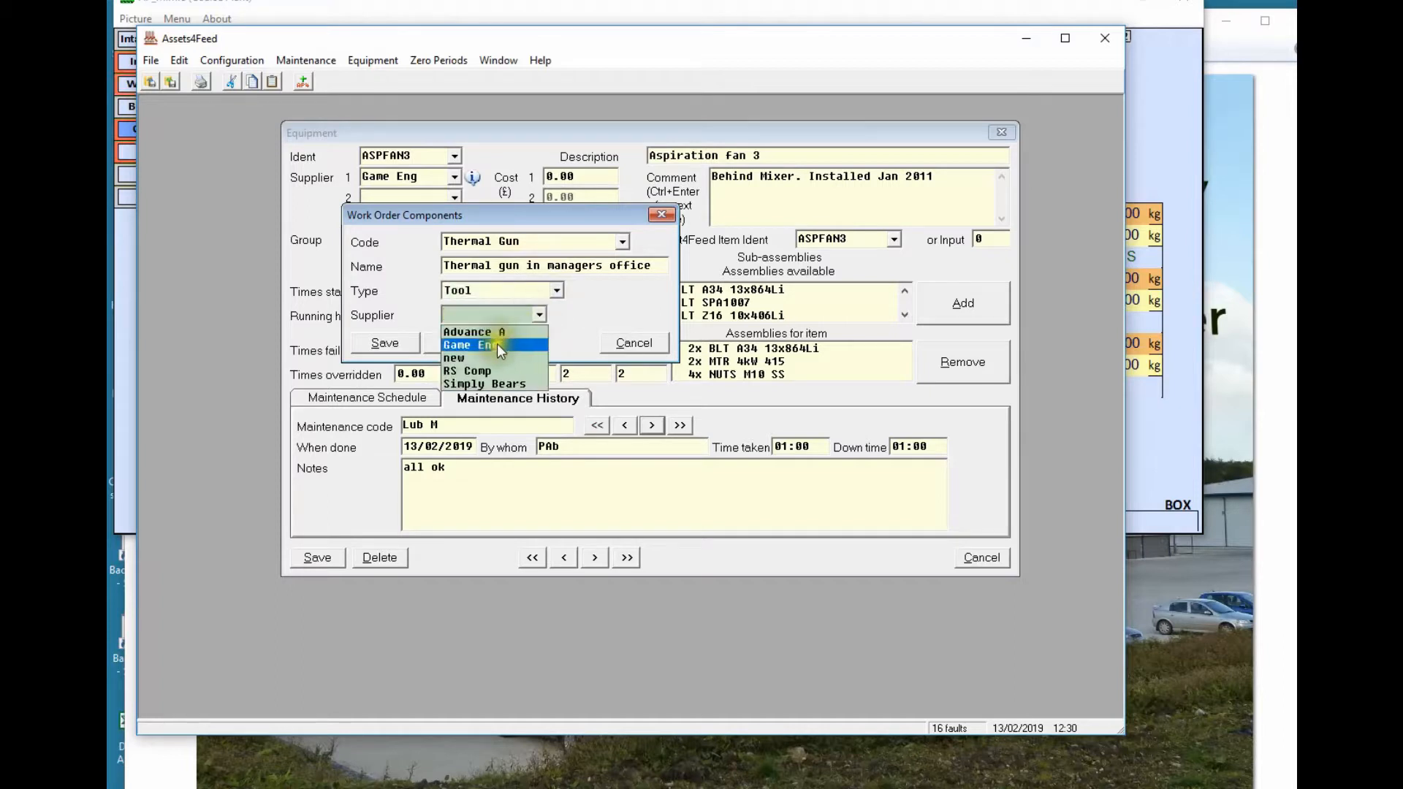
click(479, 367)
click(403, 340)
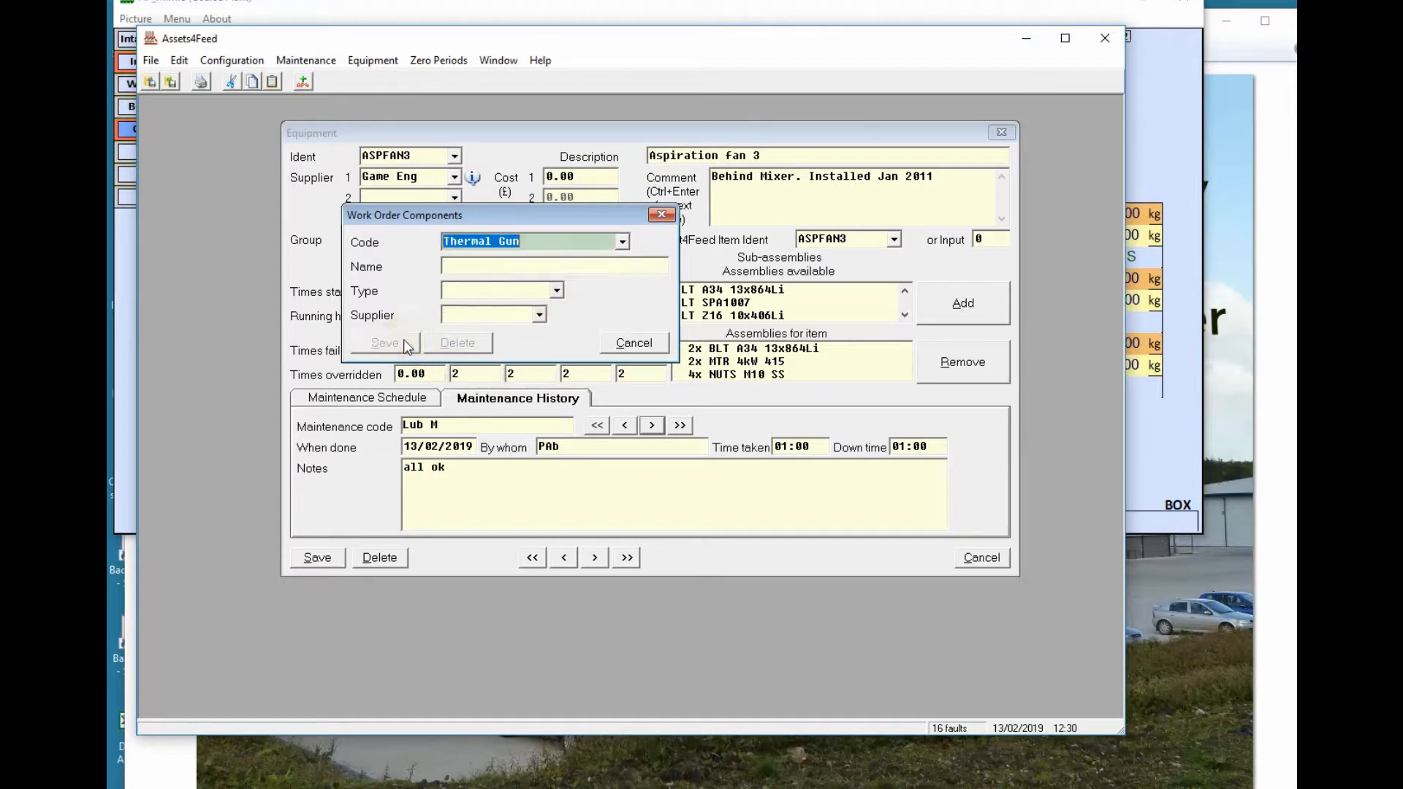
click(619, 343)
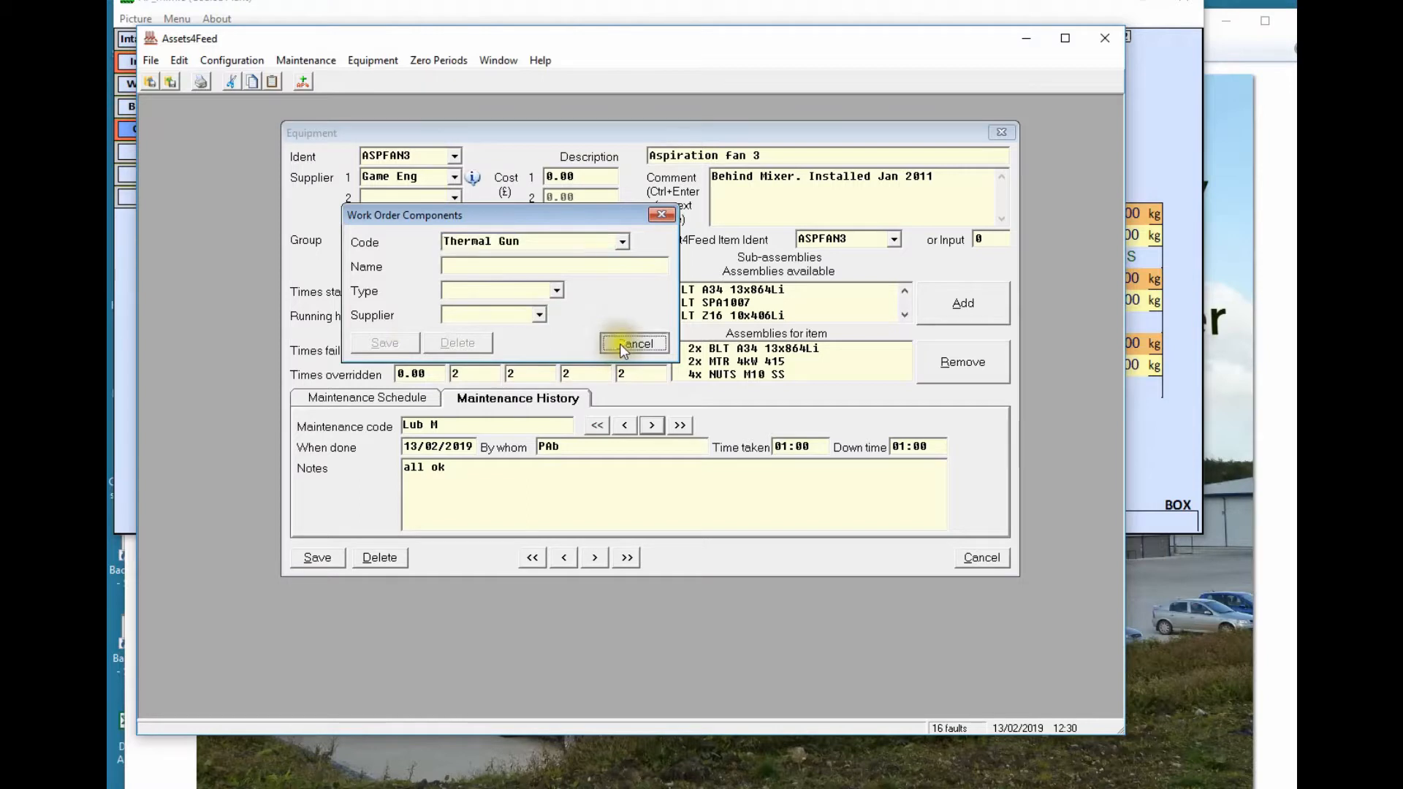
click(971, 558)
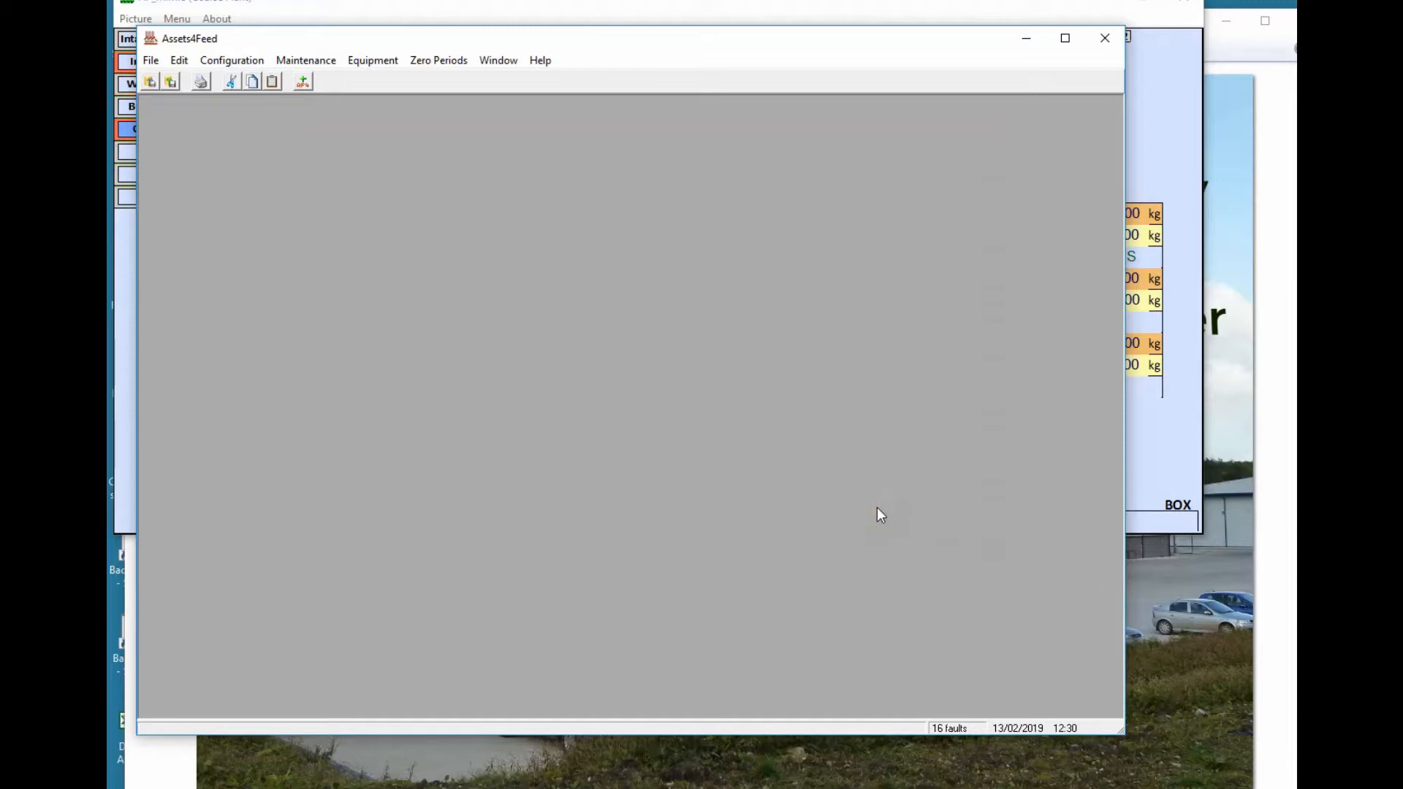
Open the Maintenance Schedule and set its date range to this month, 01/02/2019 to 28/02/2019
click(311, 62)
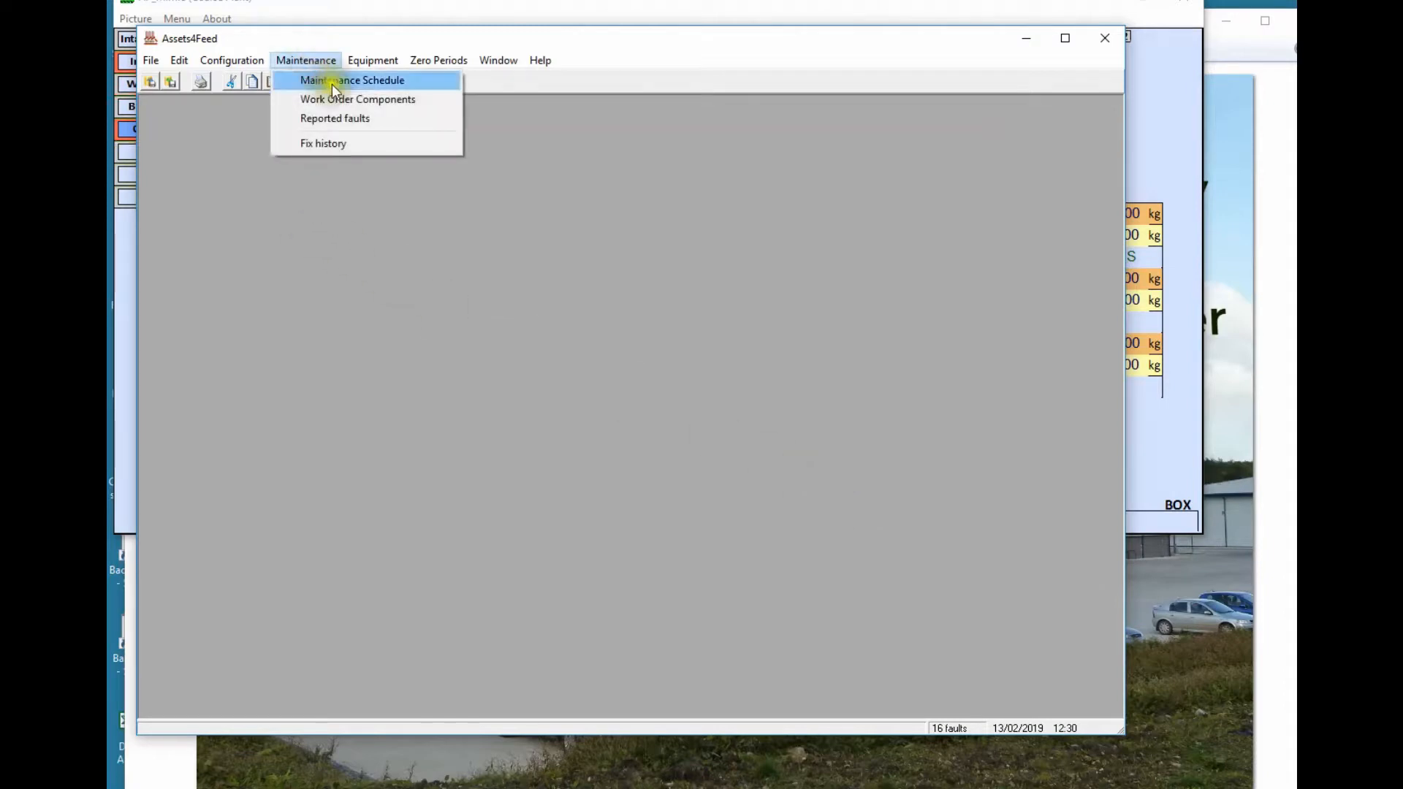
click(333, 80)
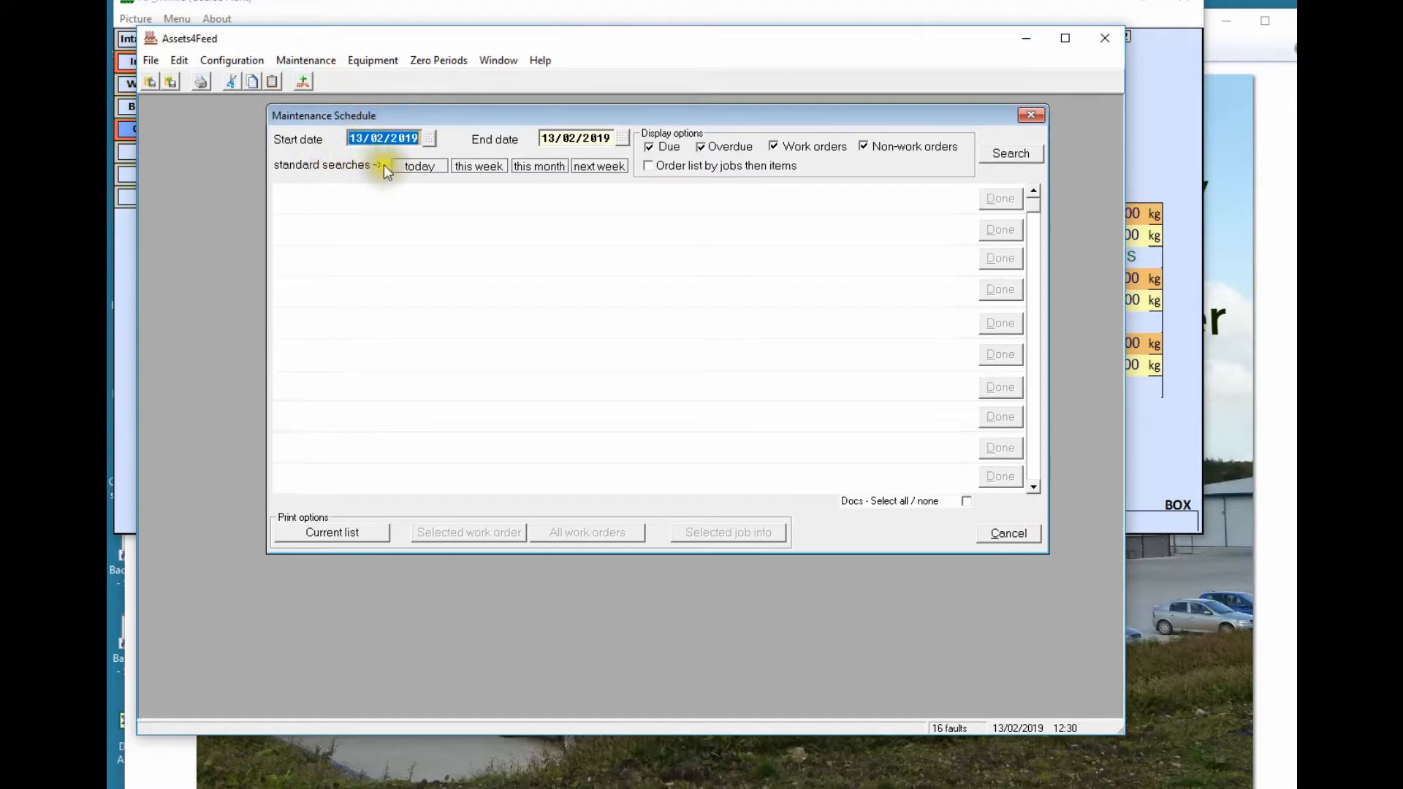
click(409, 166)
click(466, 166)
click(564, 138)
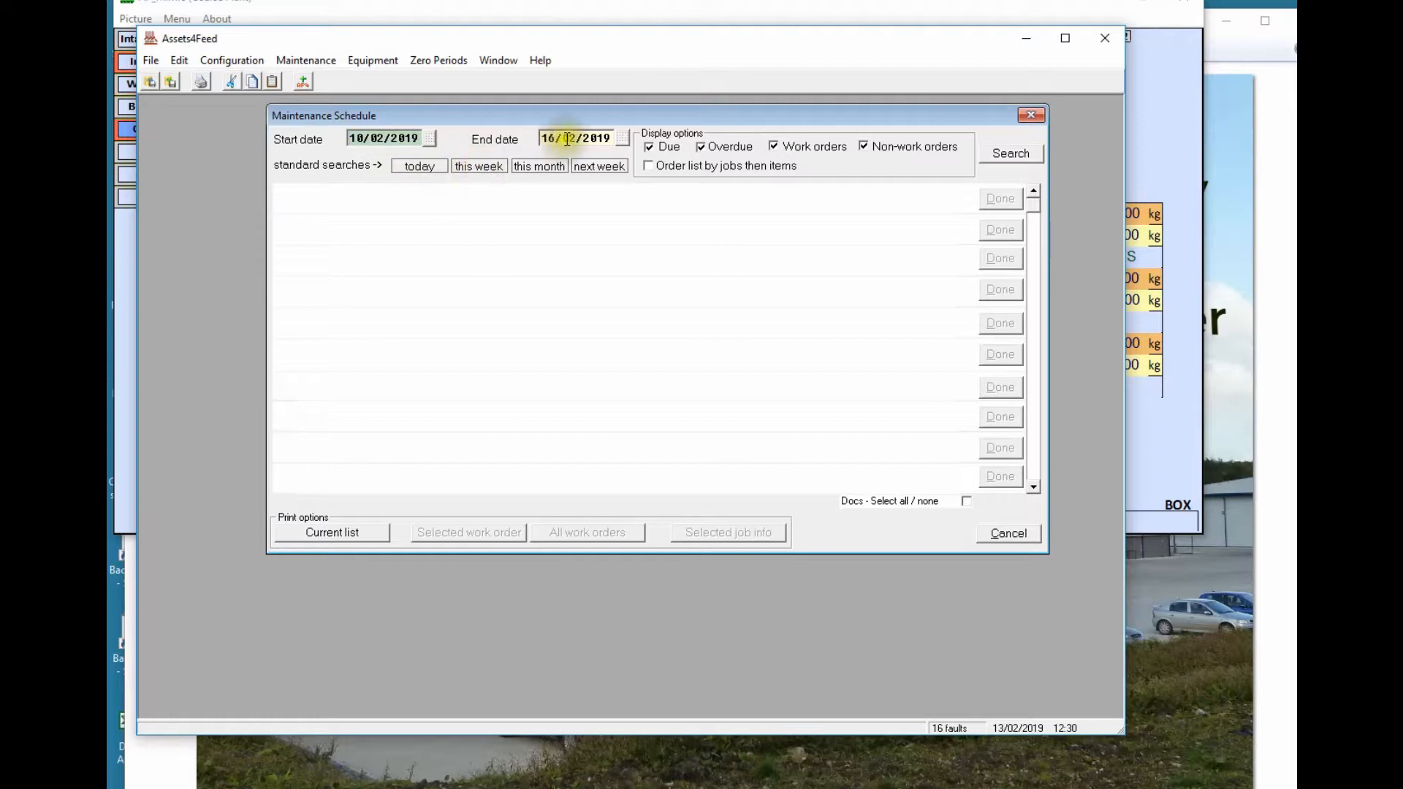
click(488, 169)
click(533, 162)
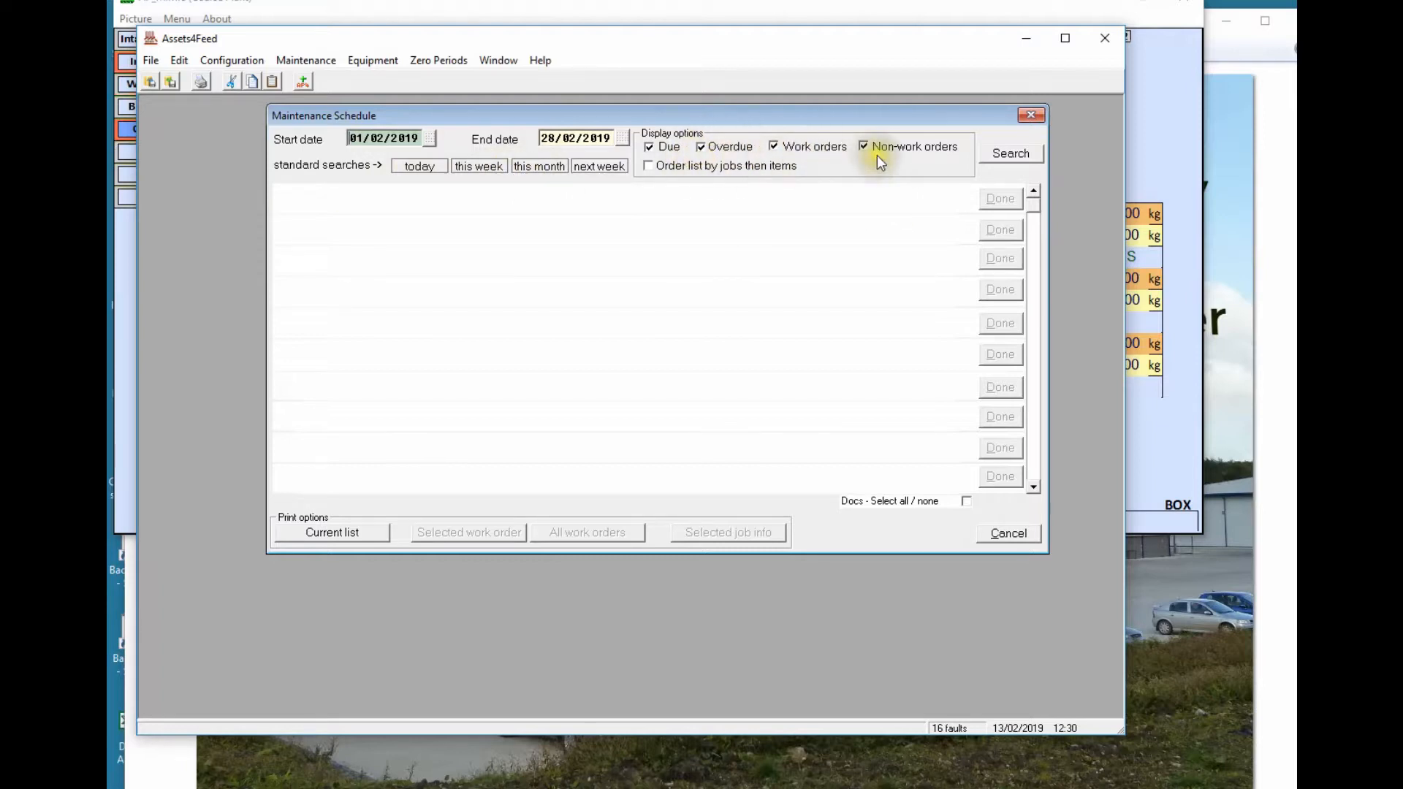
Search to list the eight February maintenance jobs, review them, and close the schedule
click(998, 153)
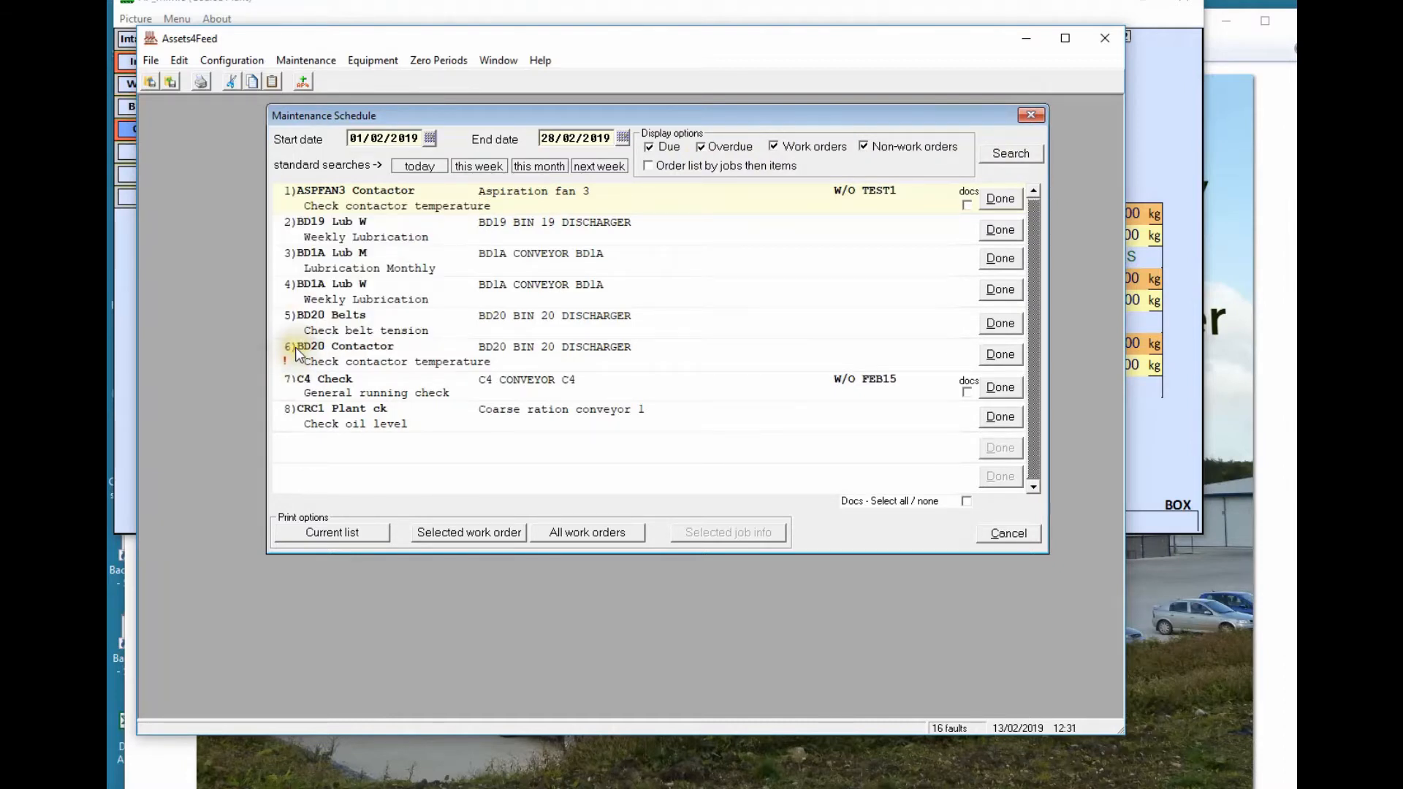
mouse_move(340, 327)
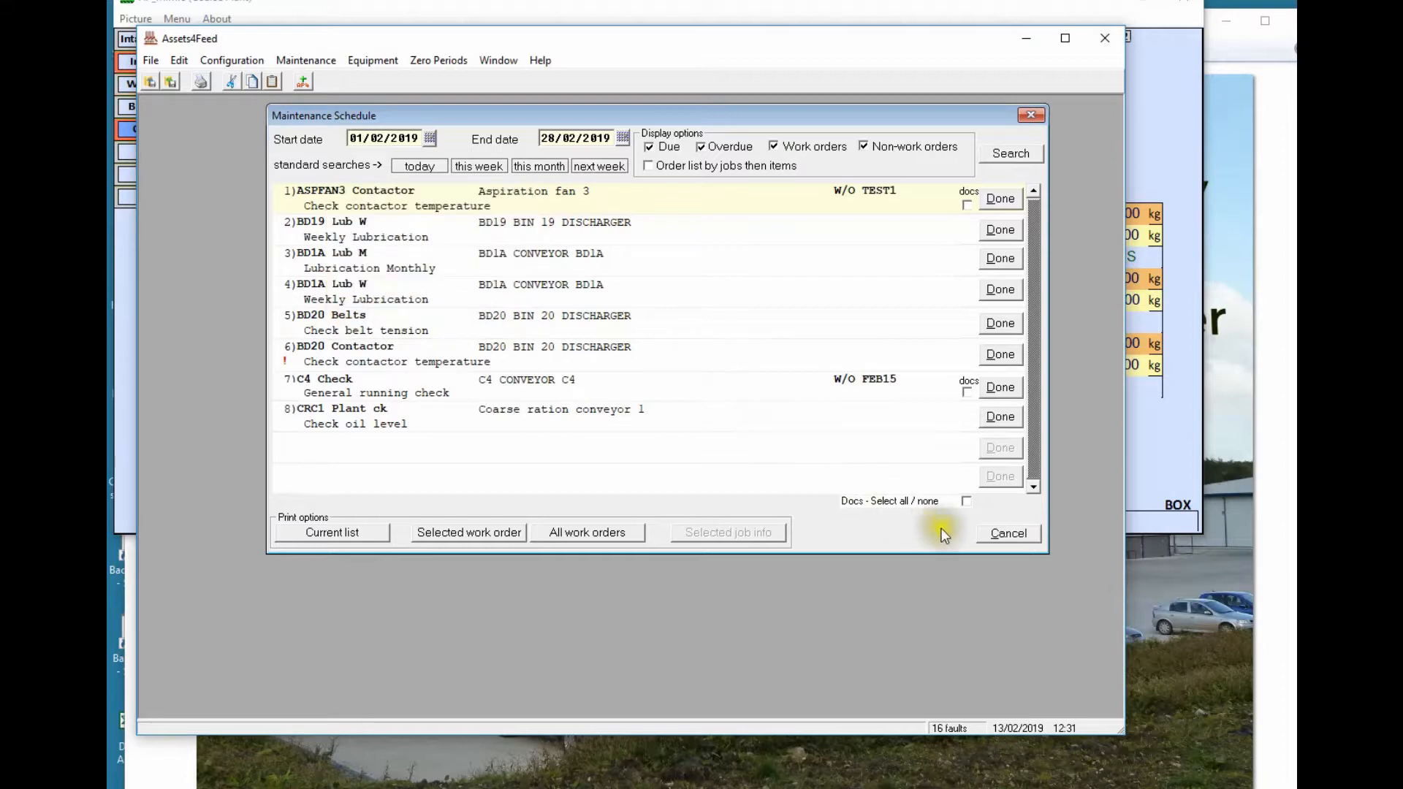
click(994, 535)
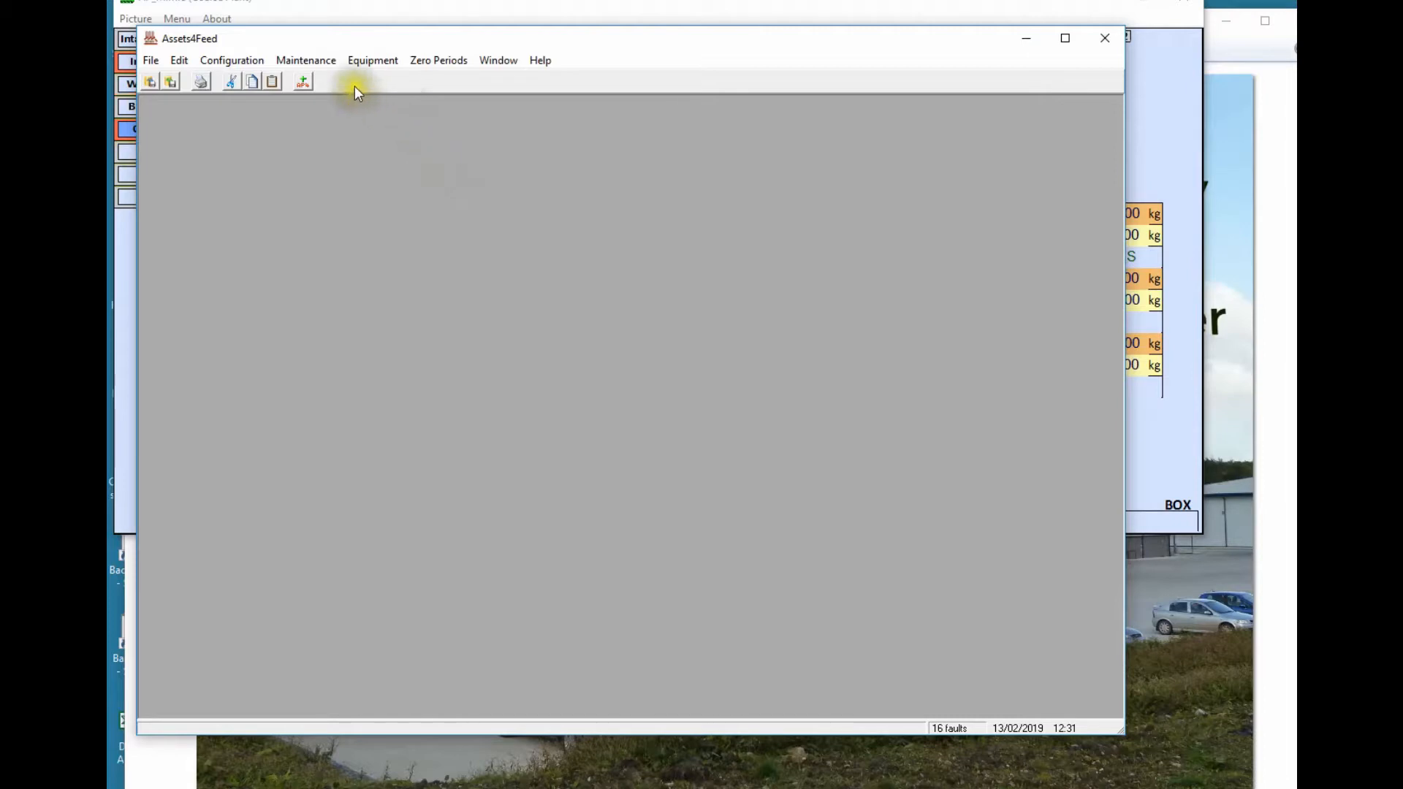
Load the ASPFAN3 equipment record from the maintenance equipment records
click(322, 62)
mouse_move(353, 58)
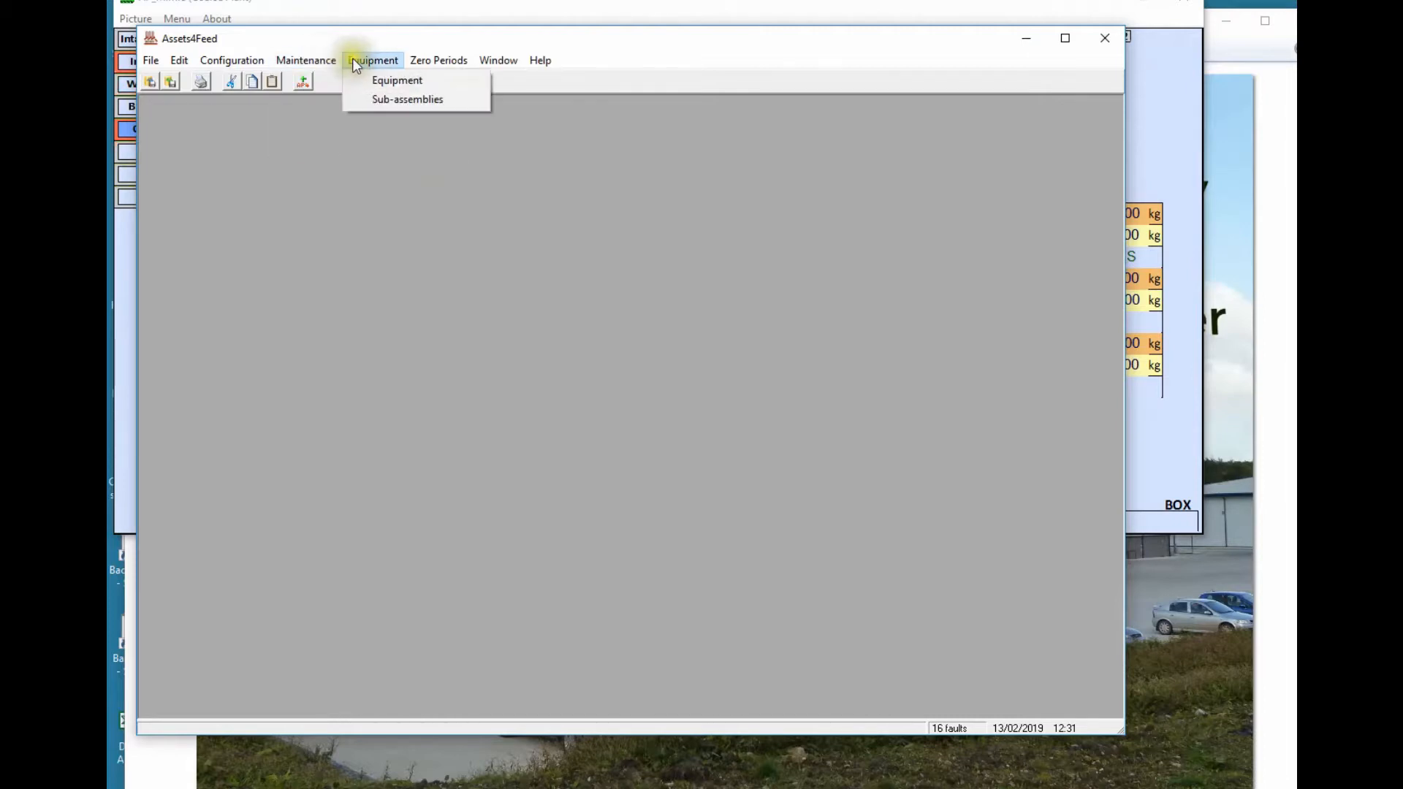
click(387, 78)
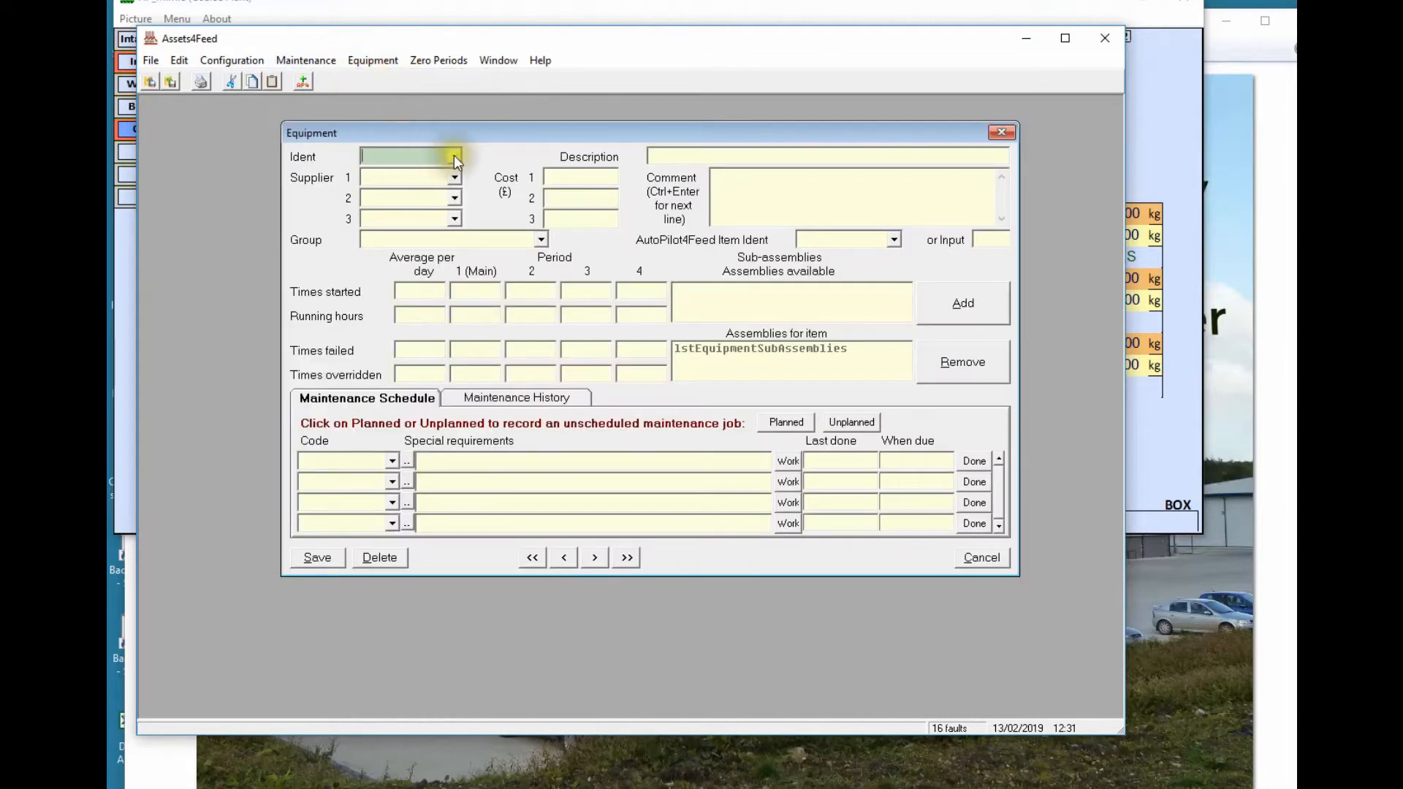
click(454, 156)
click(421, 231)
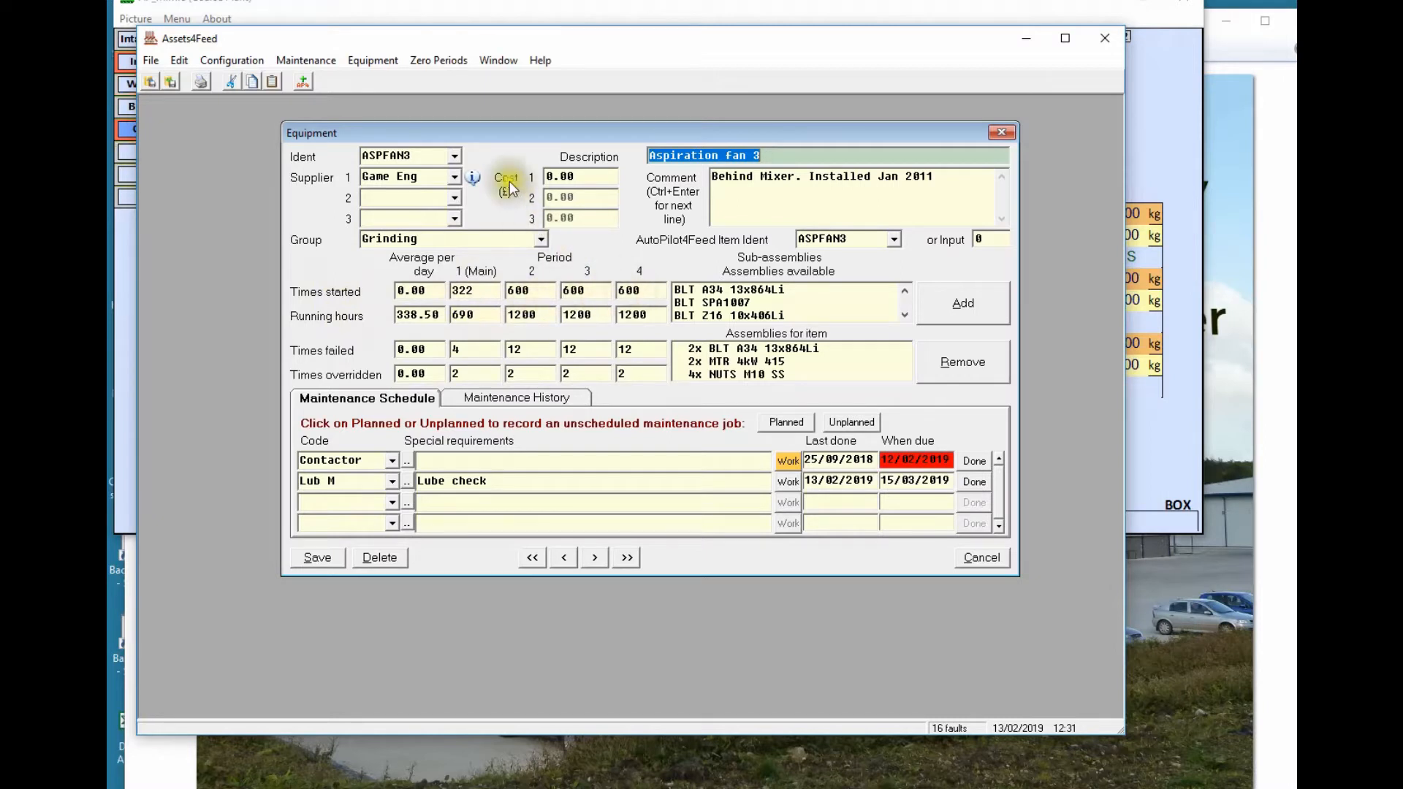
Attempt to zero ASPFAN3's period 3 counts, decline the prompt, and close the record
click(432, 60)
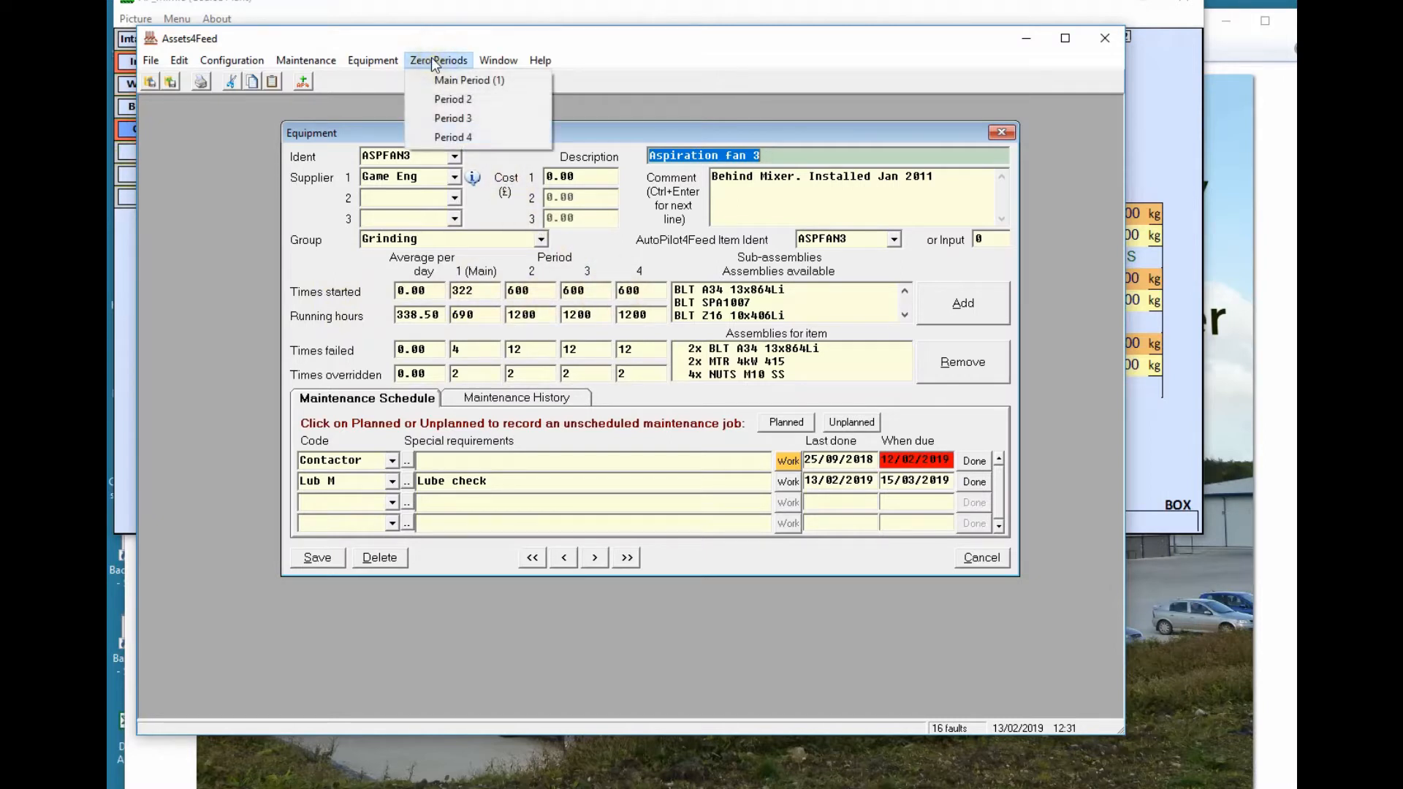
click(453, 117)
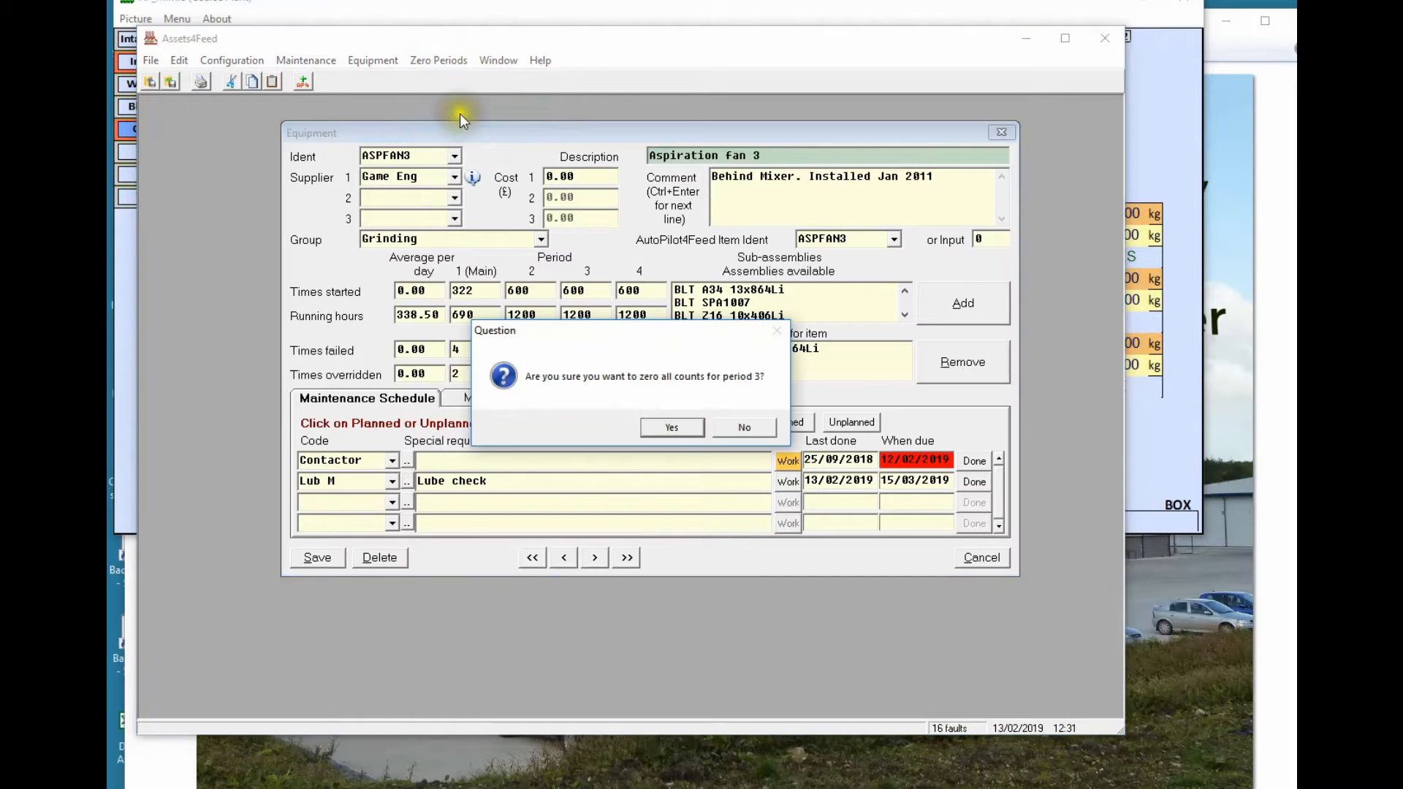
click(701, 428)
click(731, 429)
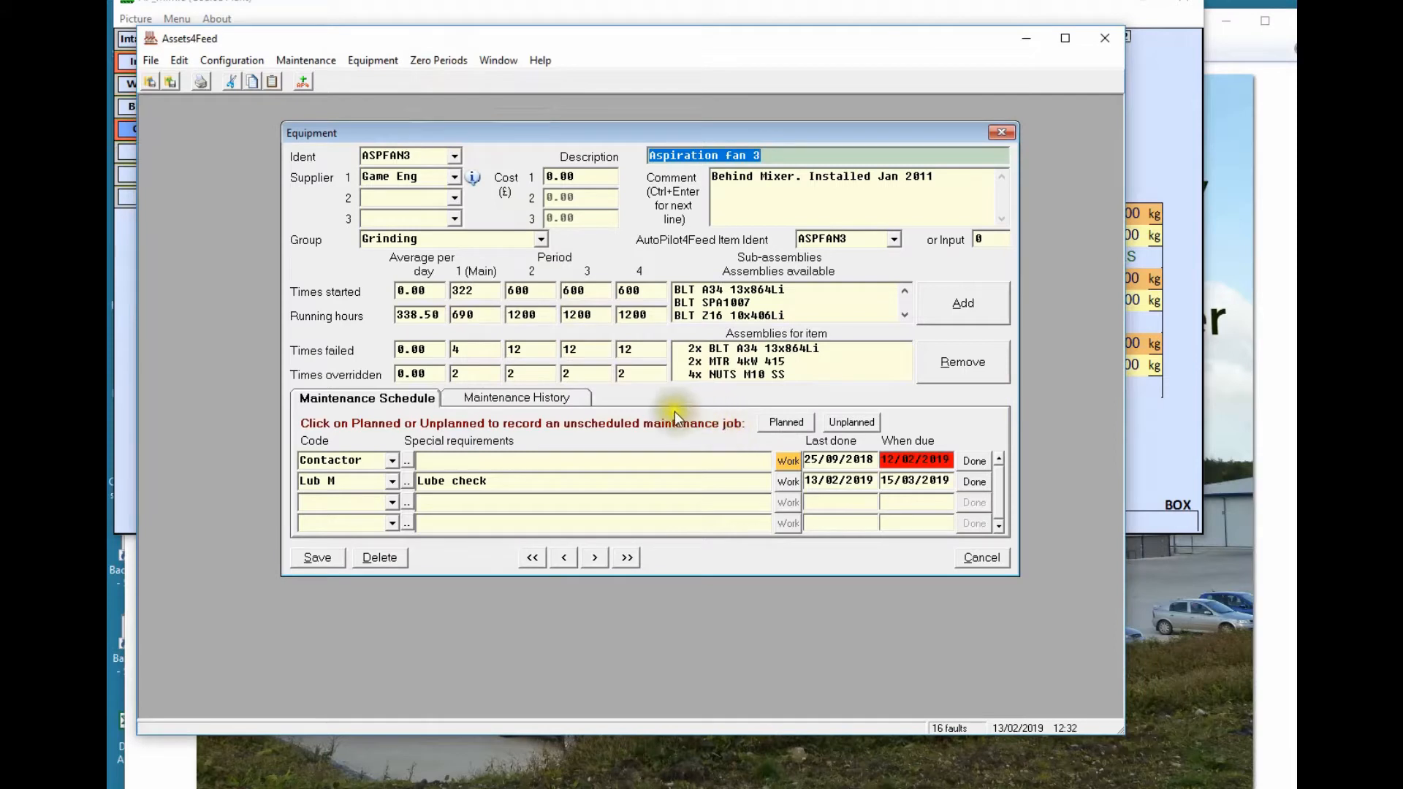
click(965, 558)
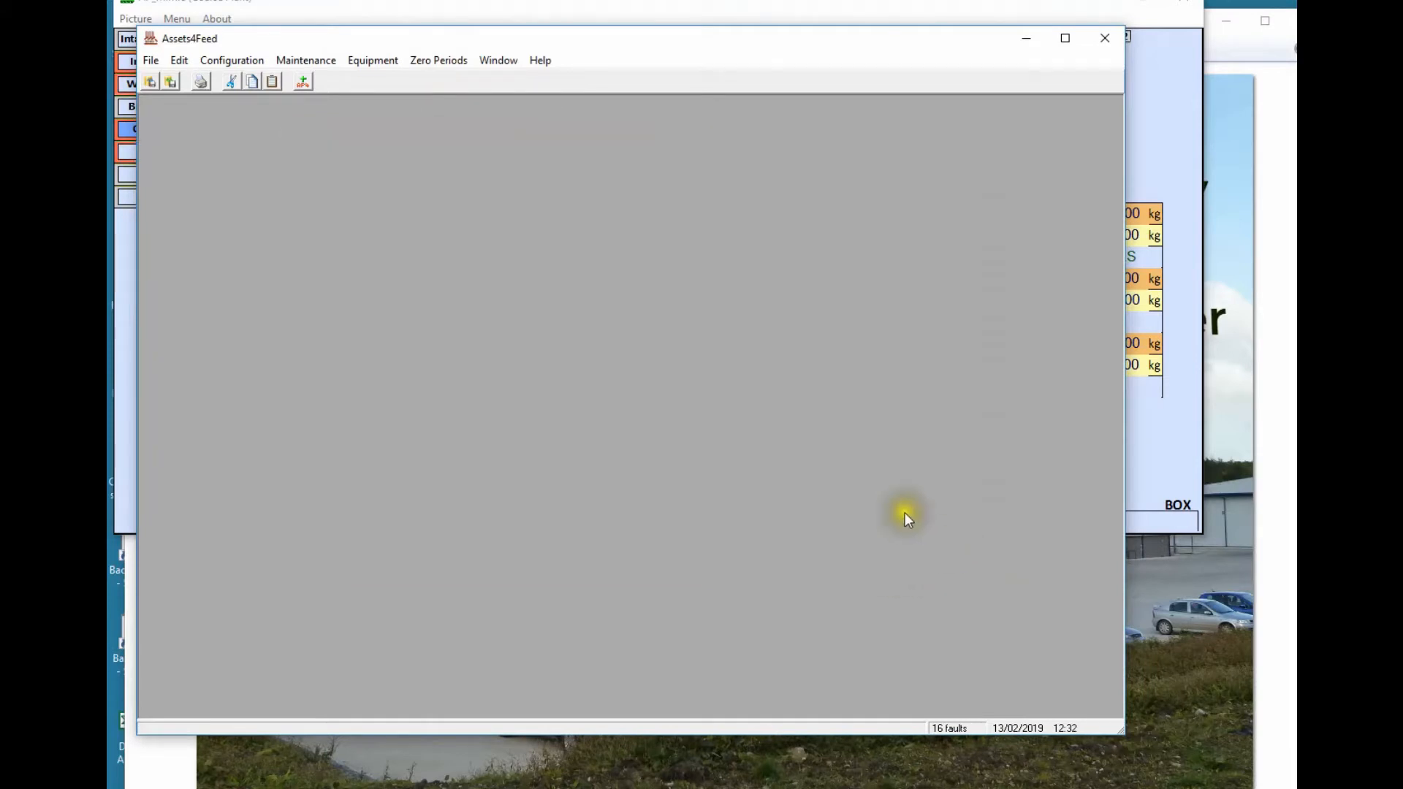
click(152, 61)
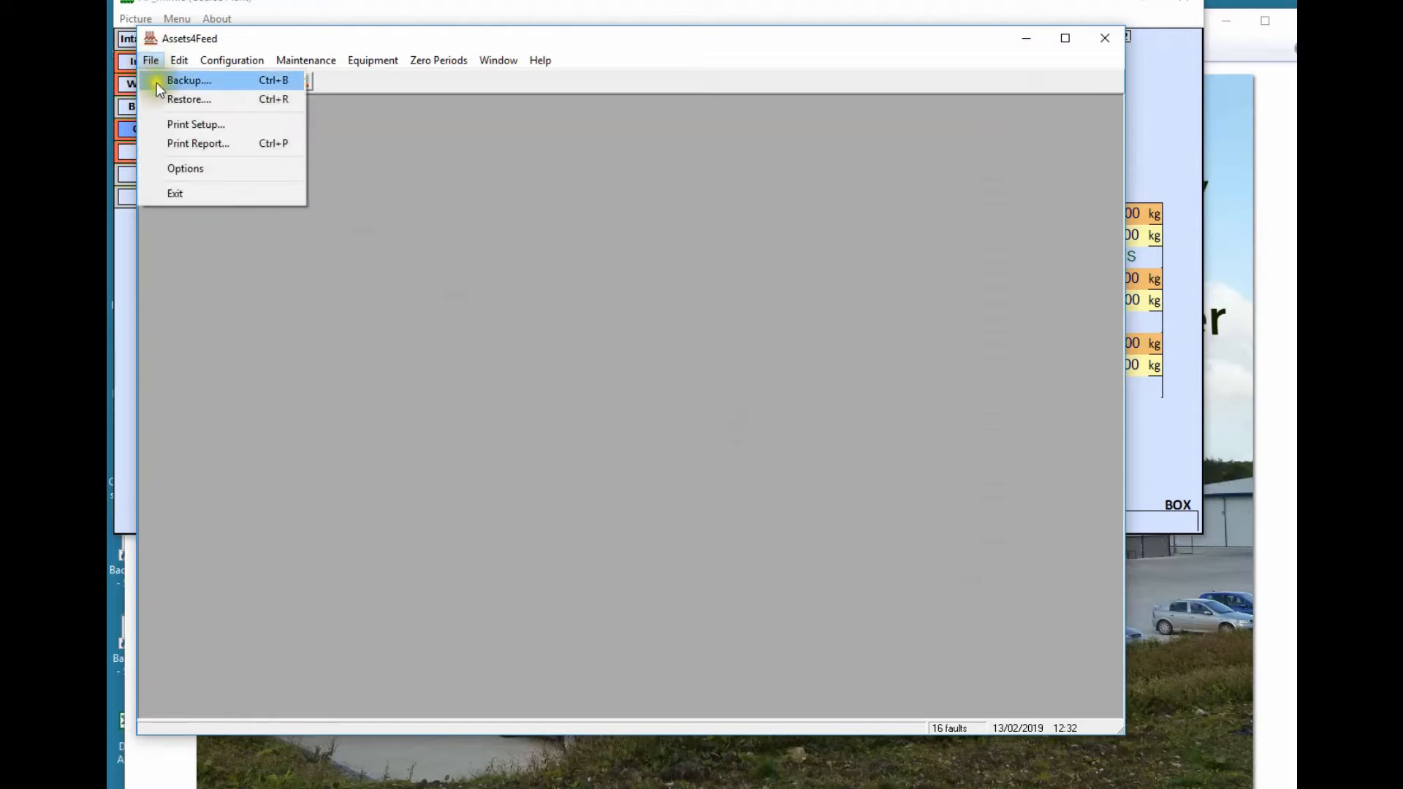
Preview the List of Maint Codes report and enlarge its window to show more rows
click(200, 142)
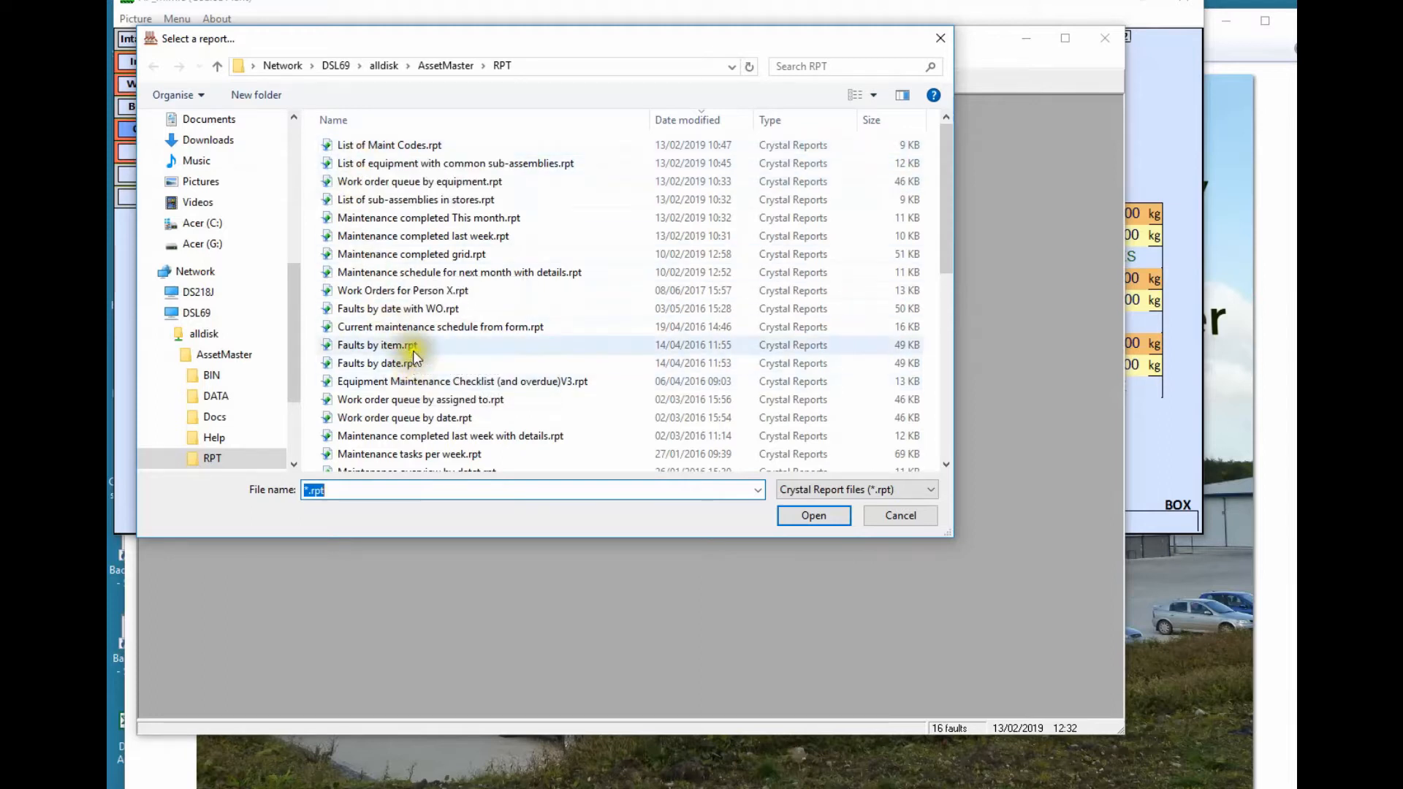
click(377, 145)
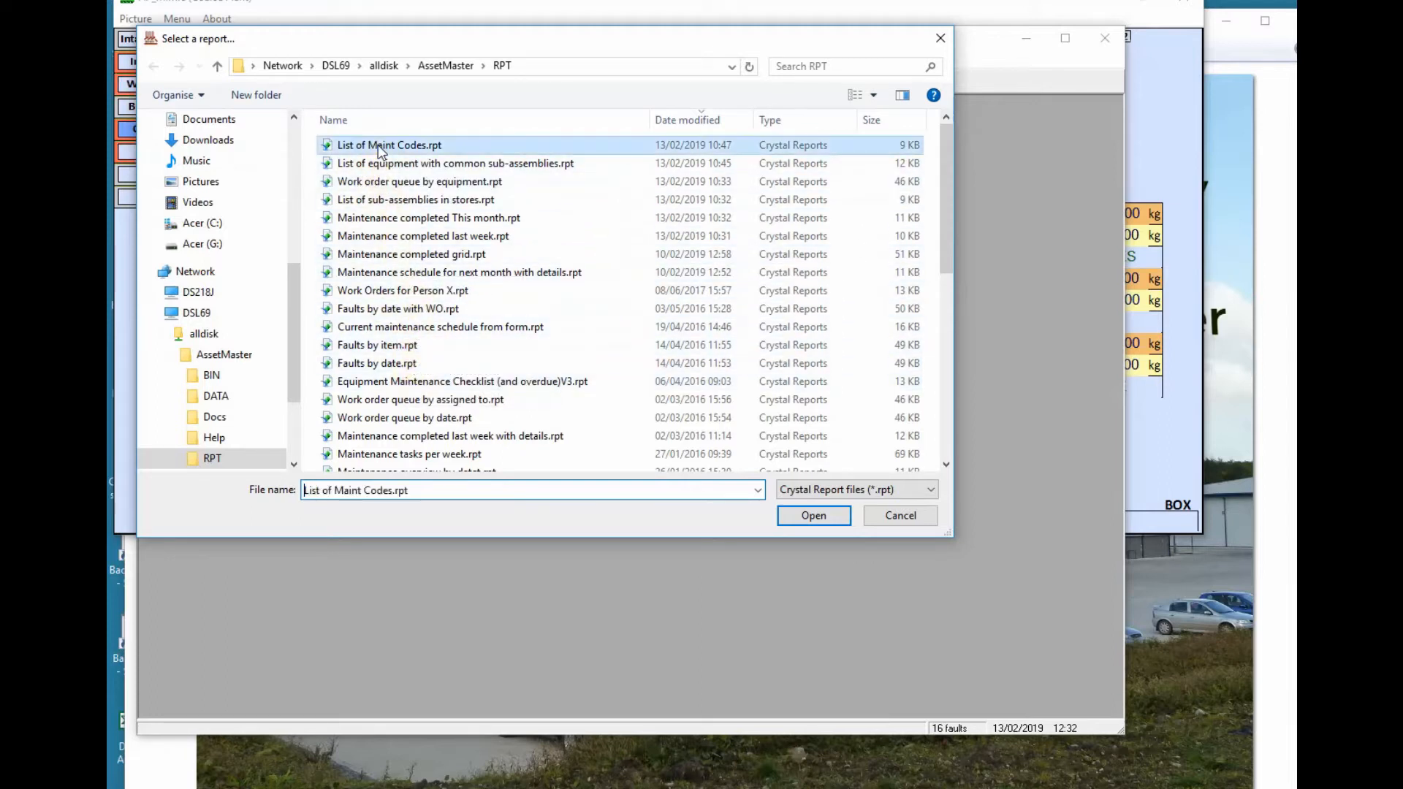
click(803, 515)
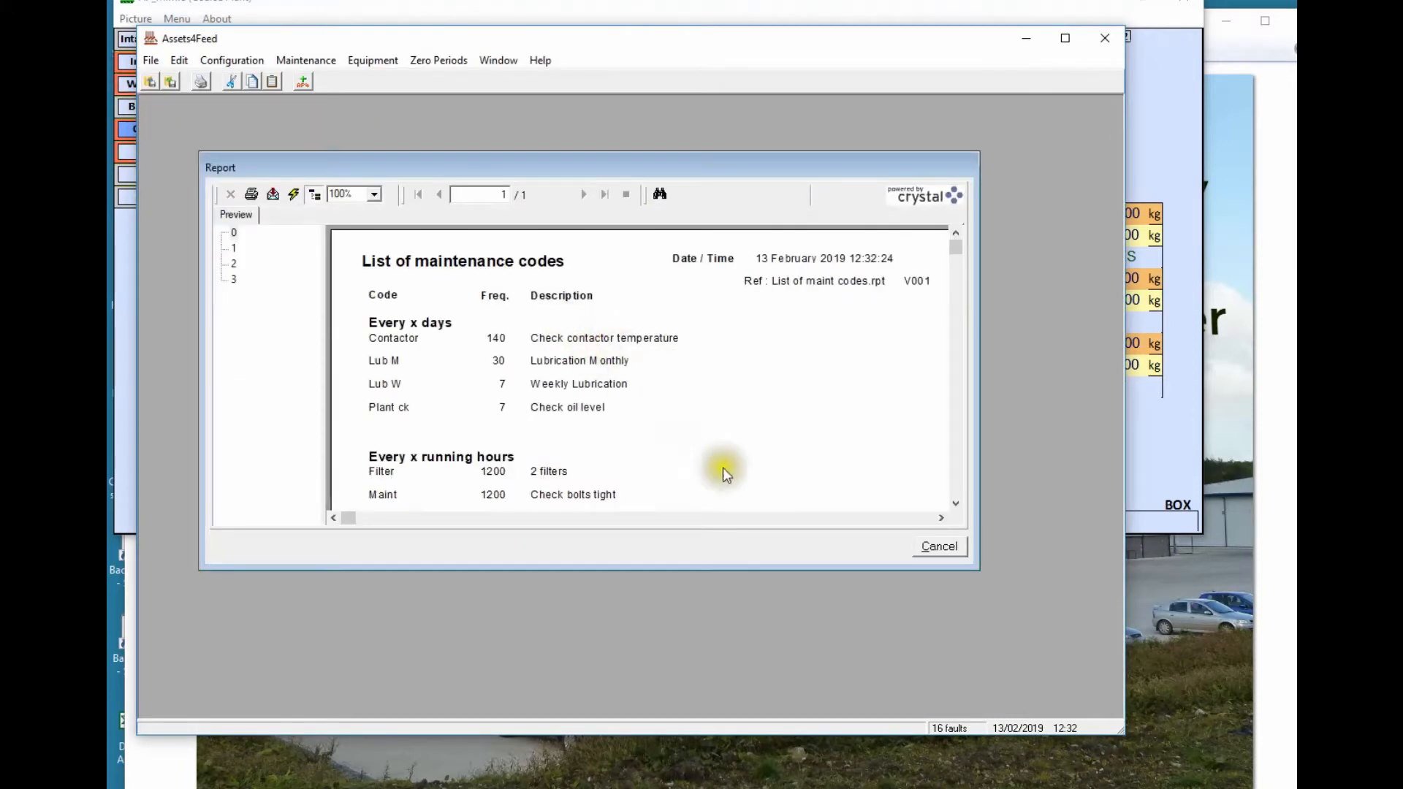
drag(974, 567, 1089, 675)
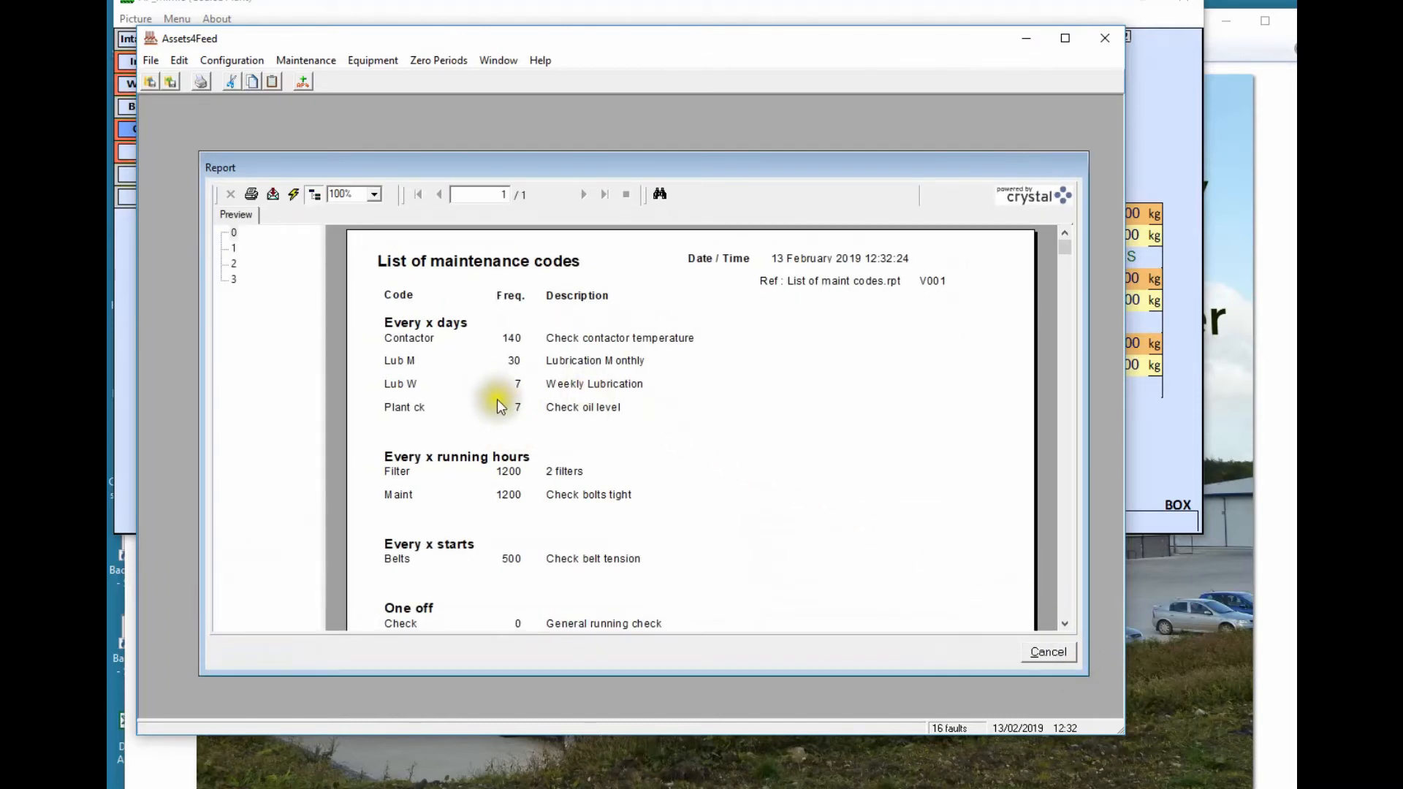
click(273, 195)
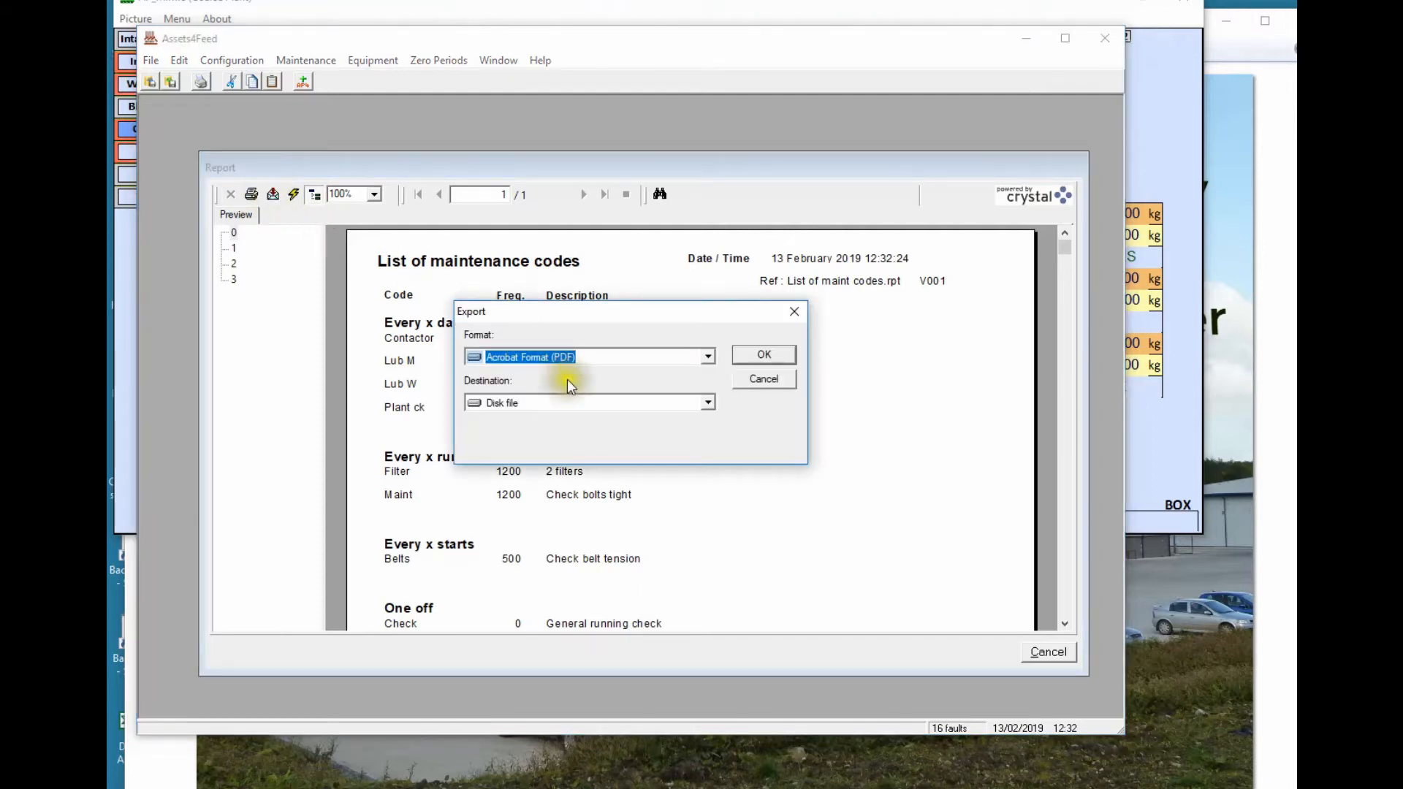
Export the maintenance codes report as MS Excel 97-2000 to 'List of Maint Codes.xls', then close the preview
click(707, 357)
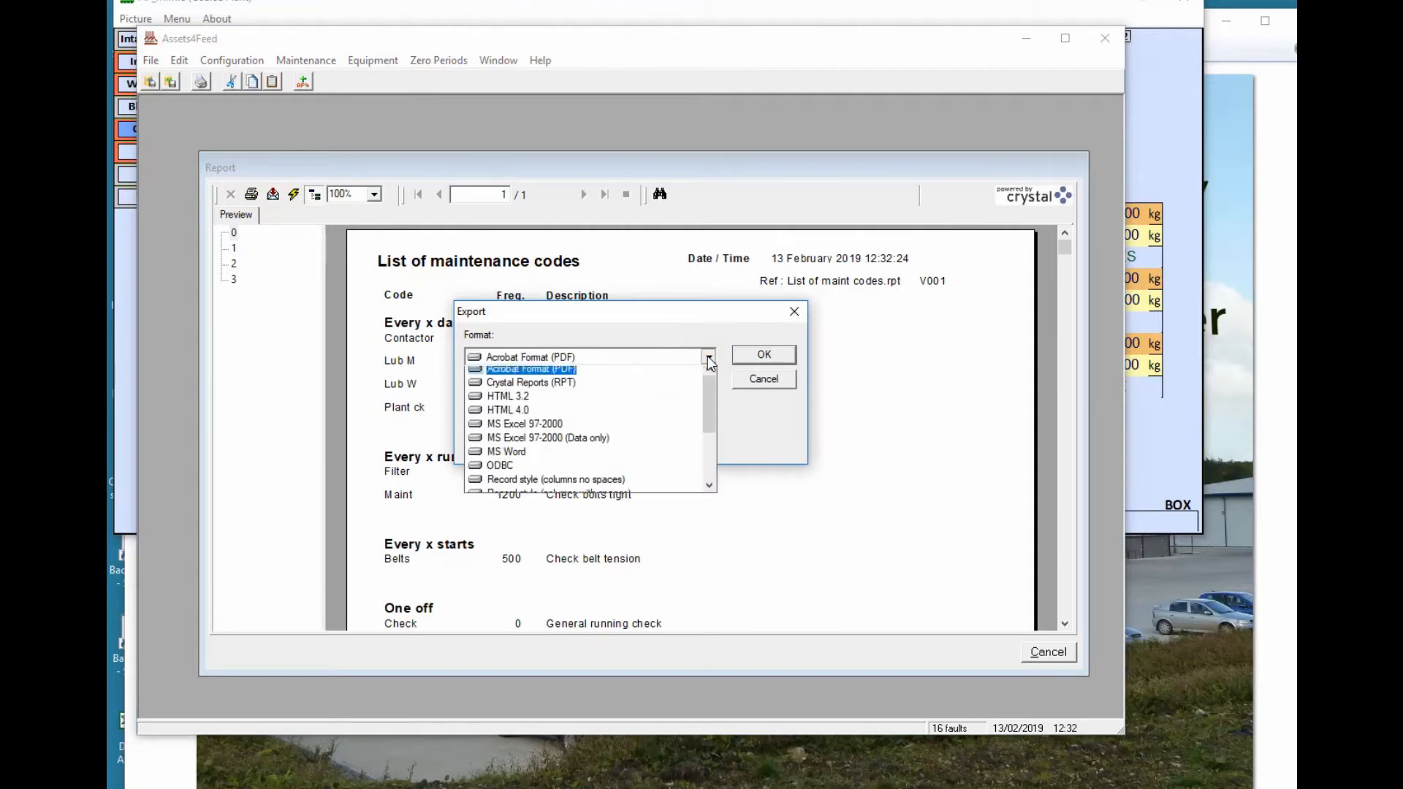
drag(708, 392, 709, 427)
click(542, 406)
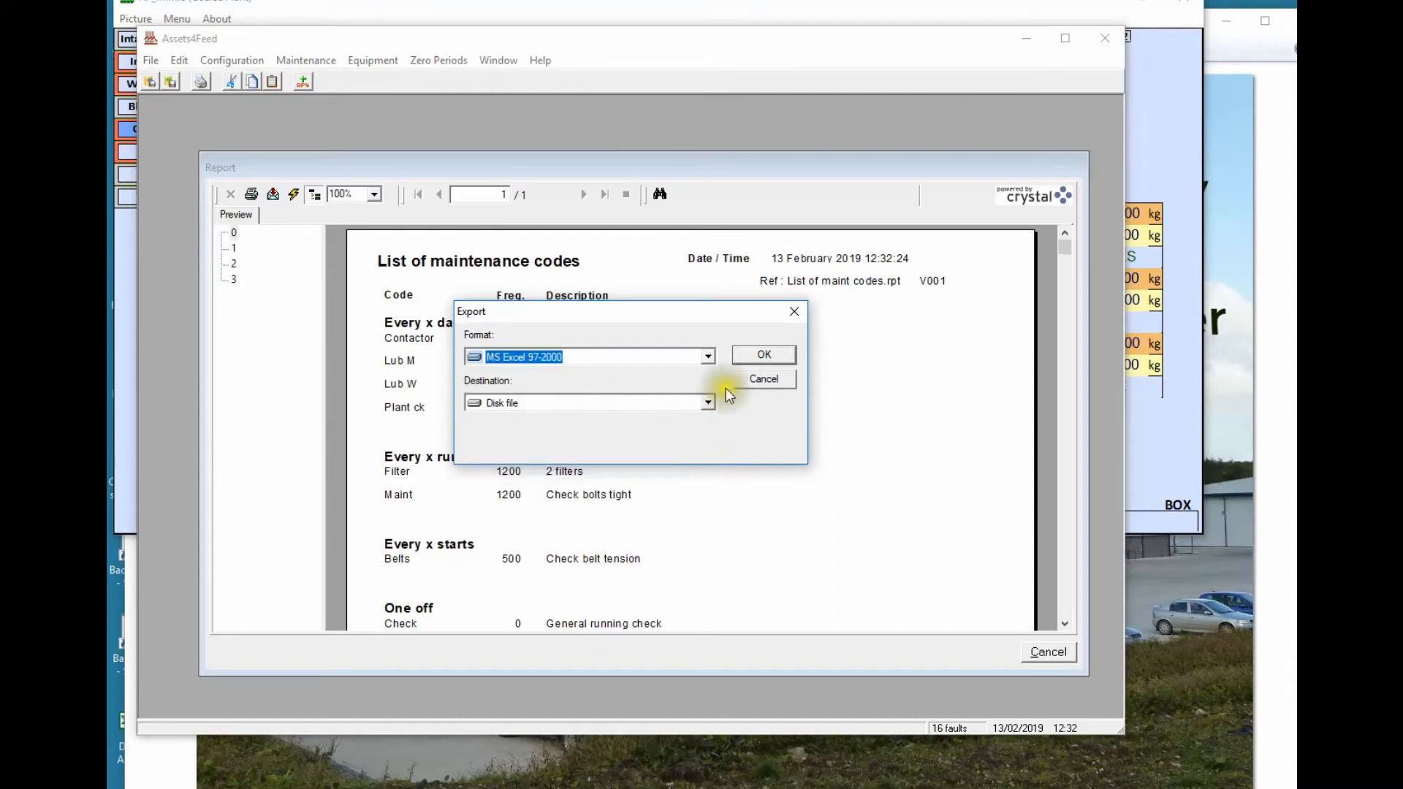
click(759, 354)
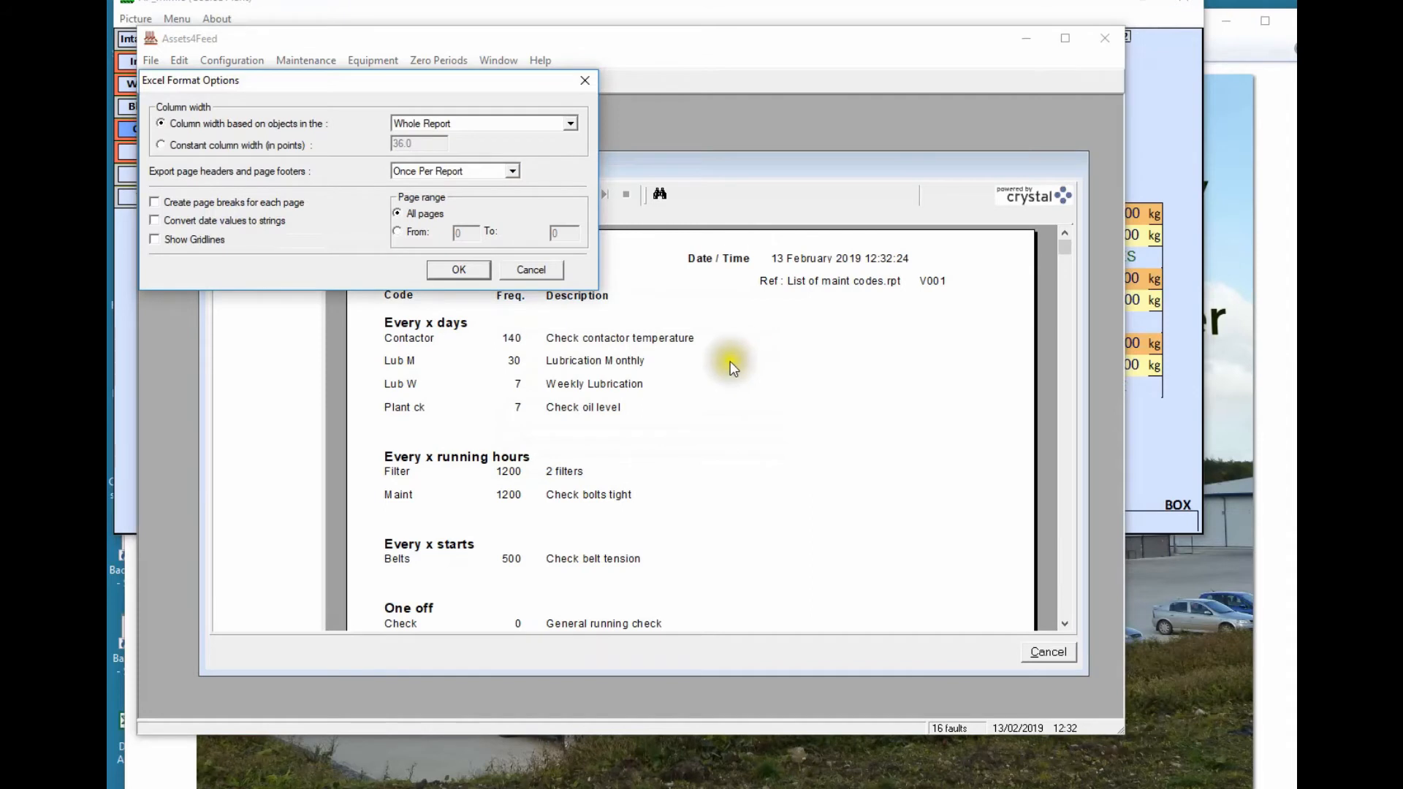
click(458, 269)
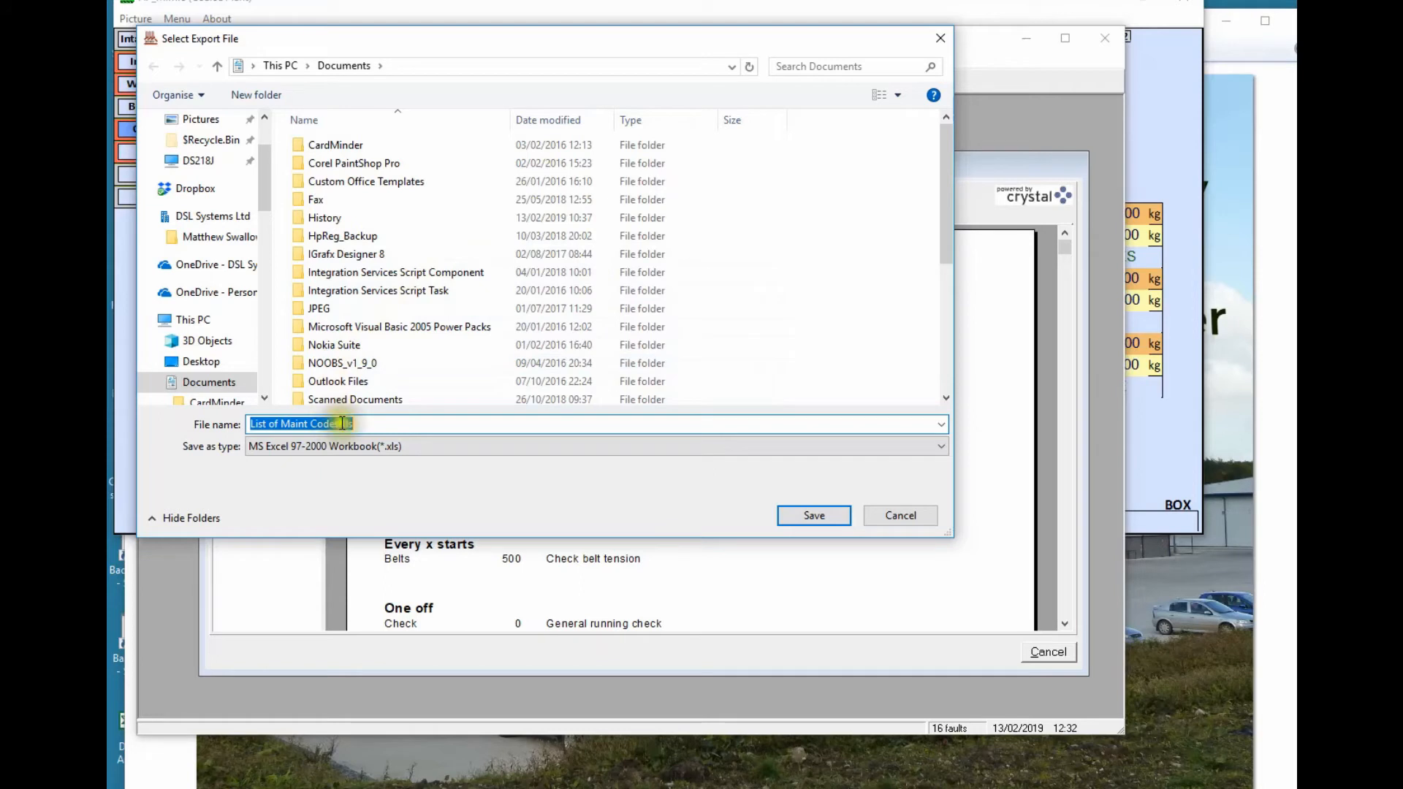
click(803, 515)
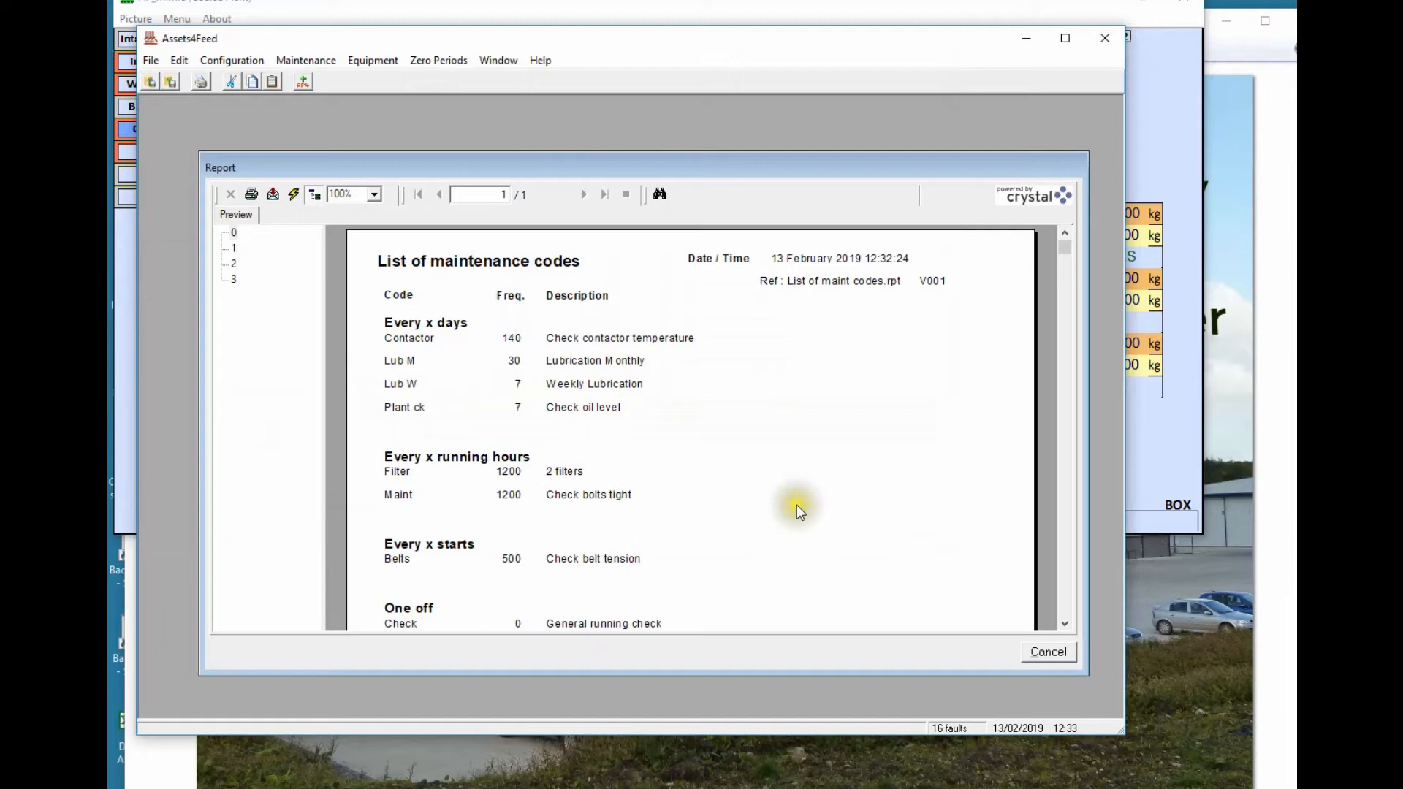
click(1029, 654)
Open the 'List of equipment with common sub-assemblies' report
click(150, 61)
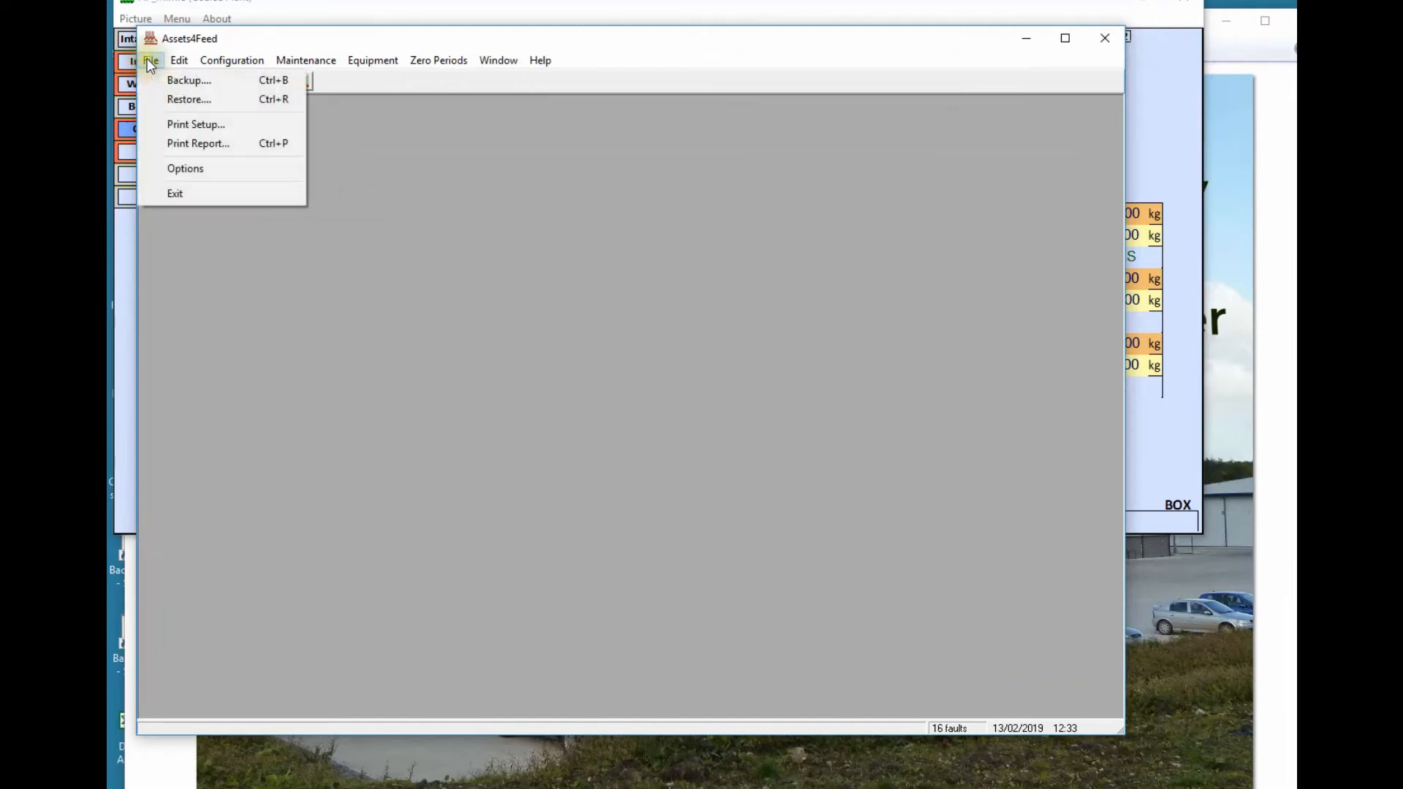
click(193, 144)
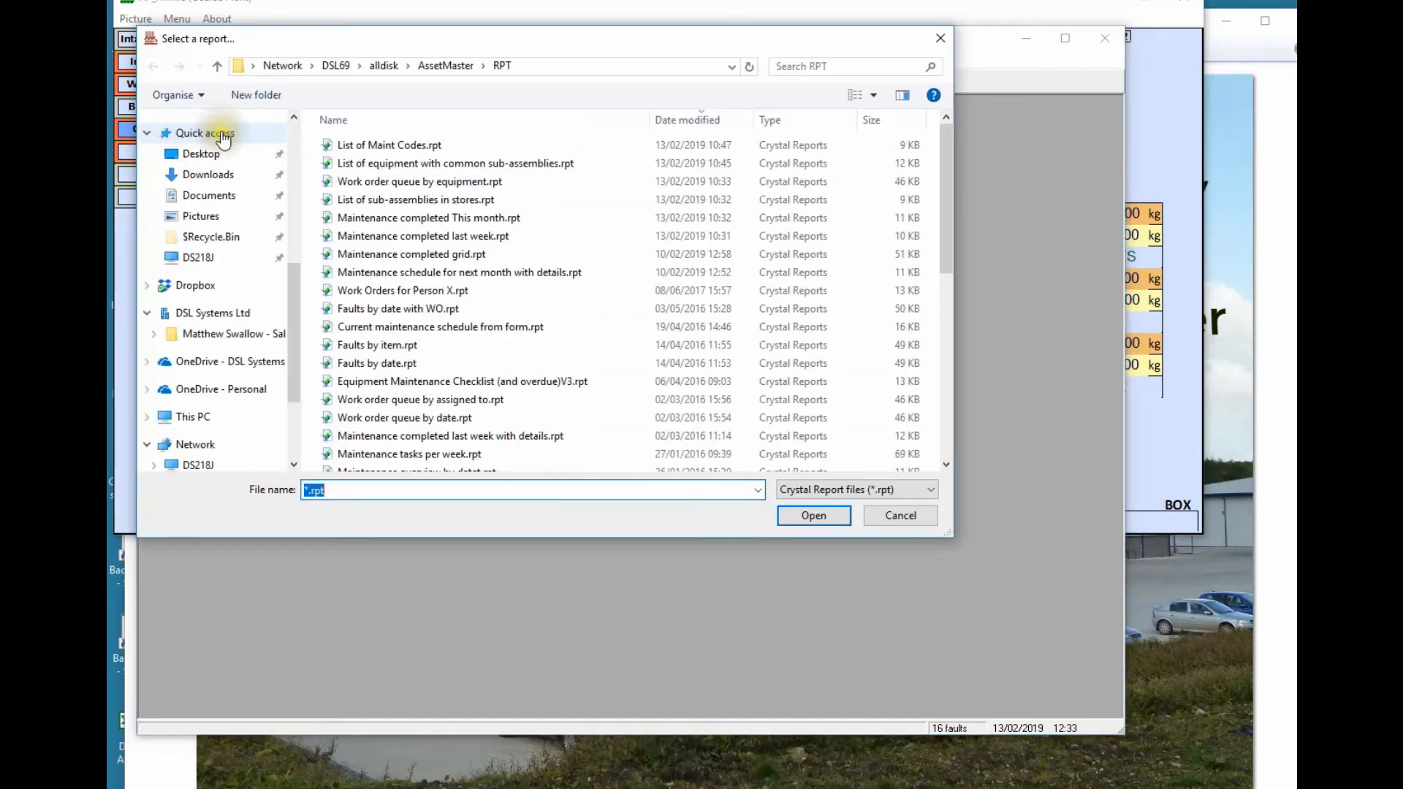
click(362, 164)
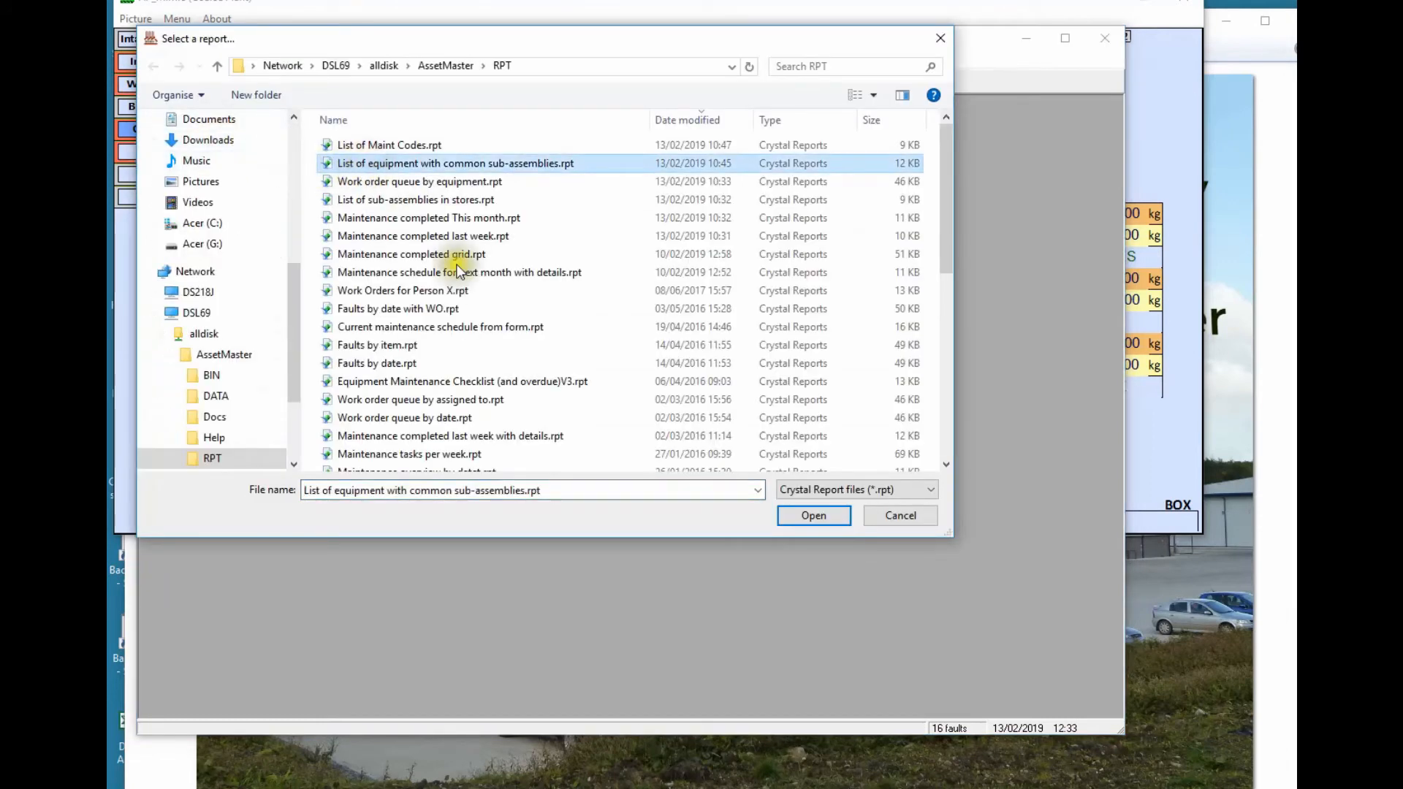
click(811, 516)
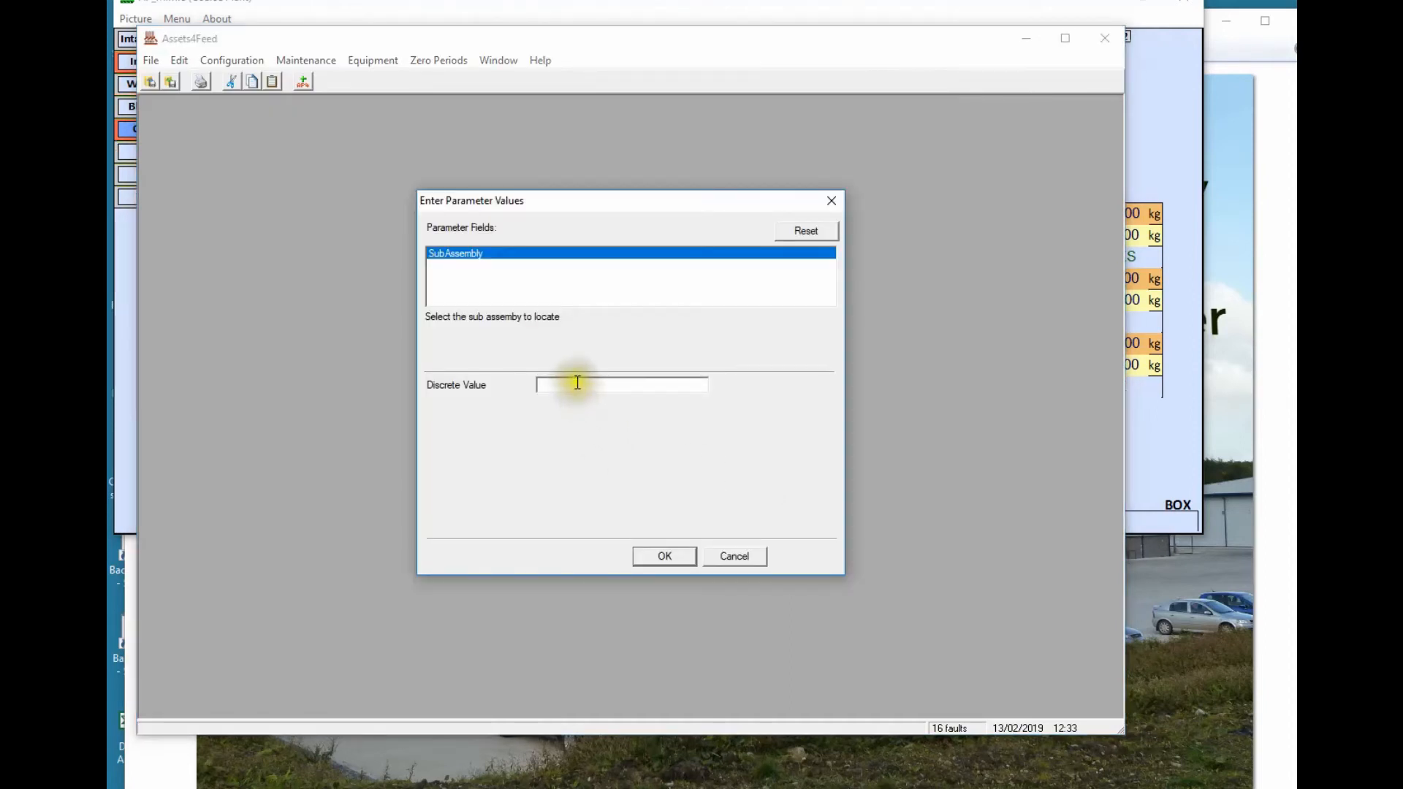
Run it for NUTS M10 SS, review ASPFAN3, BD20, E8 and FC1, then close it
click(577, 382)
text(NUTS M10 SS)
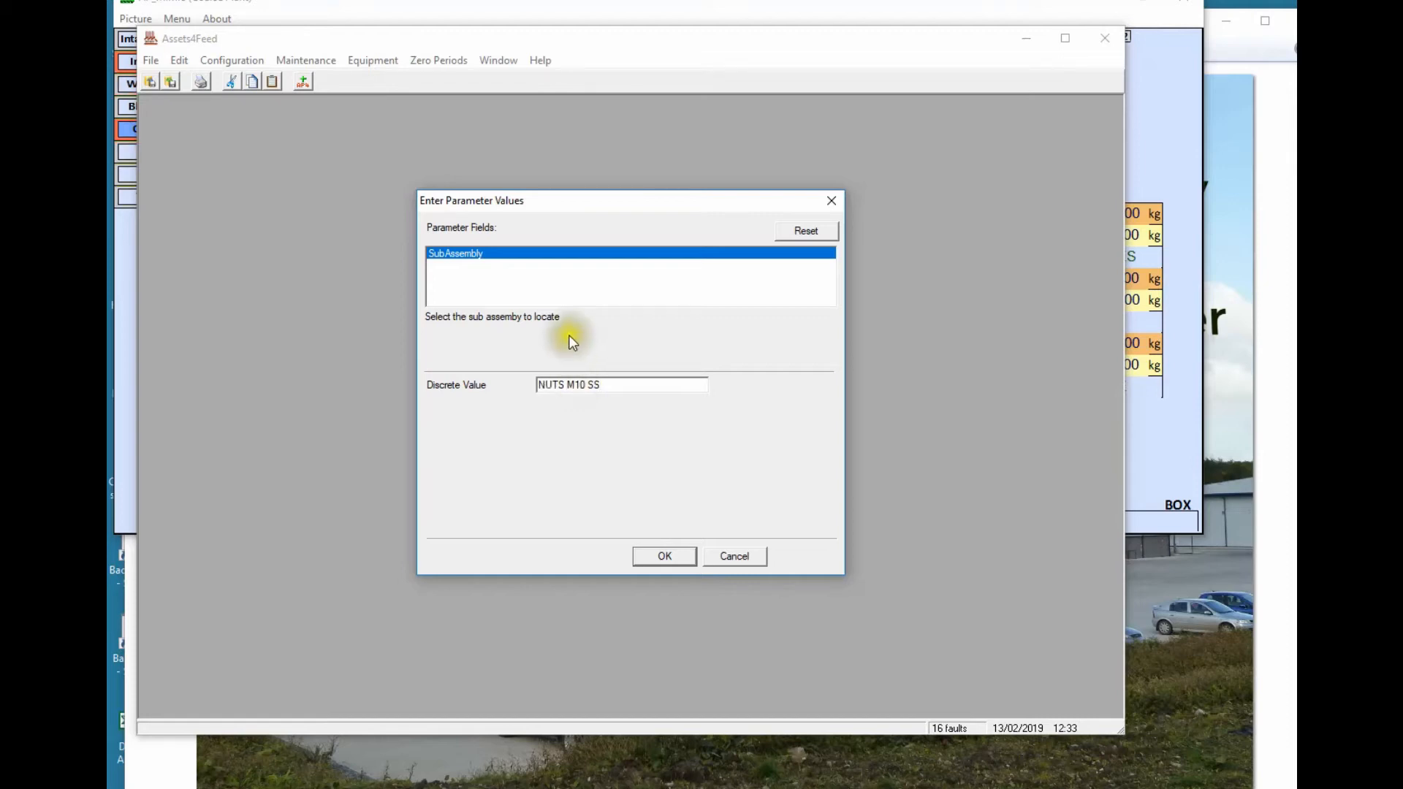
click(671, 557)
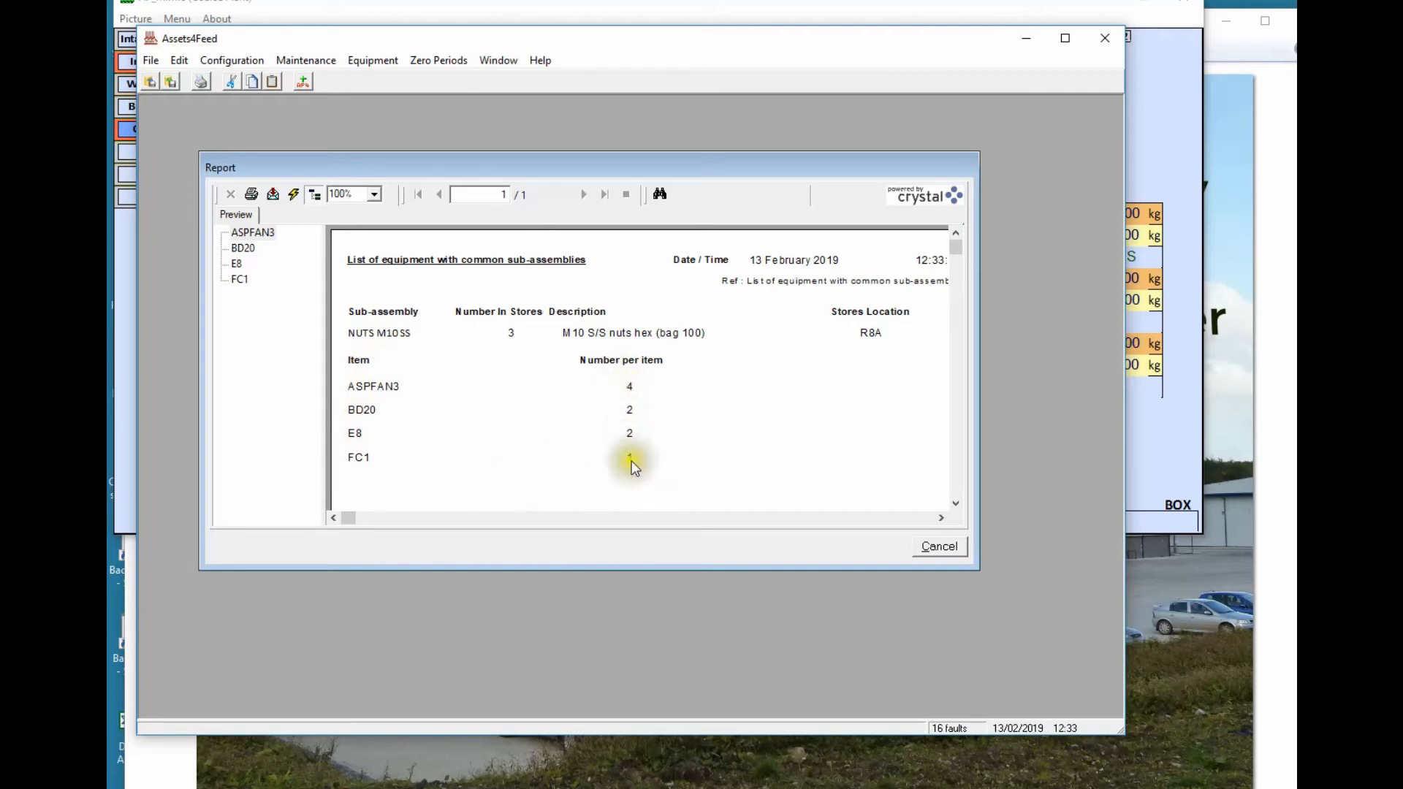
click(930, 549)
click(150, 59)
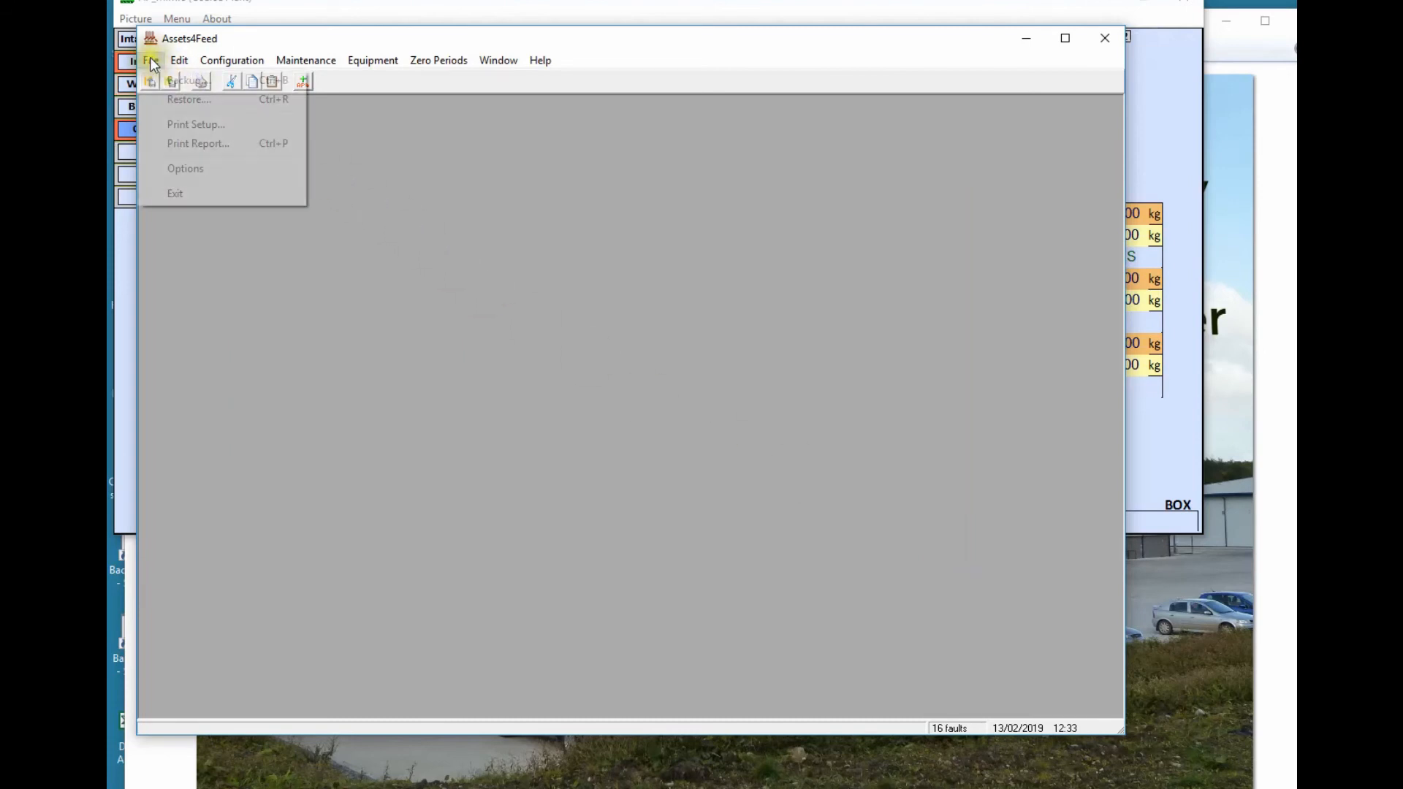
click(206, 143)
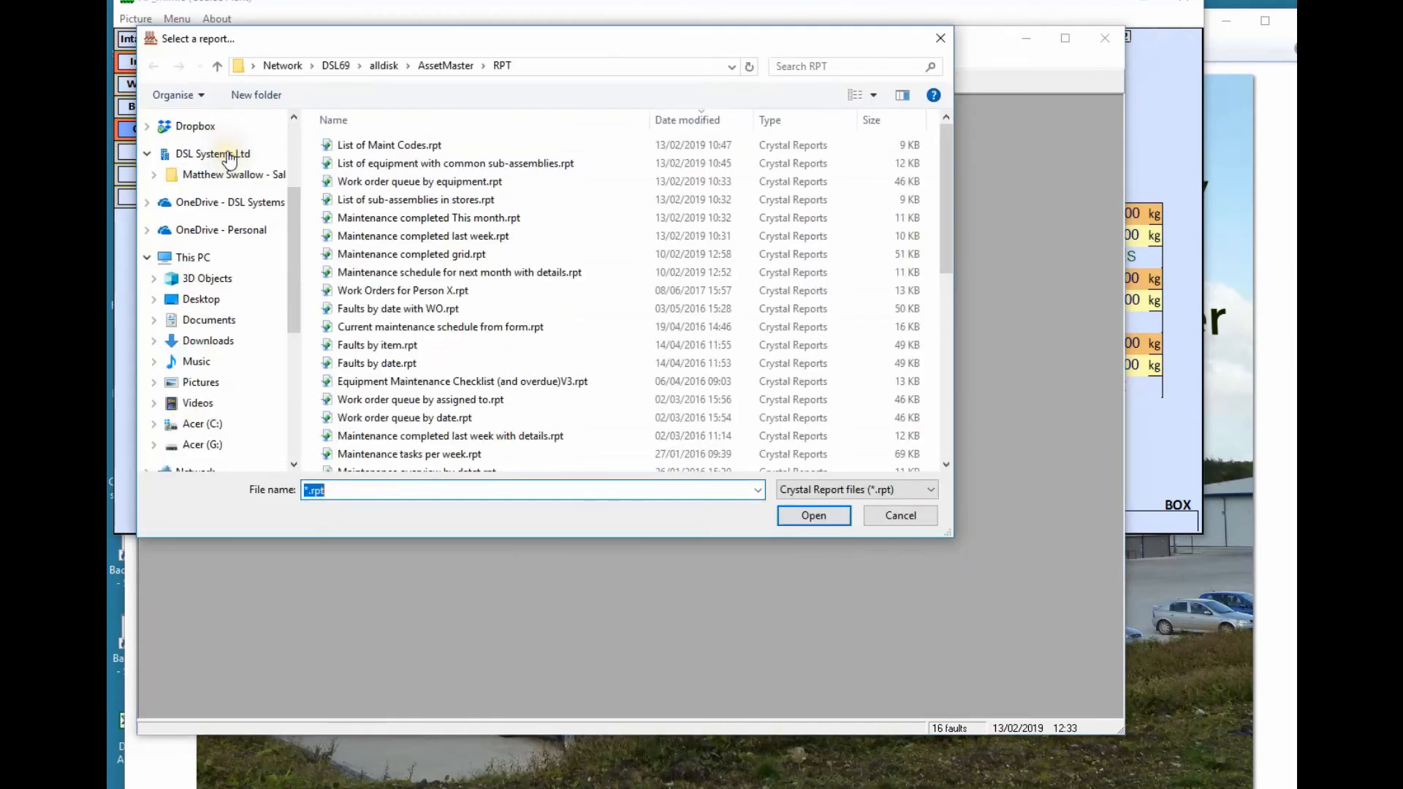
click(395, 203)
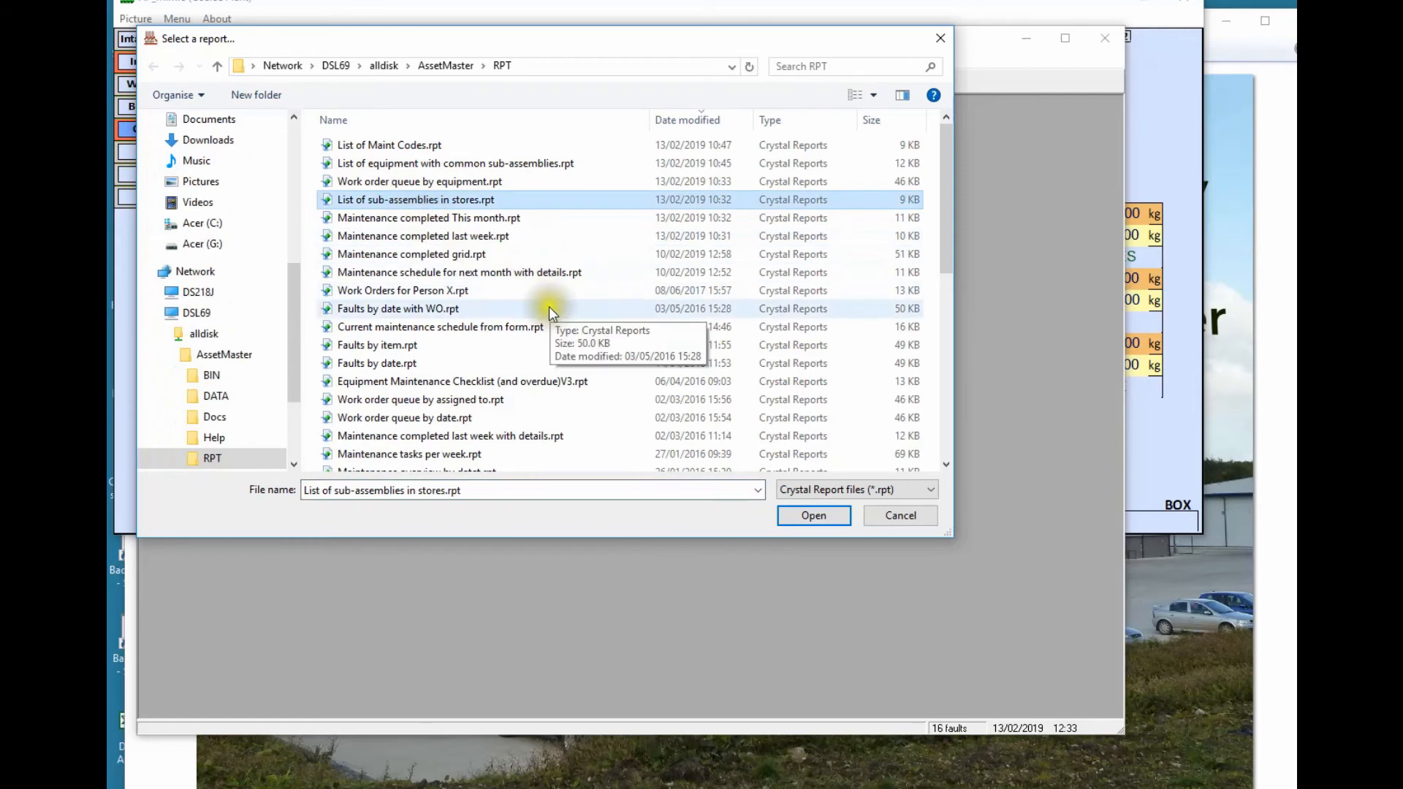
click(814, 516)
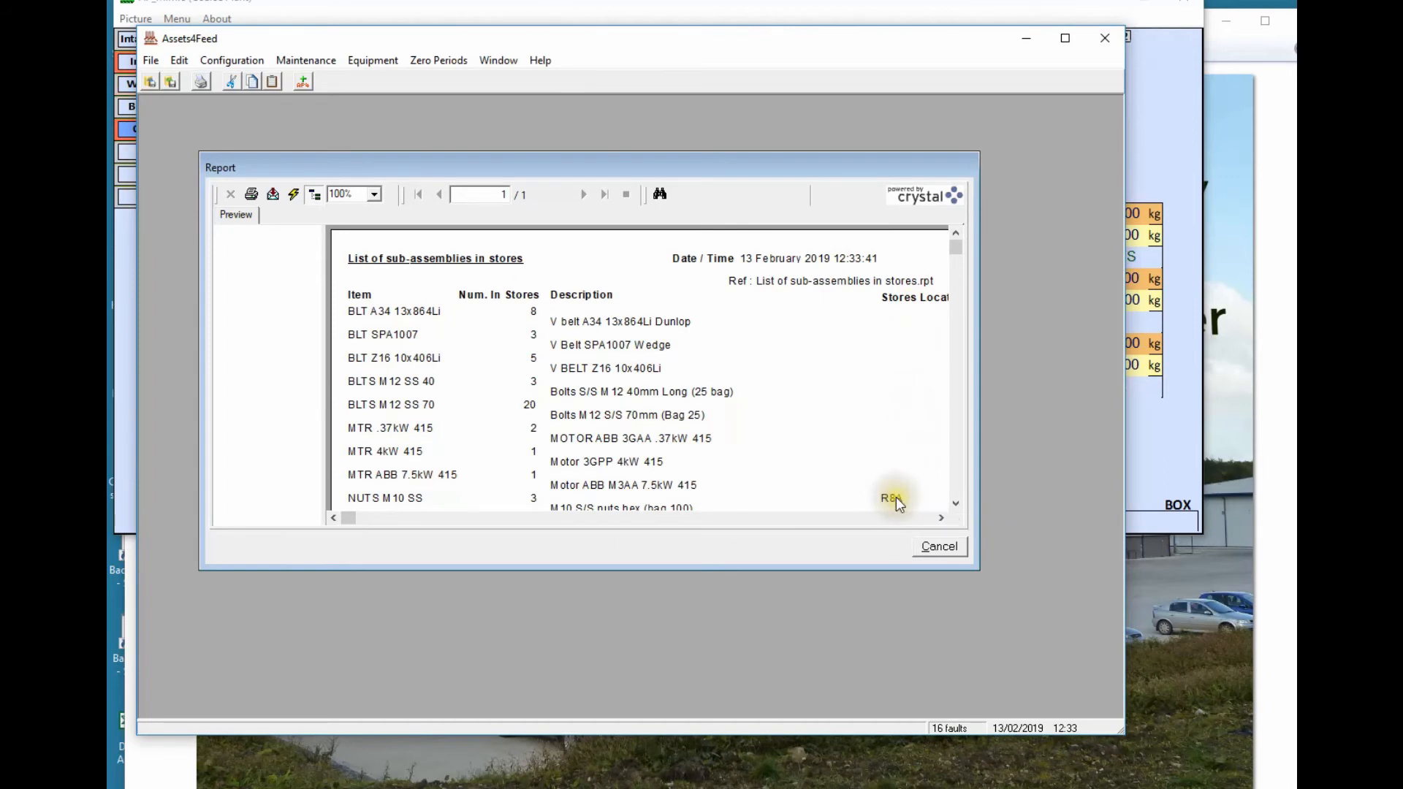
click(948, 549)
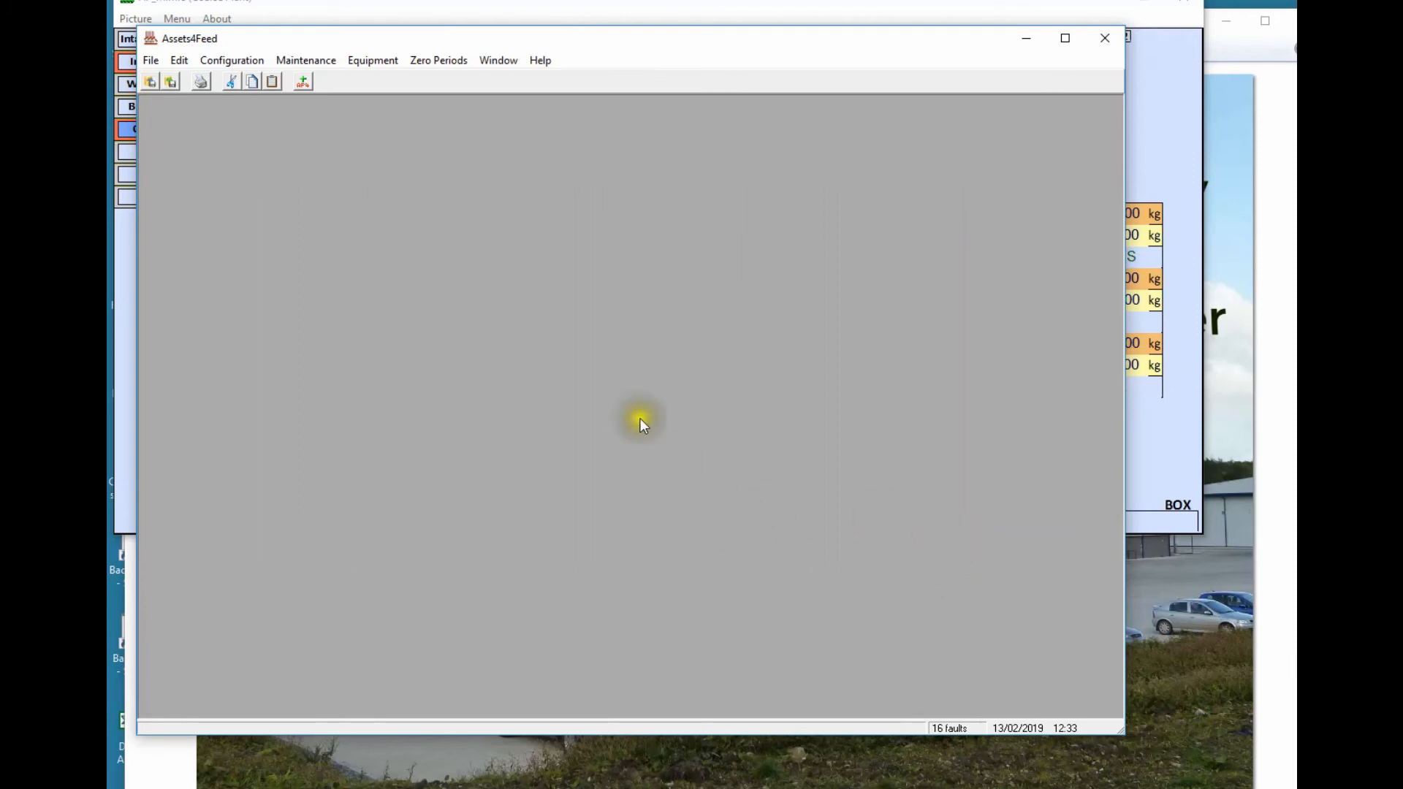
Open the 44-page Assets4Feed documentation PDF in Acrobat Reader from the plant control menu
click(270, 9)
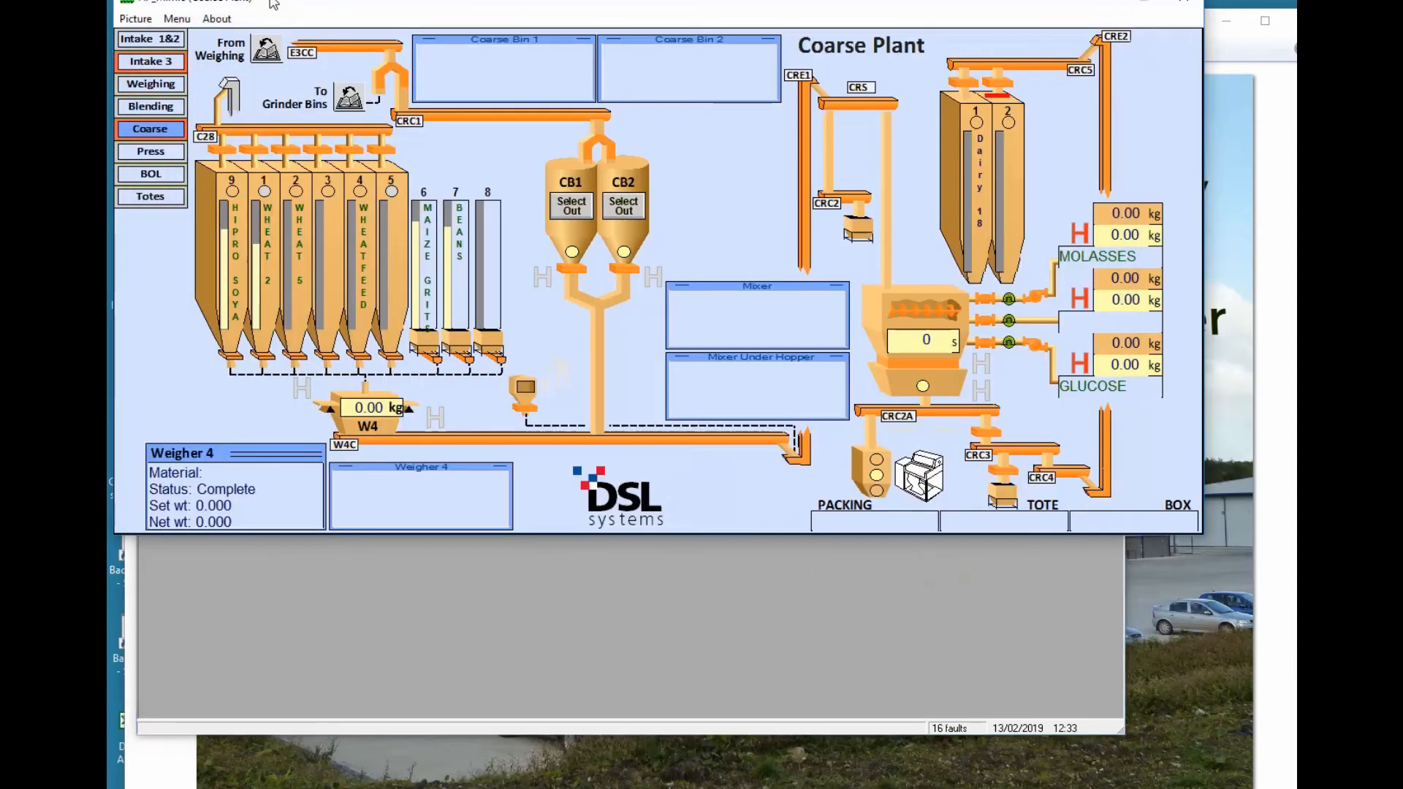
click(182, 19)
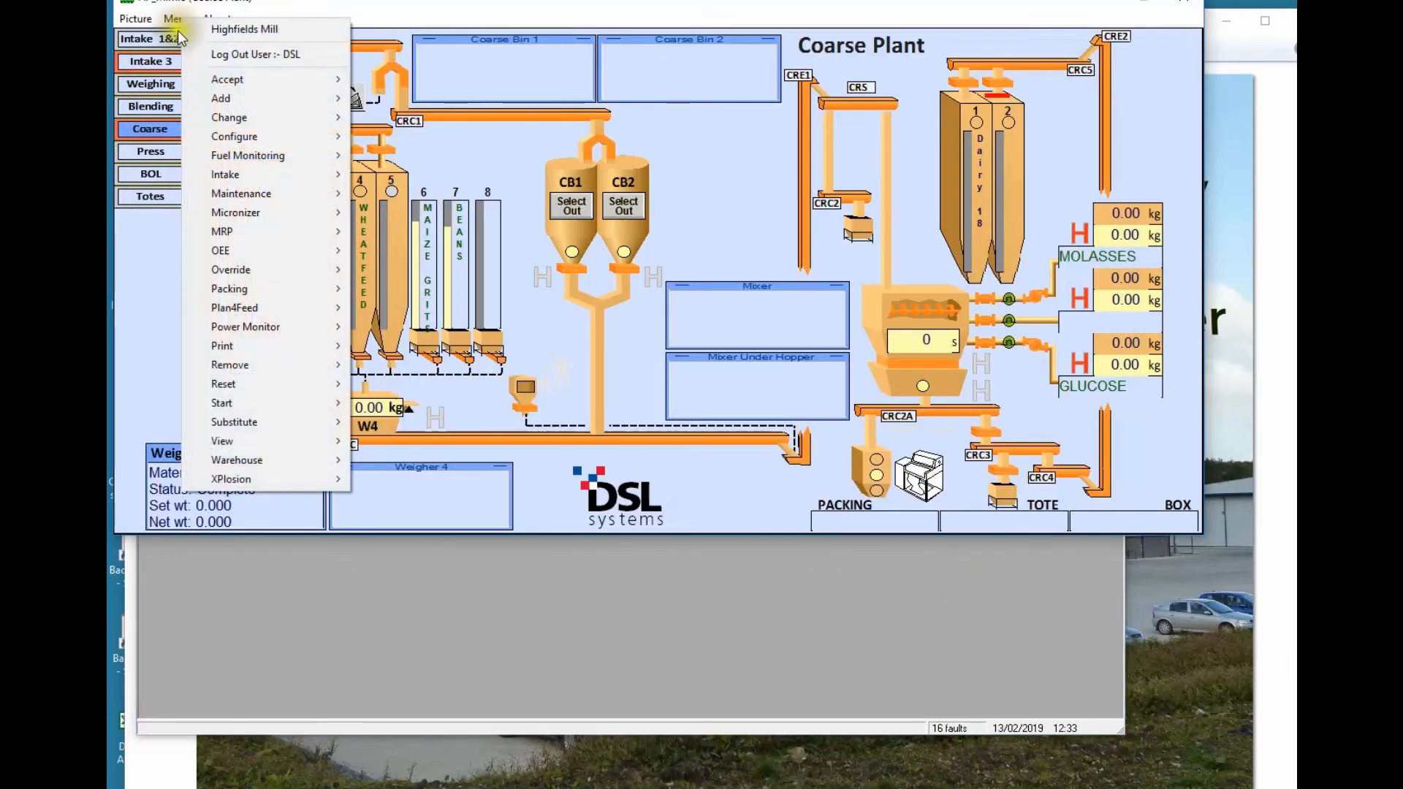
mouse_move(288, 191)
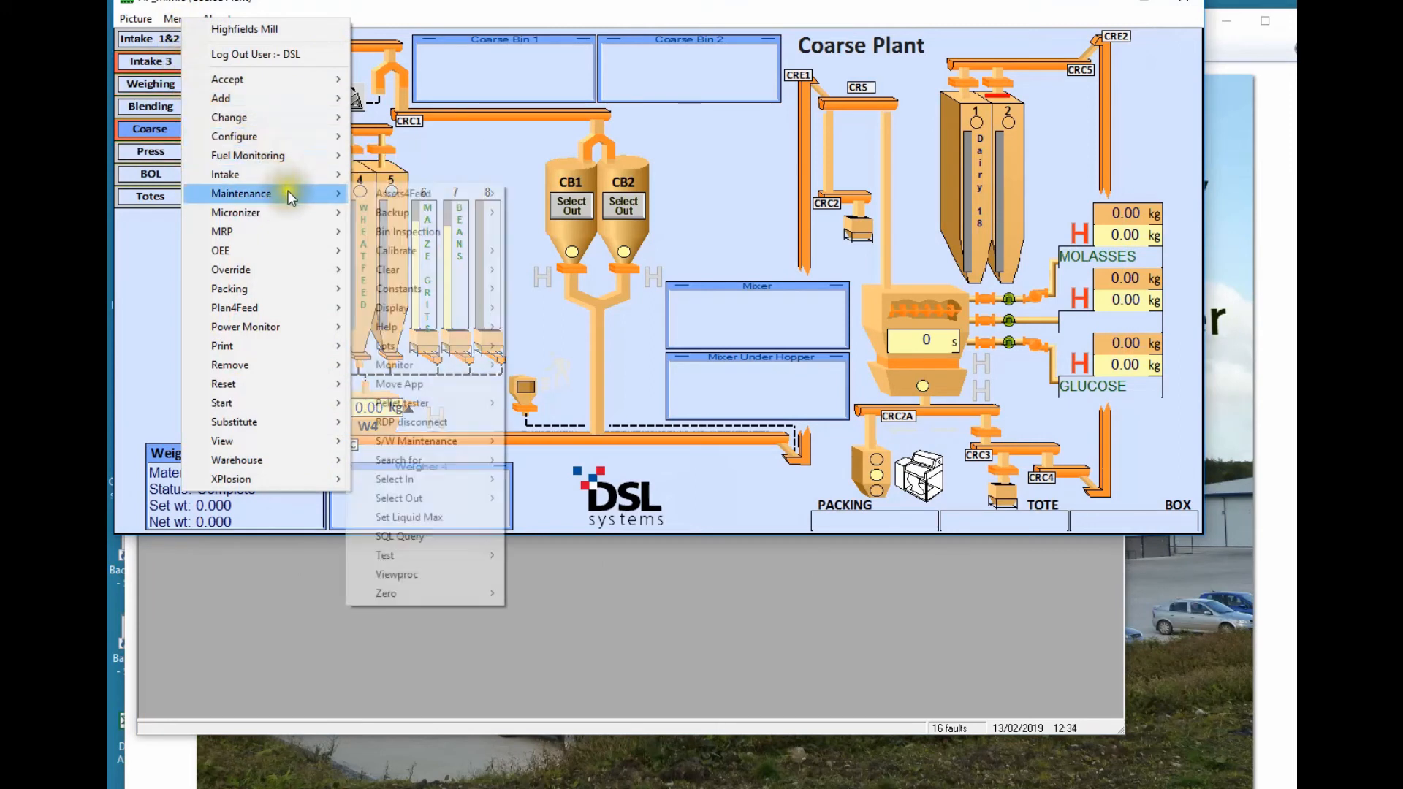
mouse_move(411, 195)
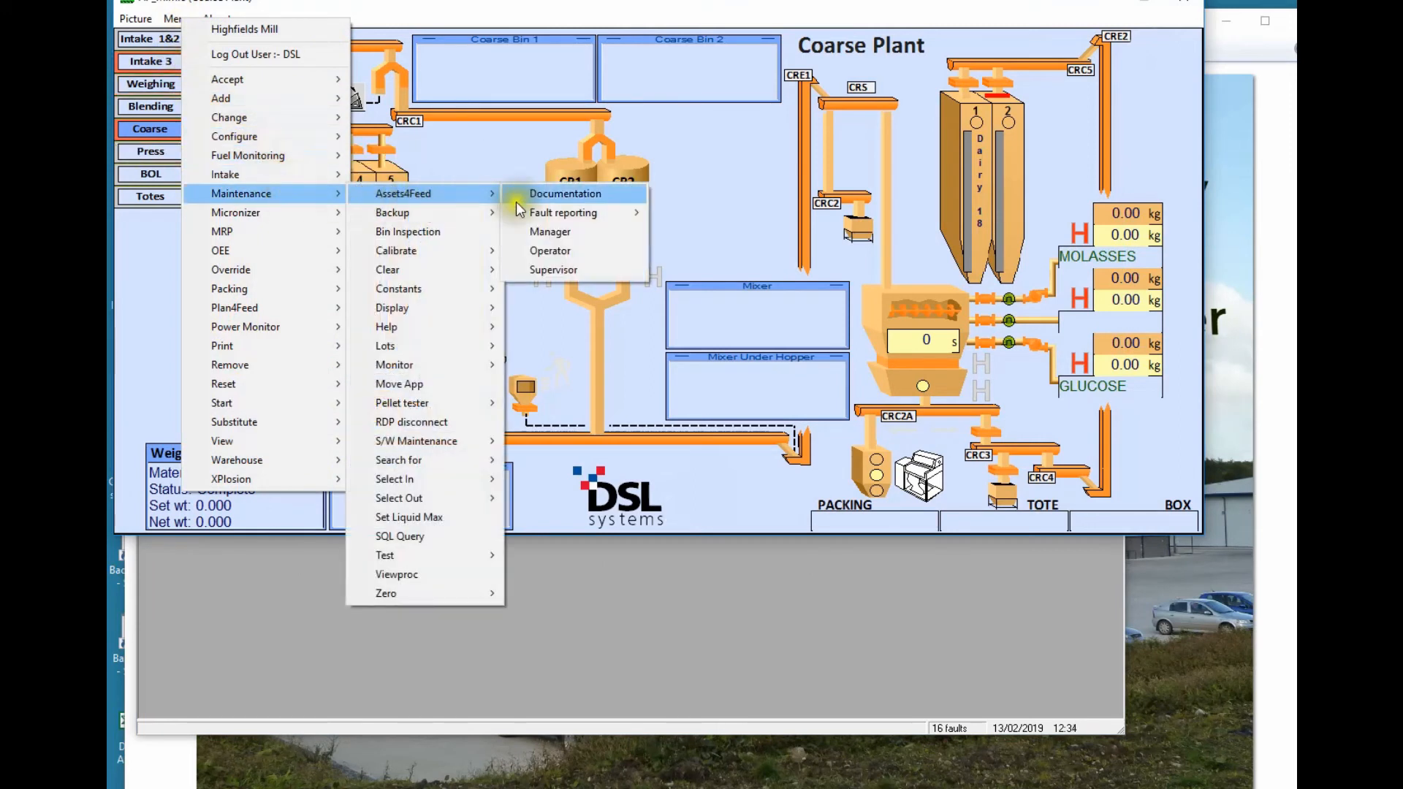
click(560, 195)
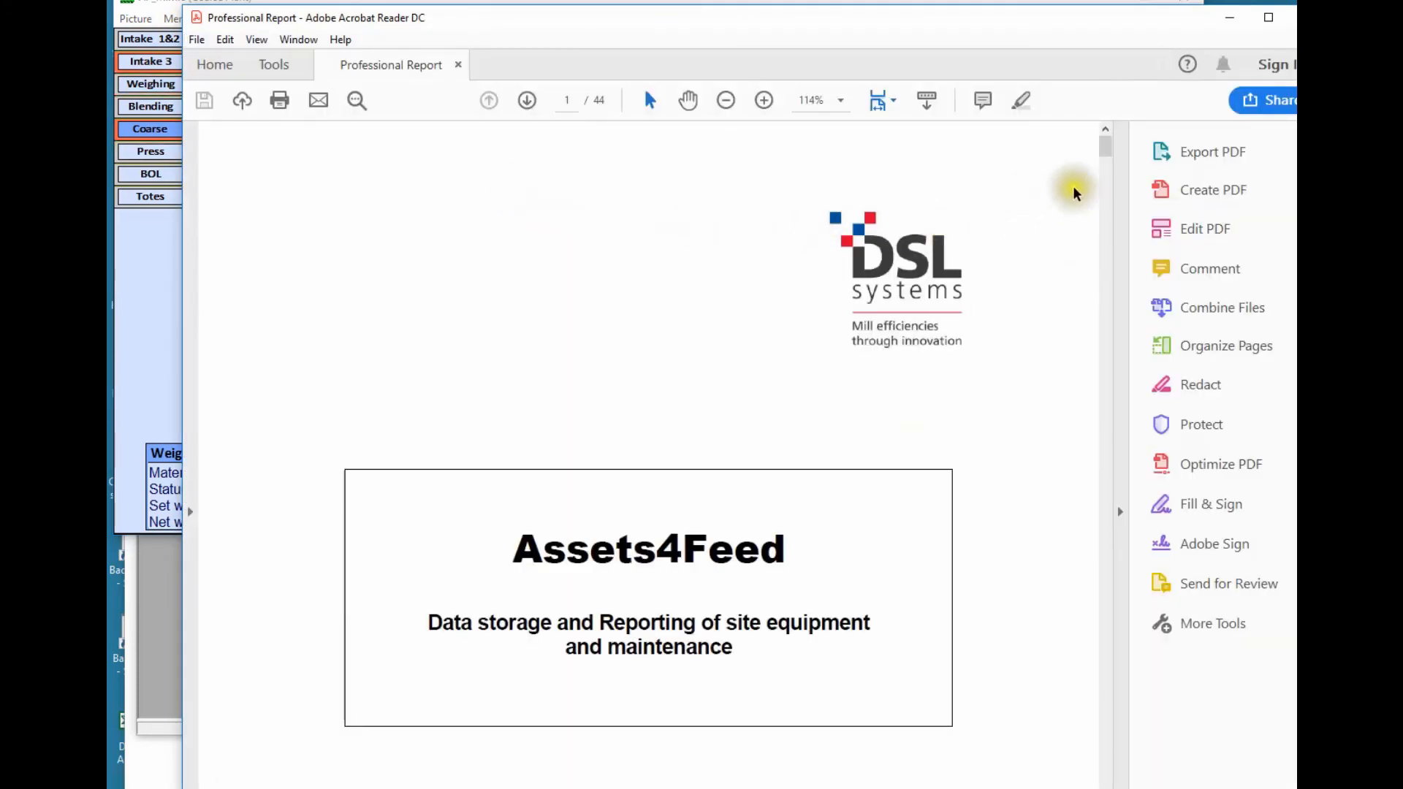
mouse_move(1110, 146)
mouse_down()
mouse_move(1108, 188)
mouse_move(1109, 151)
mouse_up()
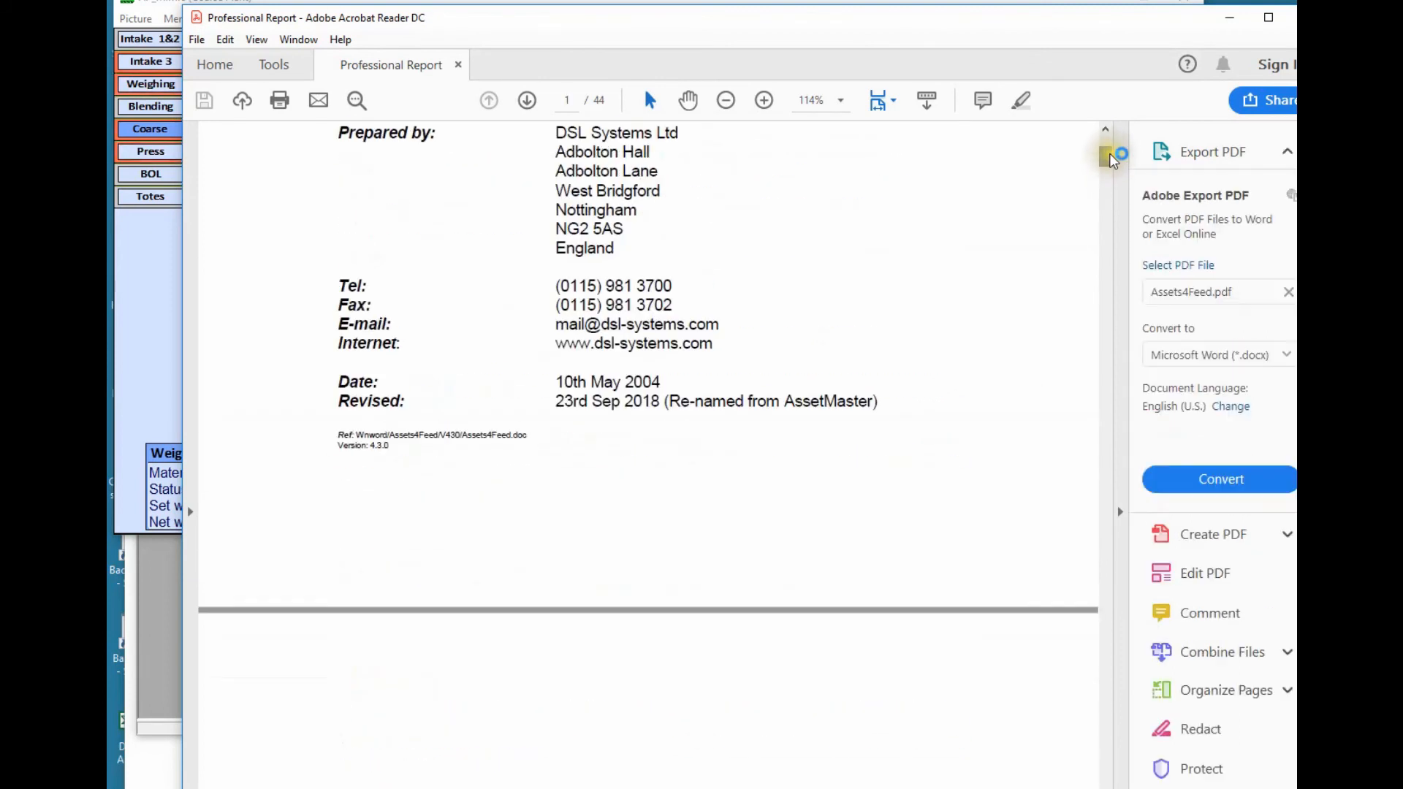